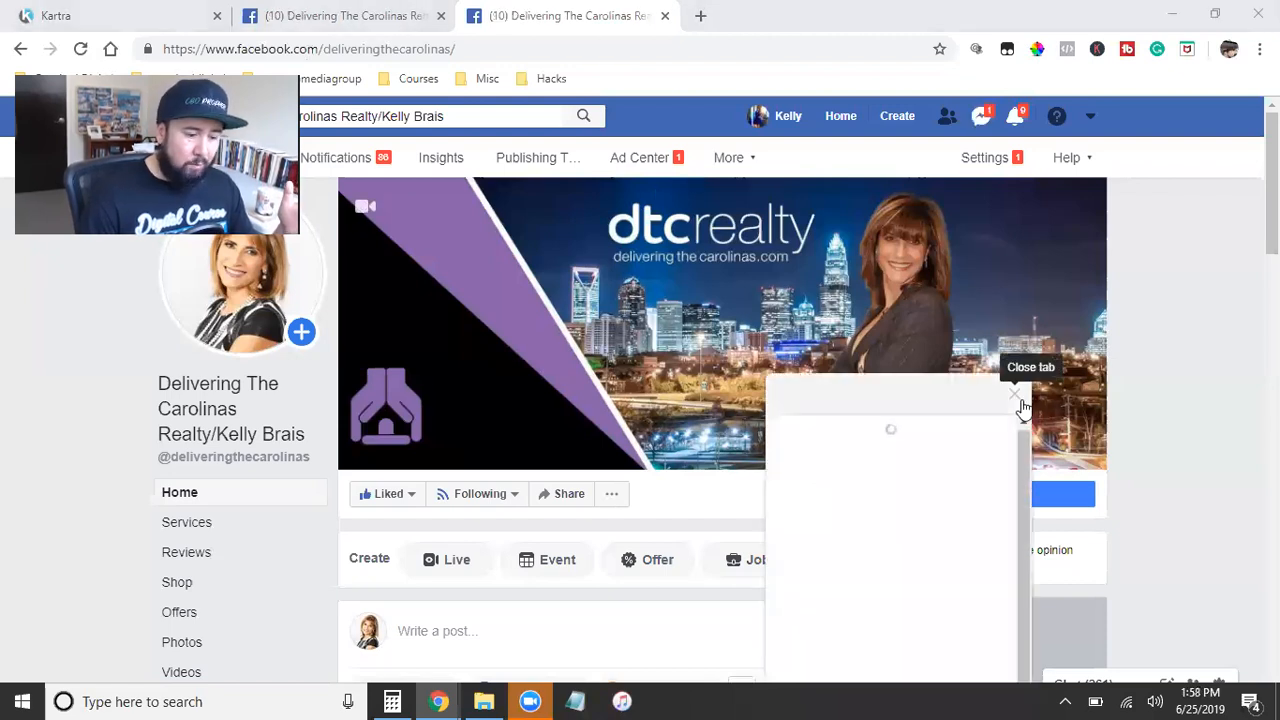
Step: Close the chat pop-up on the Facebook page and switch to the incognito browser window with the business selection
left_click(1019, 392)
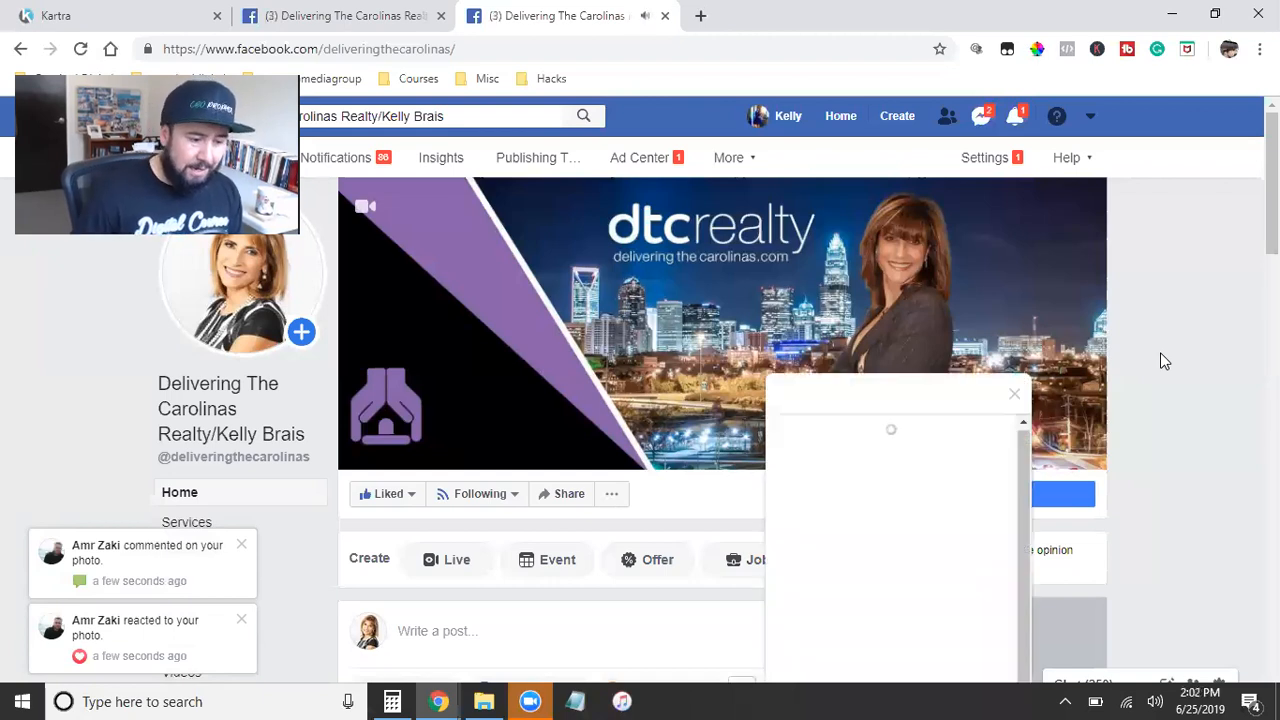
left_click(1017, 397)
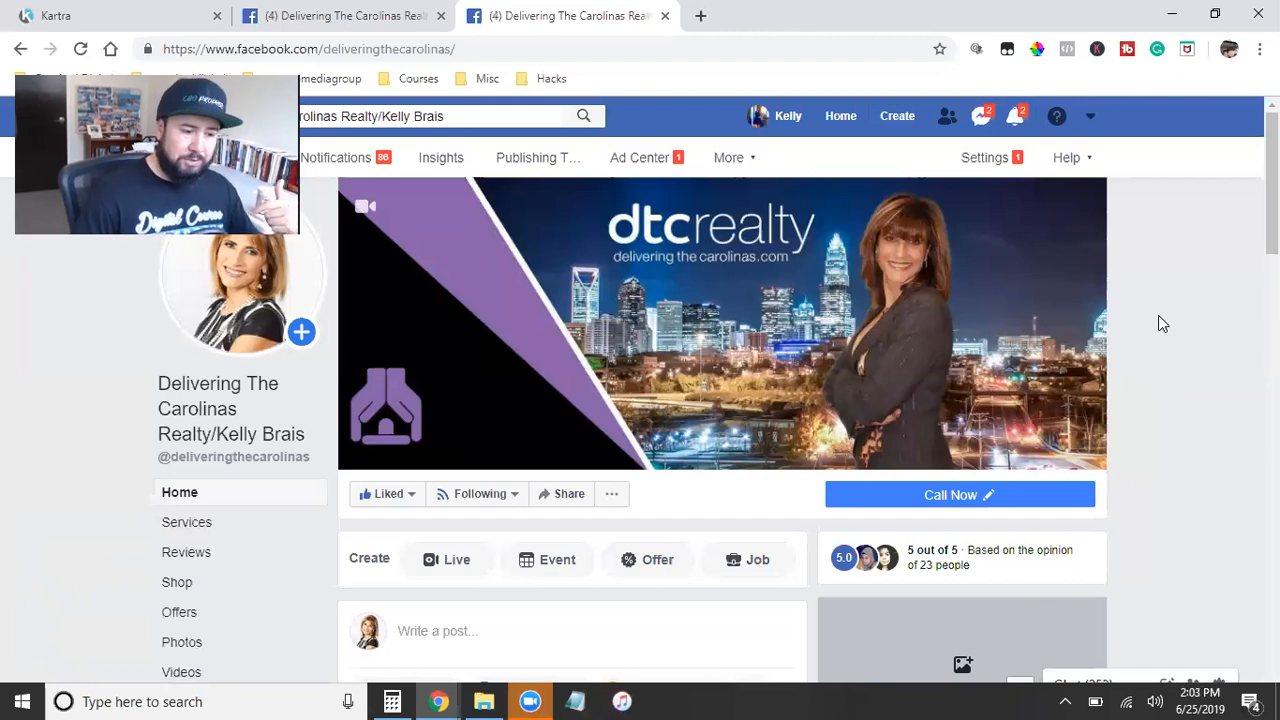
mouse_move(737, 310)
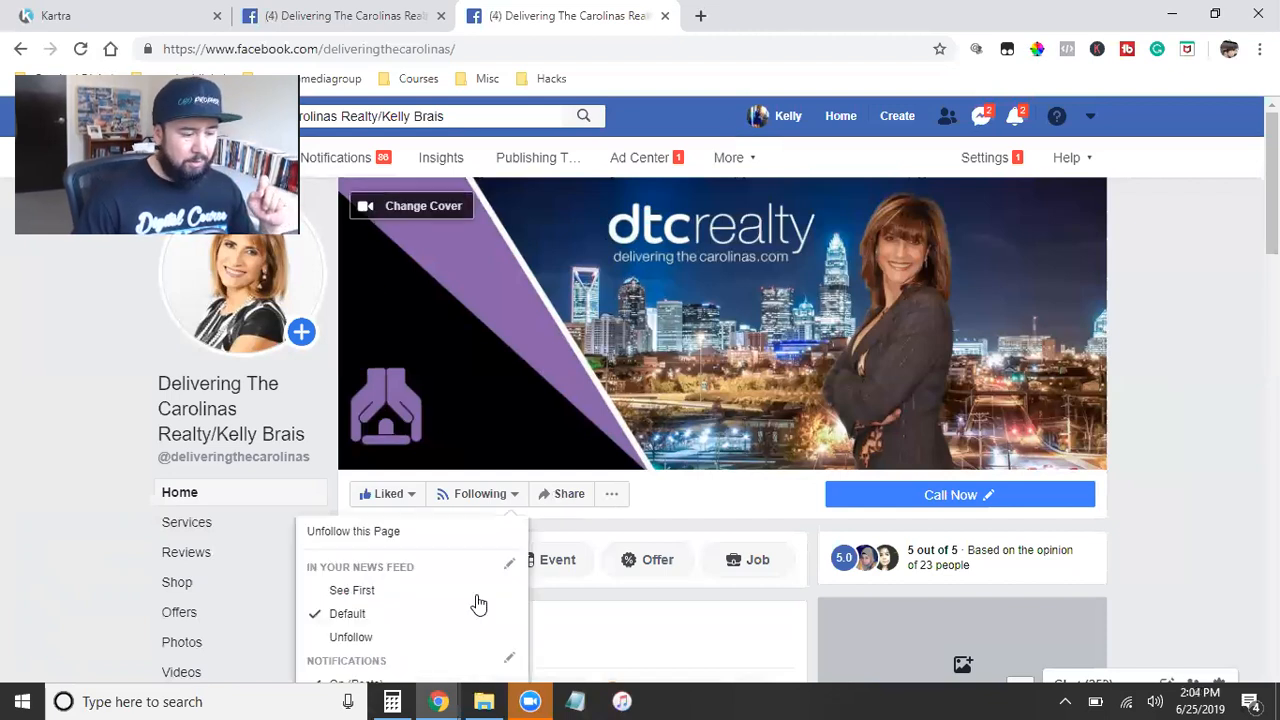
mouse_move(433, 699)
left_click(500, 630)
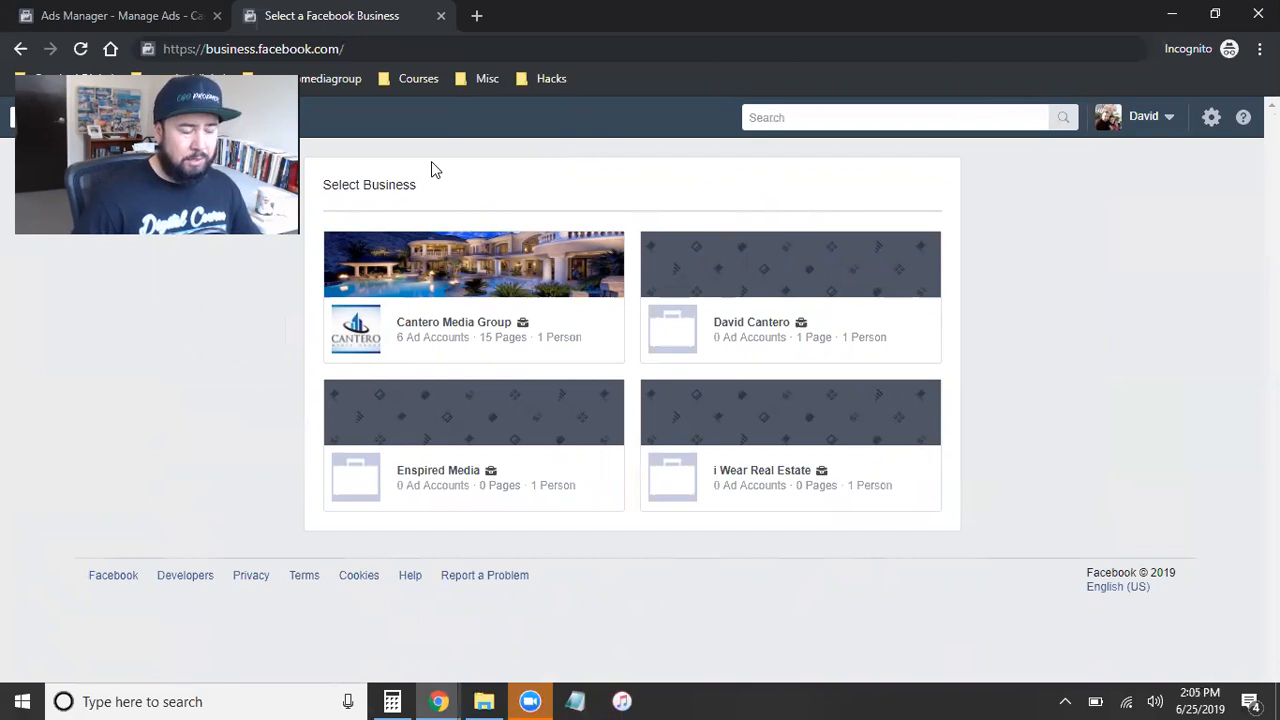
Step: Highlight the business.facebook.com address on the business selection page to point it out
left_click(261, 51)
double_click(261, 51)
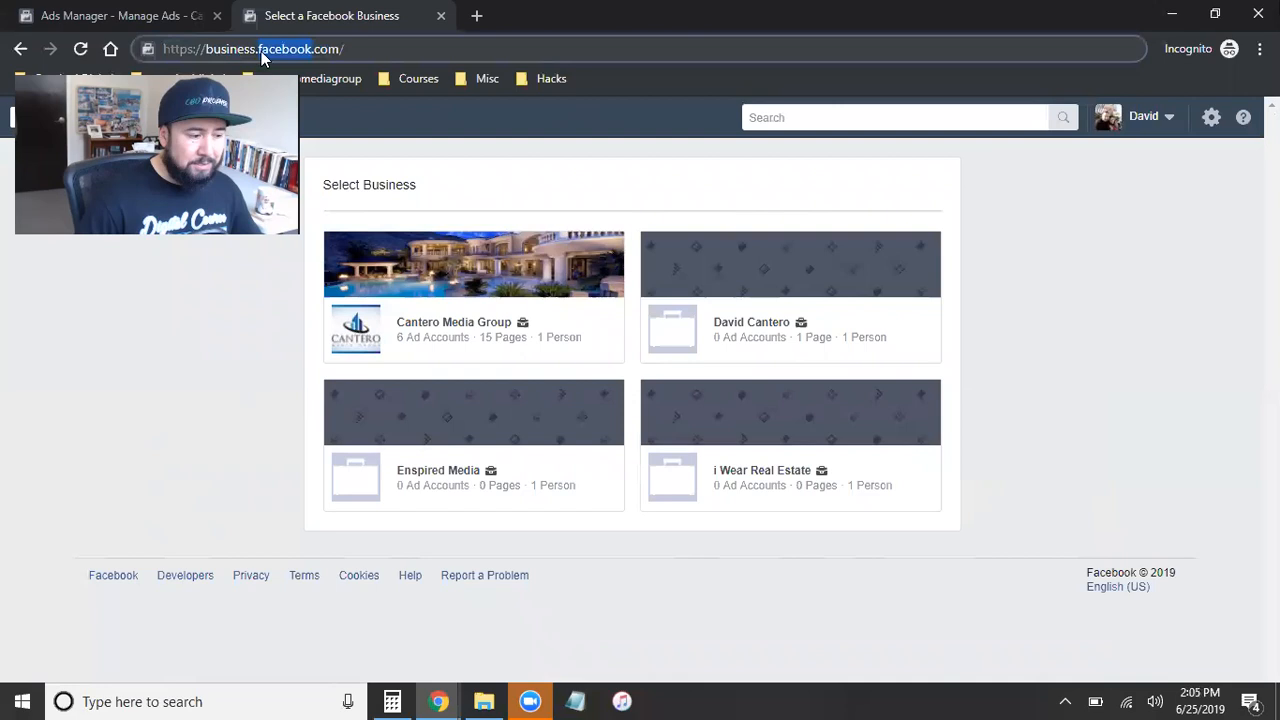
triple_click(276, 49)
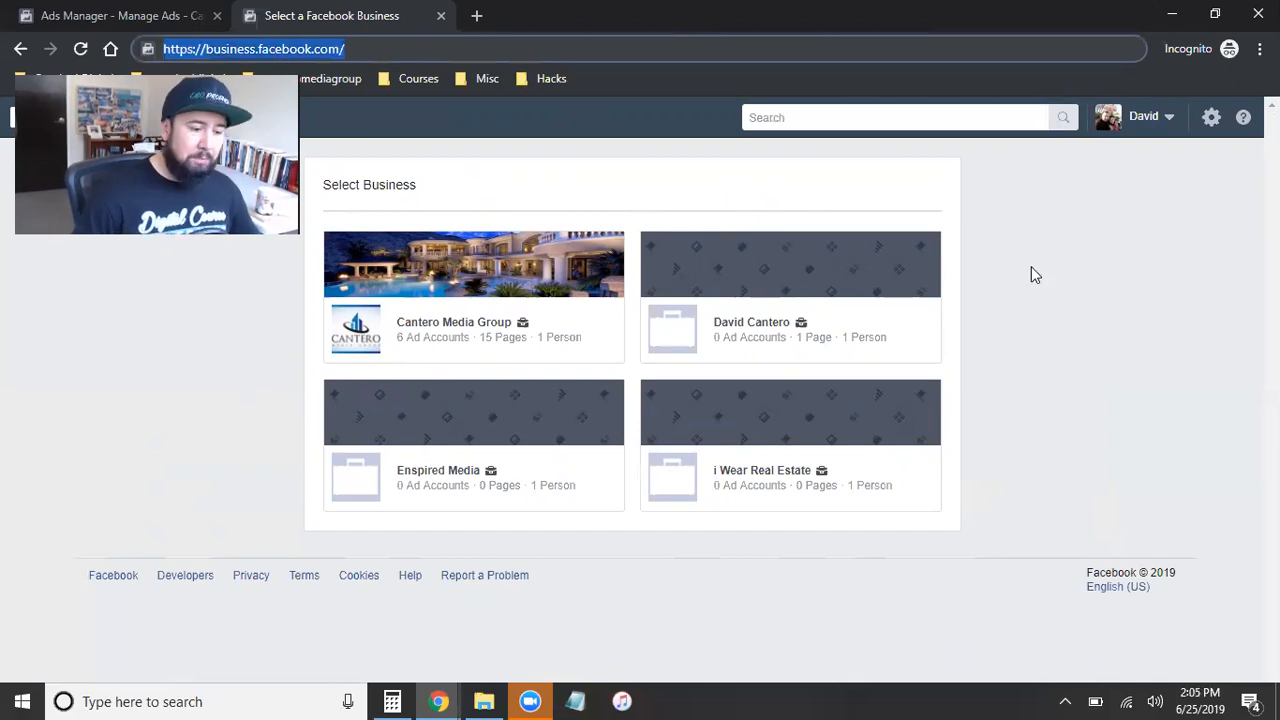
left_click(1040, 300)
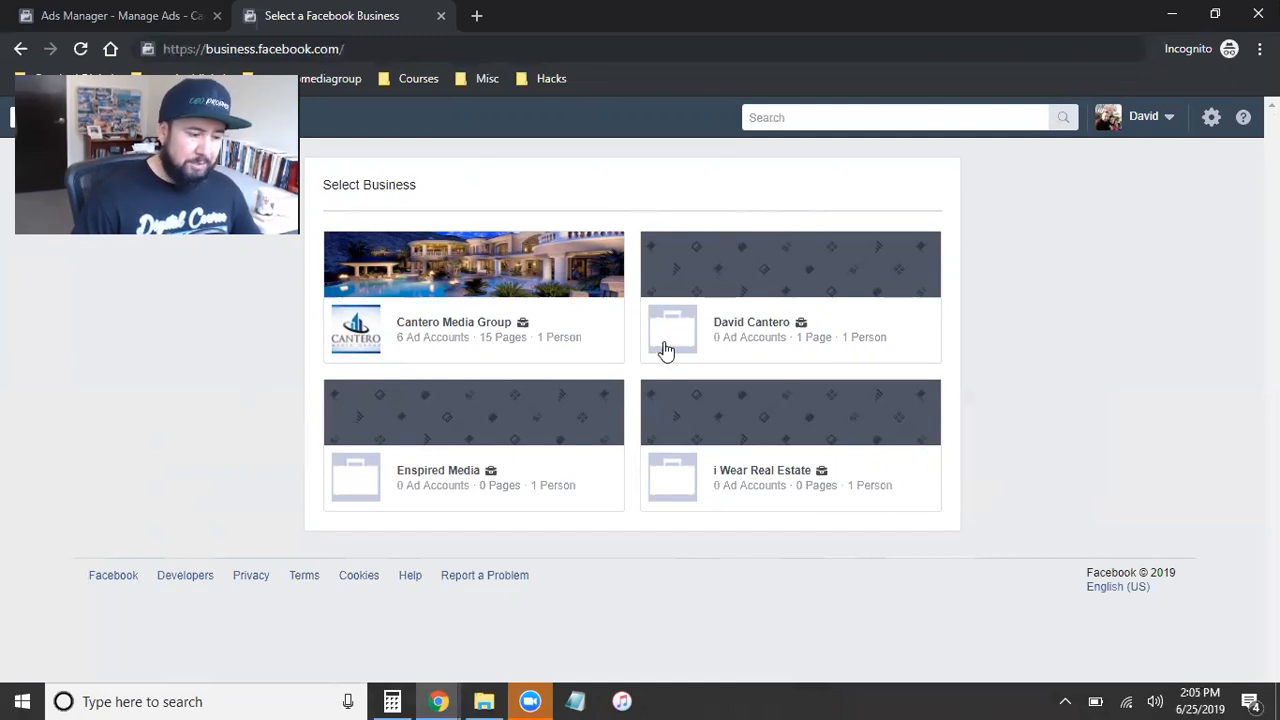
Step: Go to the Ads Manager of Cantero Media Group and open its Business Settings
left_click(115, 20)
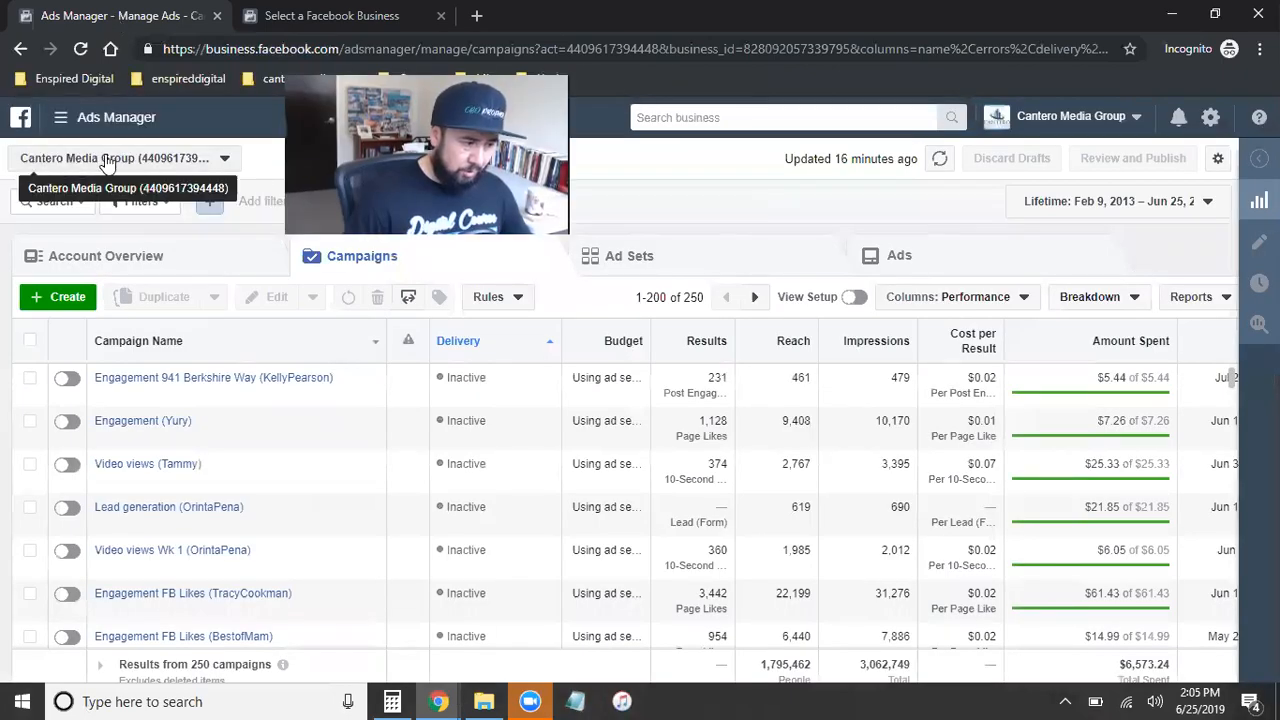
left_click(57, 124)
left_click(73, 222)
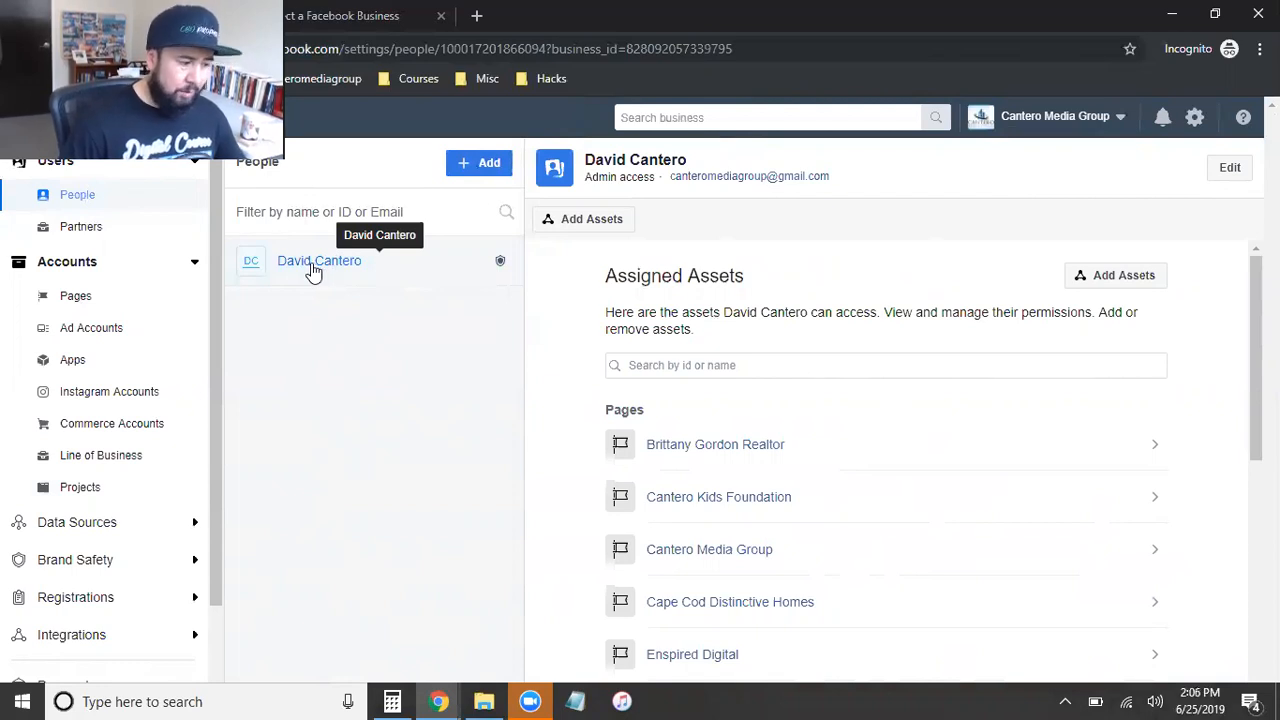
Step: Open the form for requesting access to a Facebook page from the business's Pages settings
left_click(86, 297)
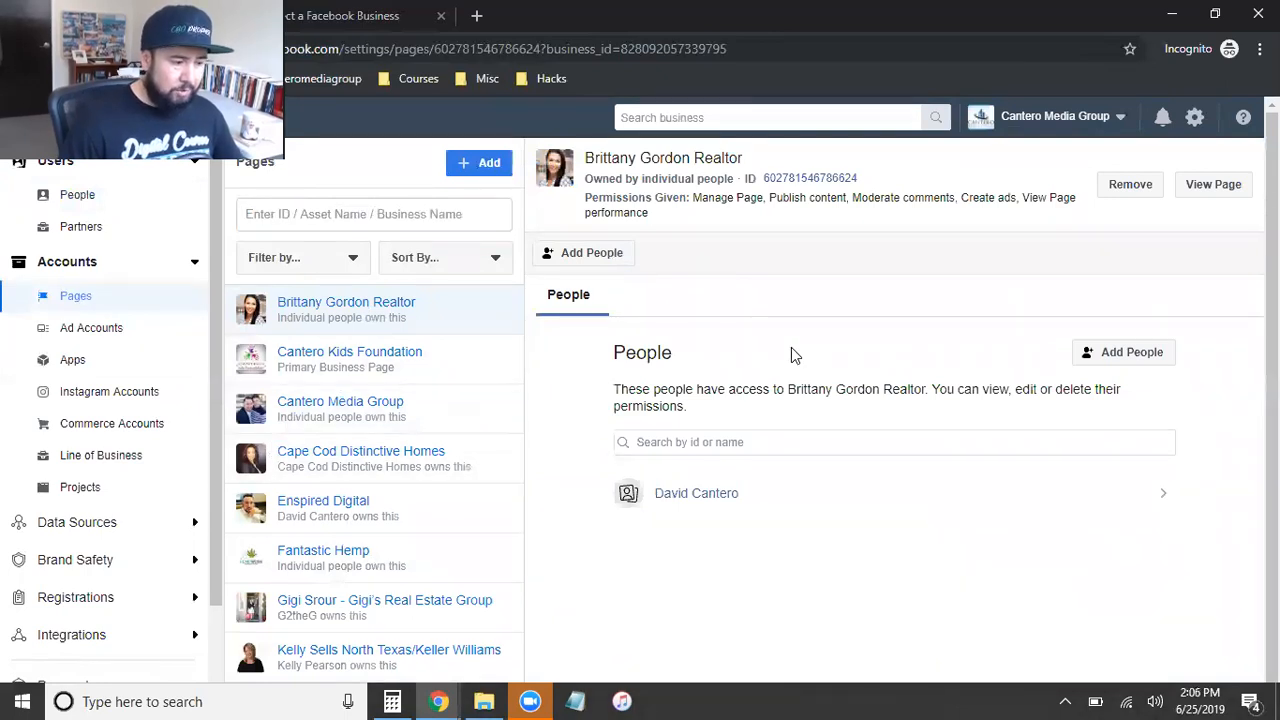
left_click(468, 168)
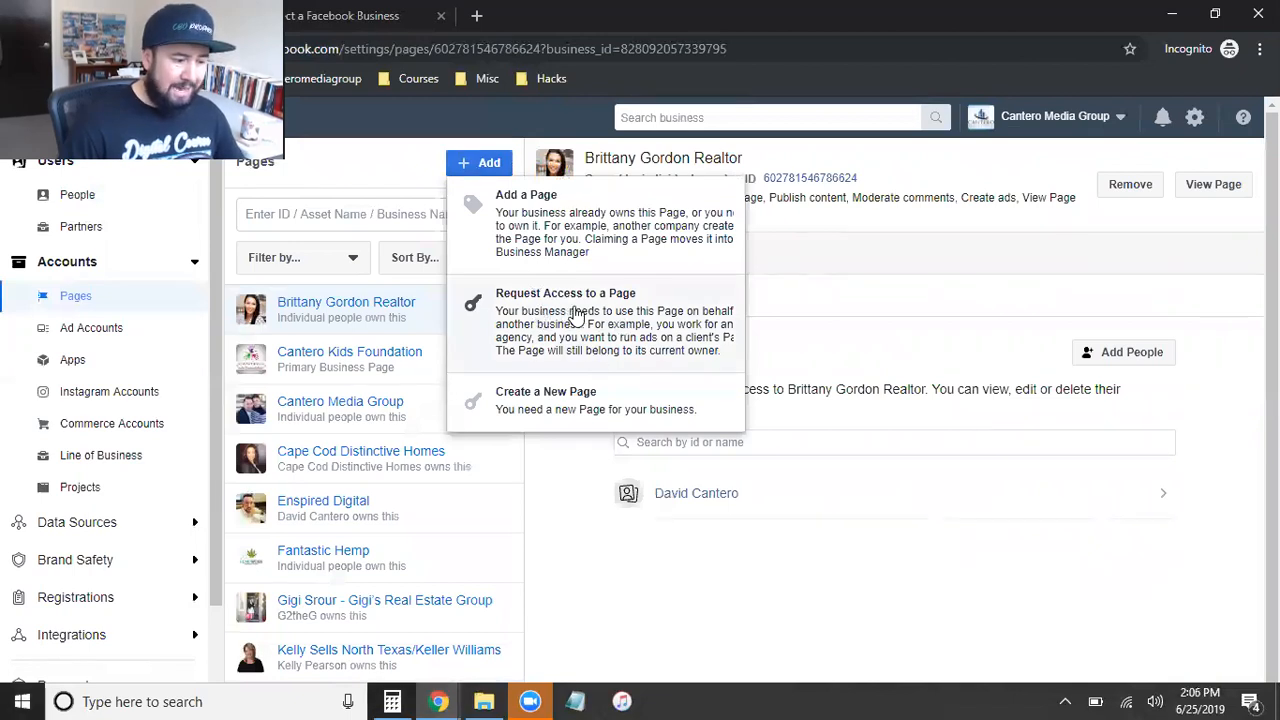
left_click(578, 348)
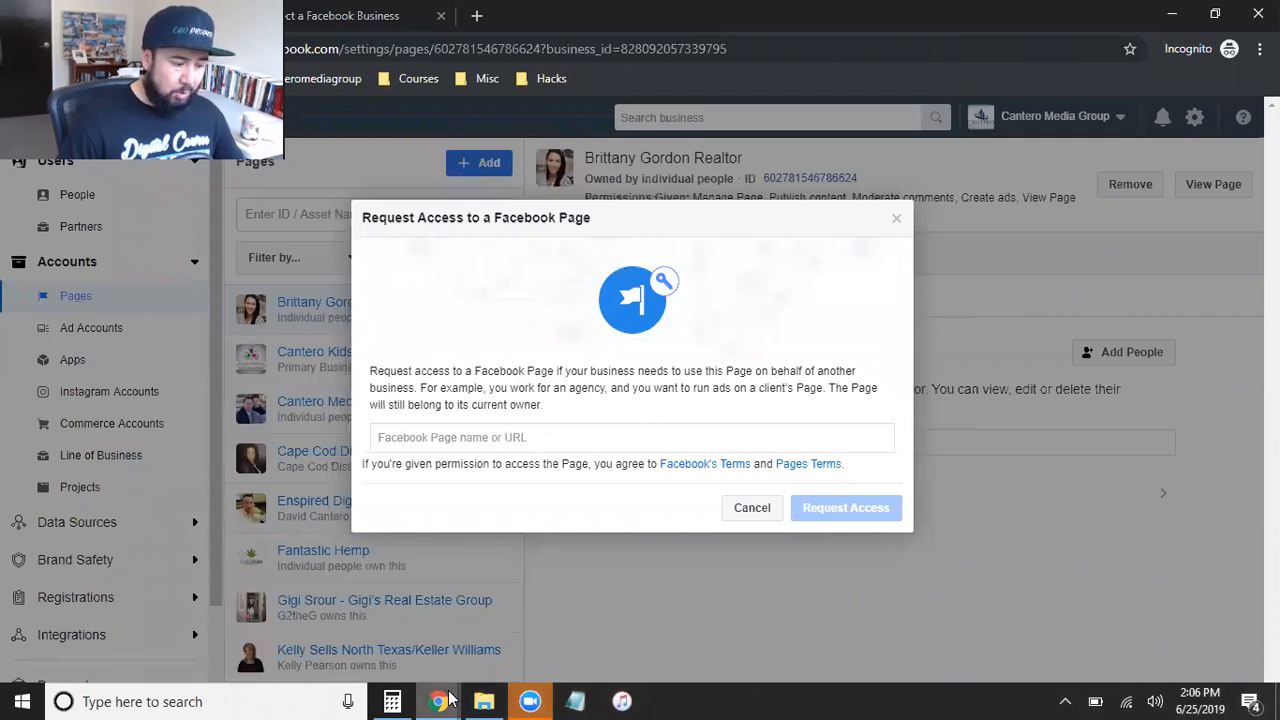
Step: Switch to the browser window with the DTCRealty Facebook page and close the chat pop-up there
mouse_move(450, 700)
left_click(327, 625)
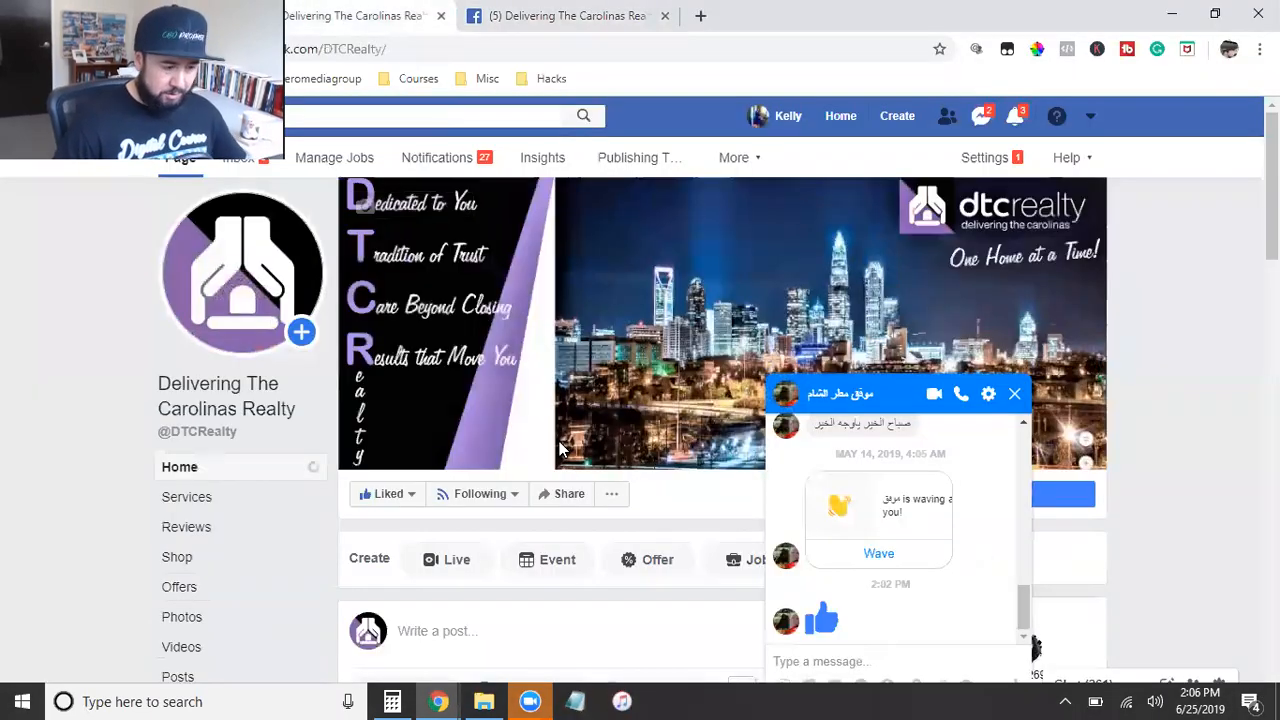
left_click(1015, 394)
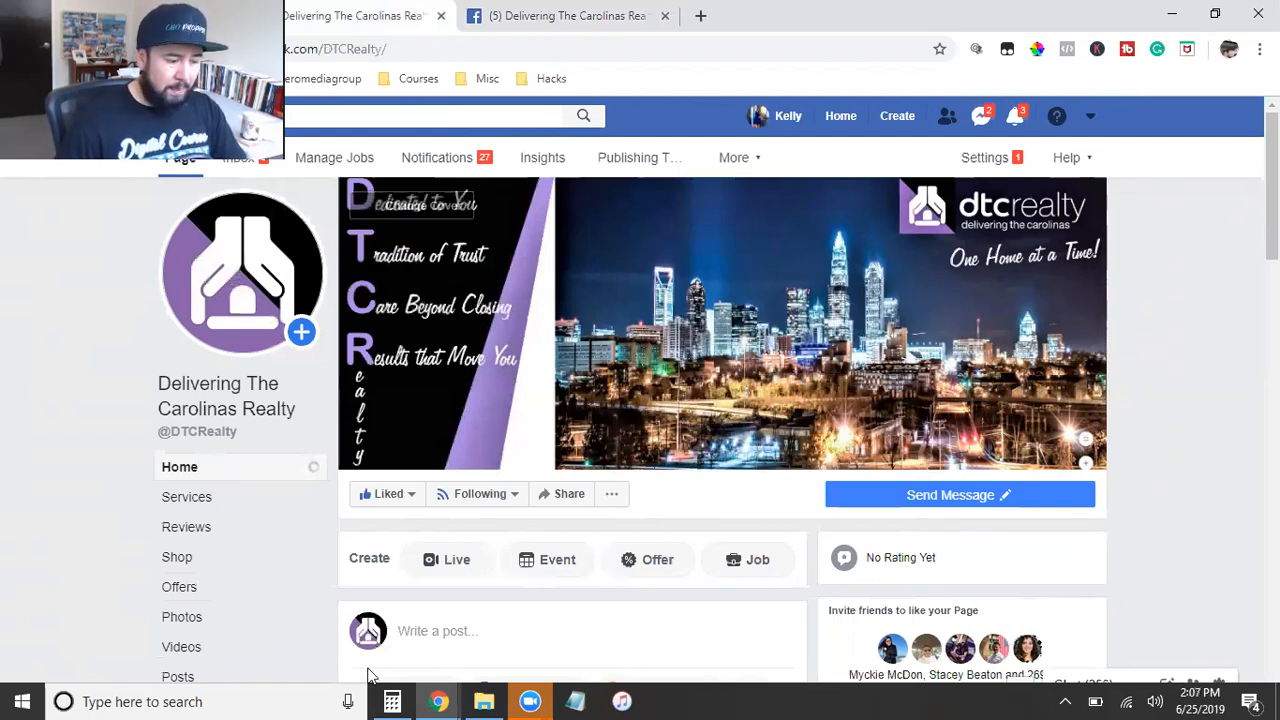
Step: Return to the Business Settings window and cancel the page access request
mouse_move(438, 701)
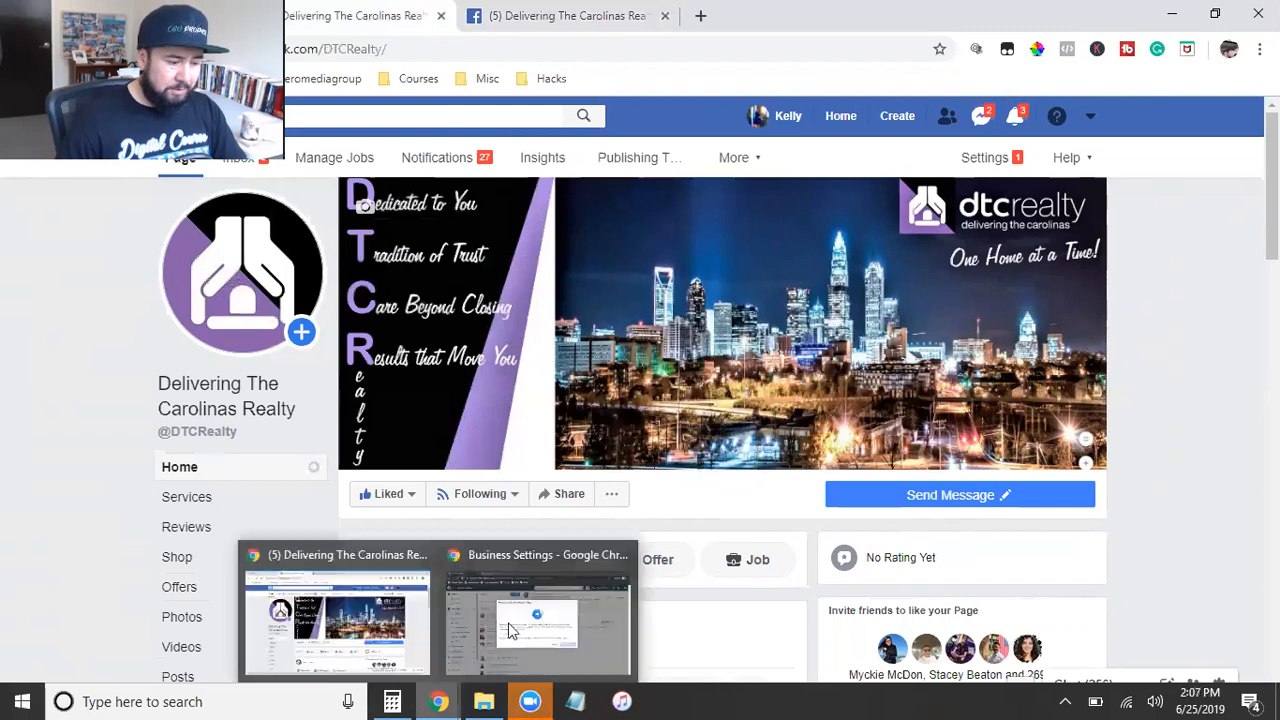
left_click(537, 614)
left_click(752, 507)
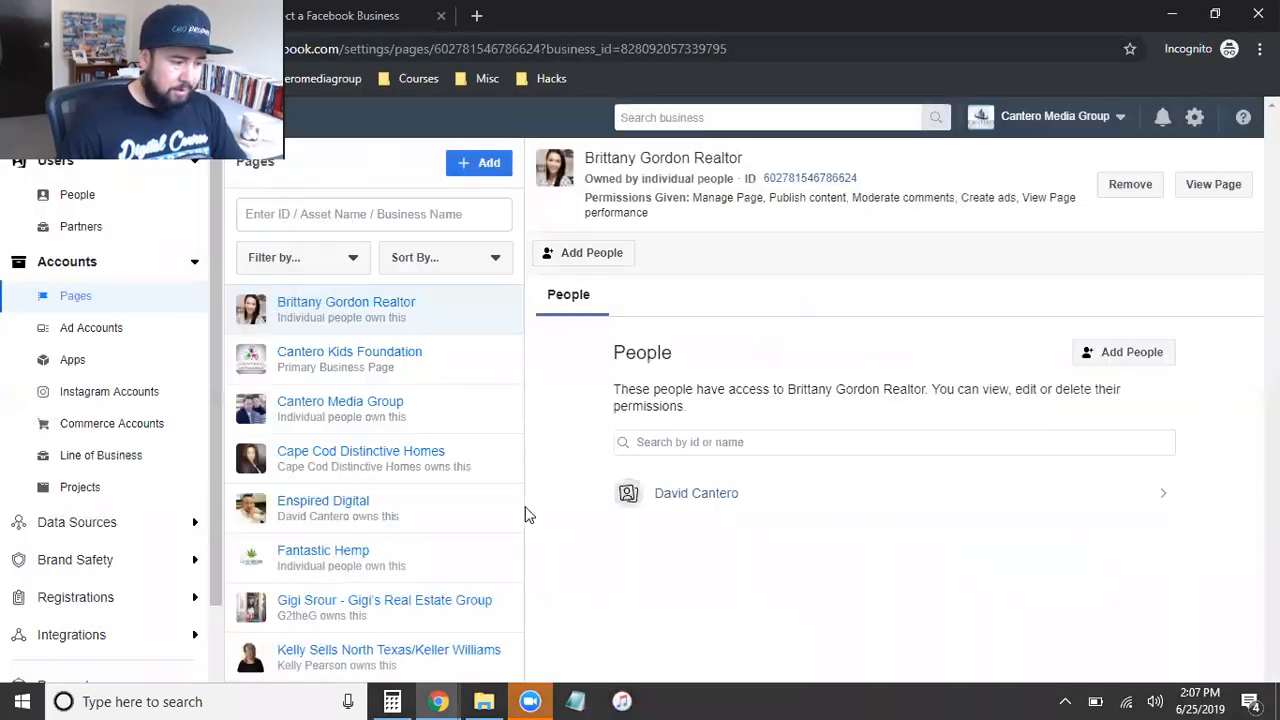
Step: Review the form for requesting access to an ad account, and close it without submitting
left_click(103, 330)
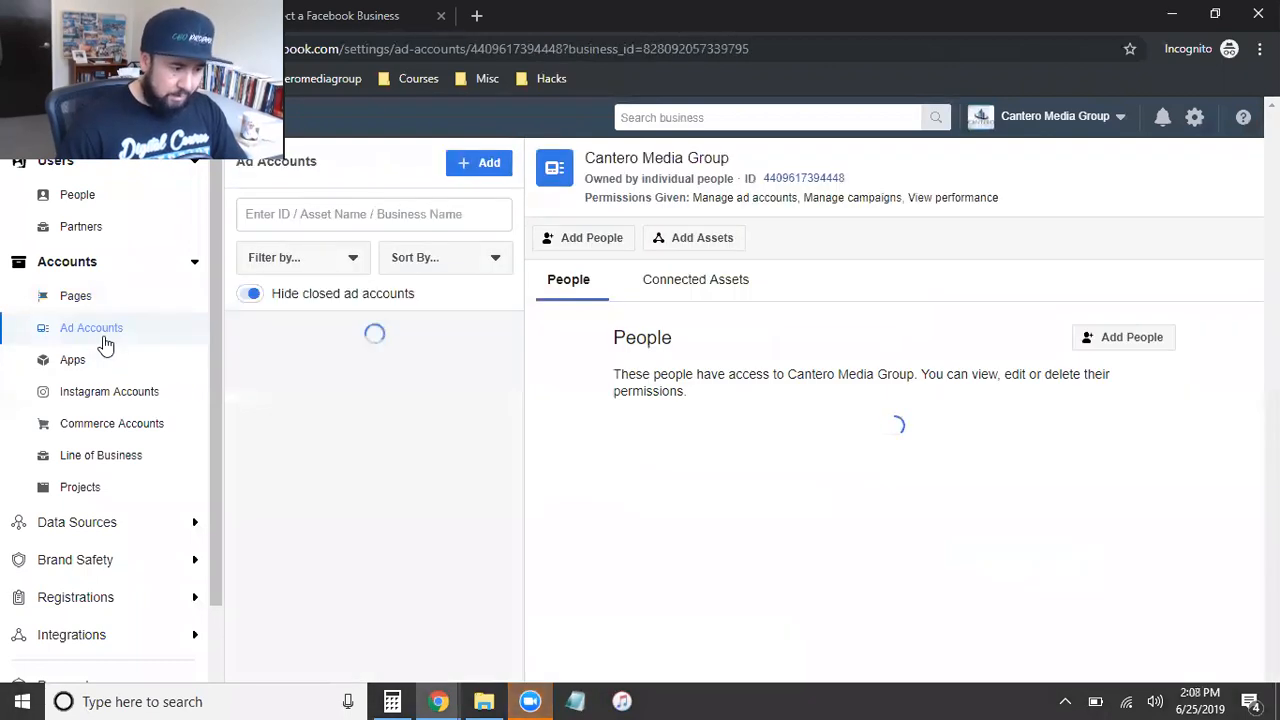
left_click(465, 168)
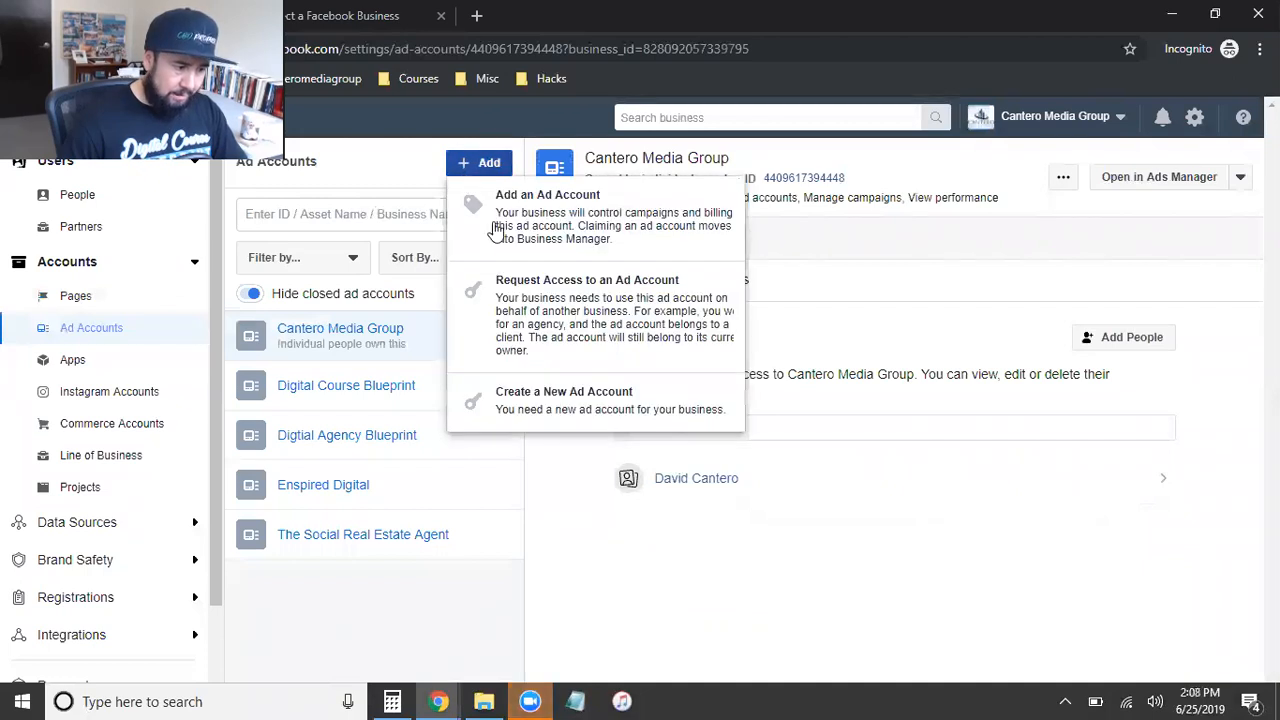
left_click(576, 297)
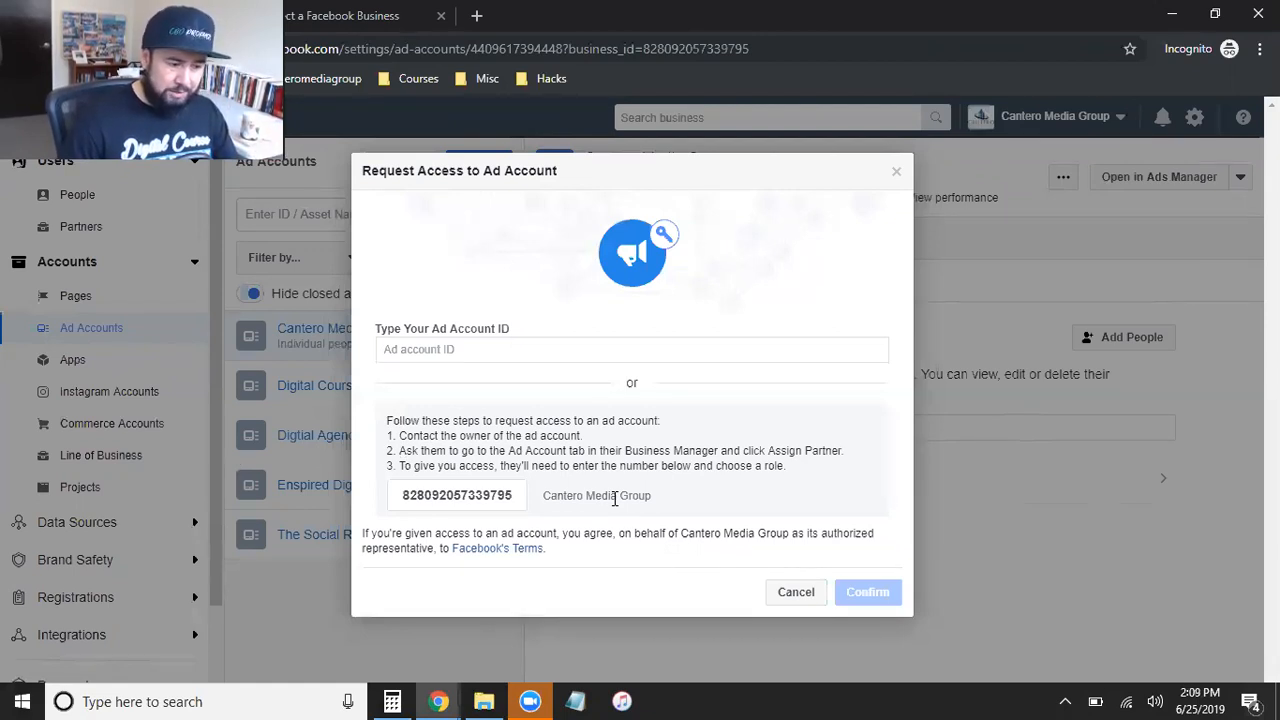
left_click(896, 171)
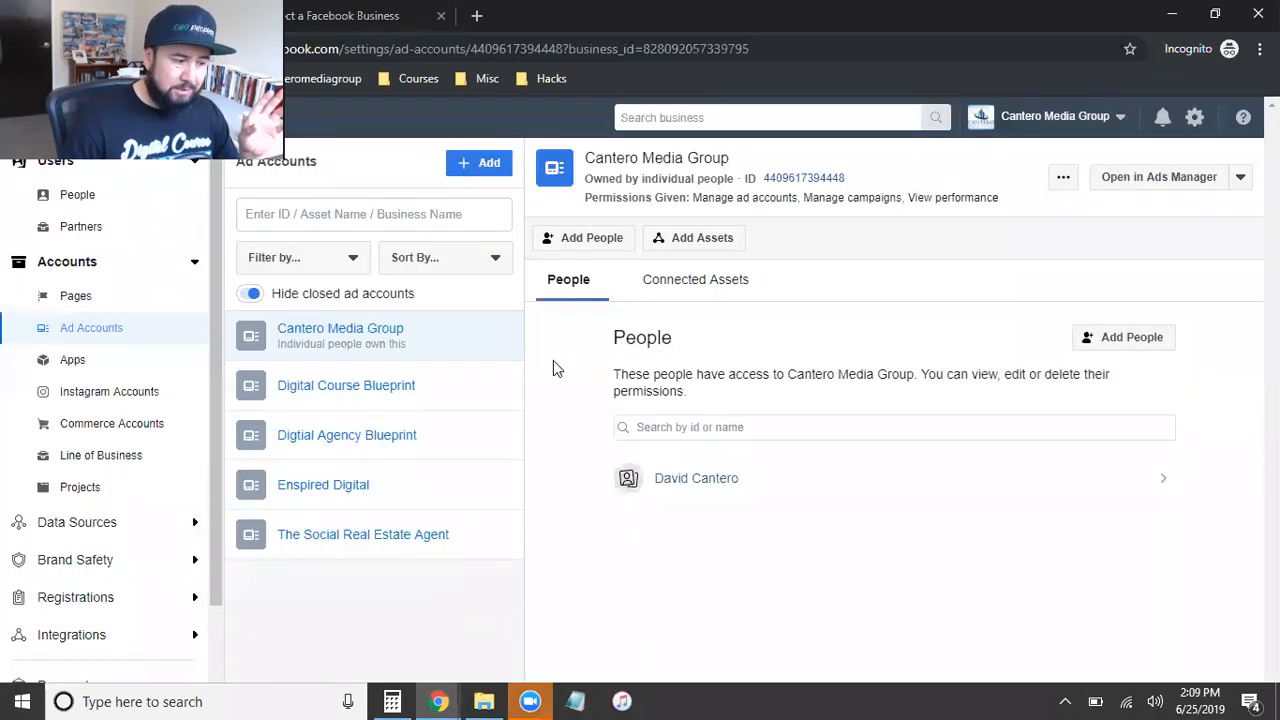
Step: Start a new request for access to a Facebook page in the business's Pages settings
left_click(77, 298)
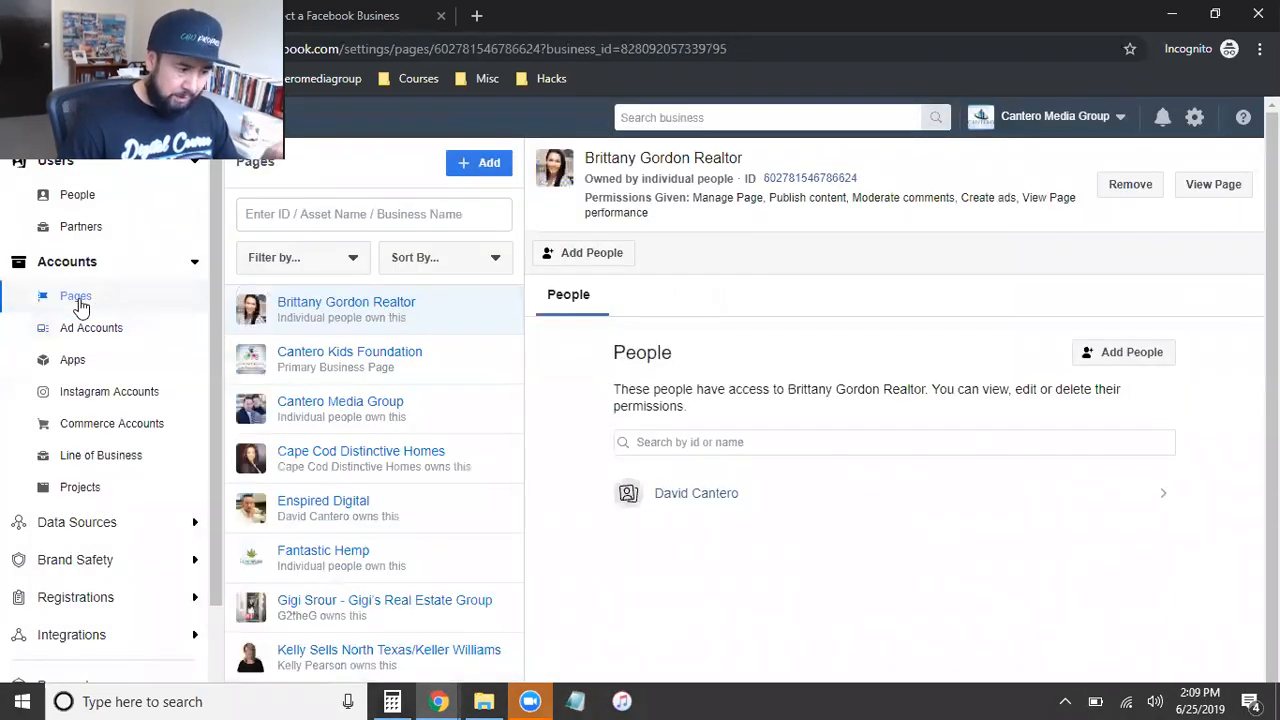
left_click(490, 170)
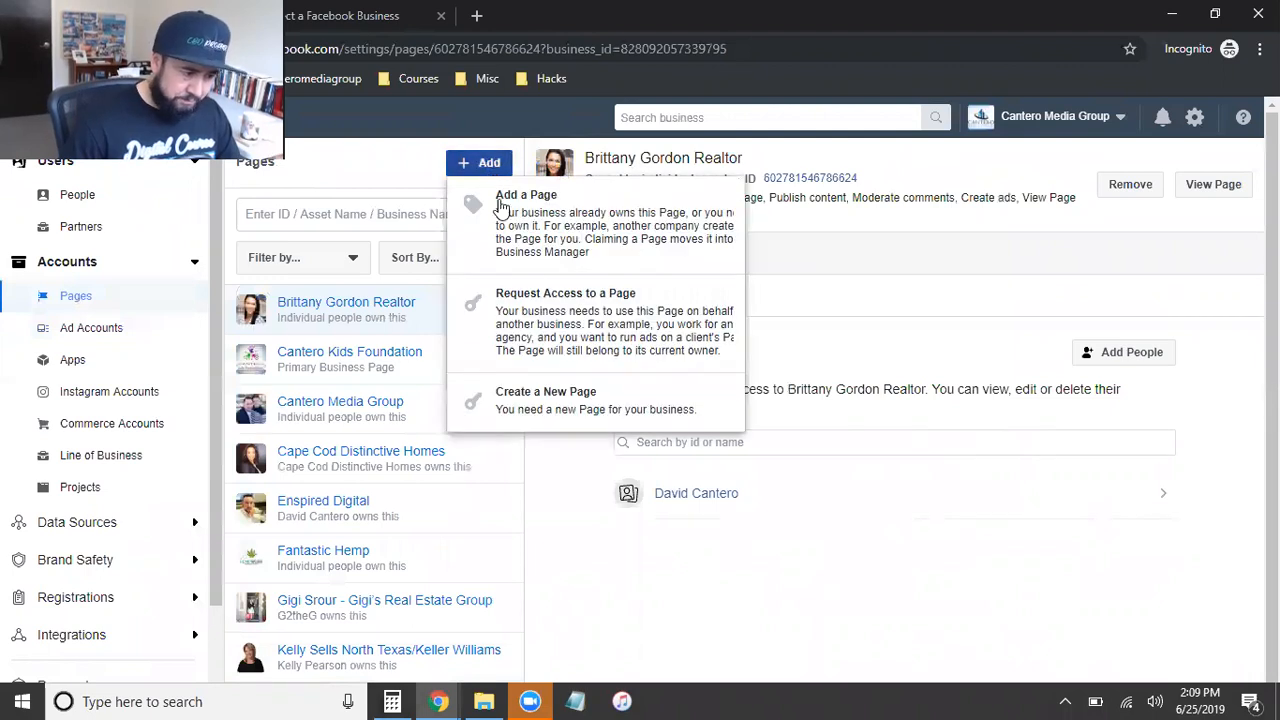
left_click(575, 347)
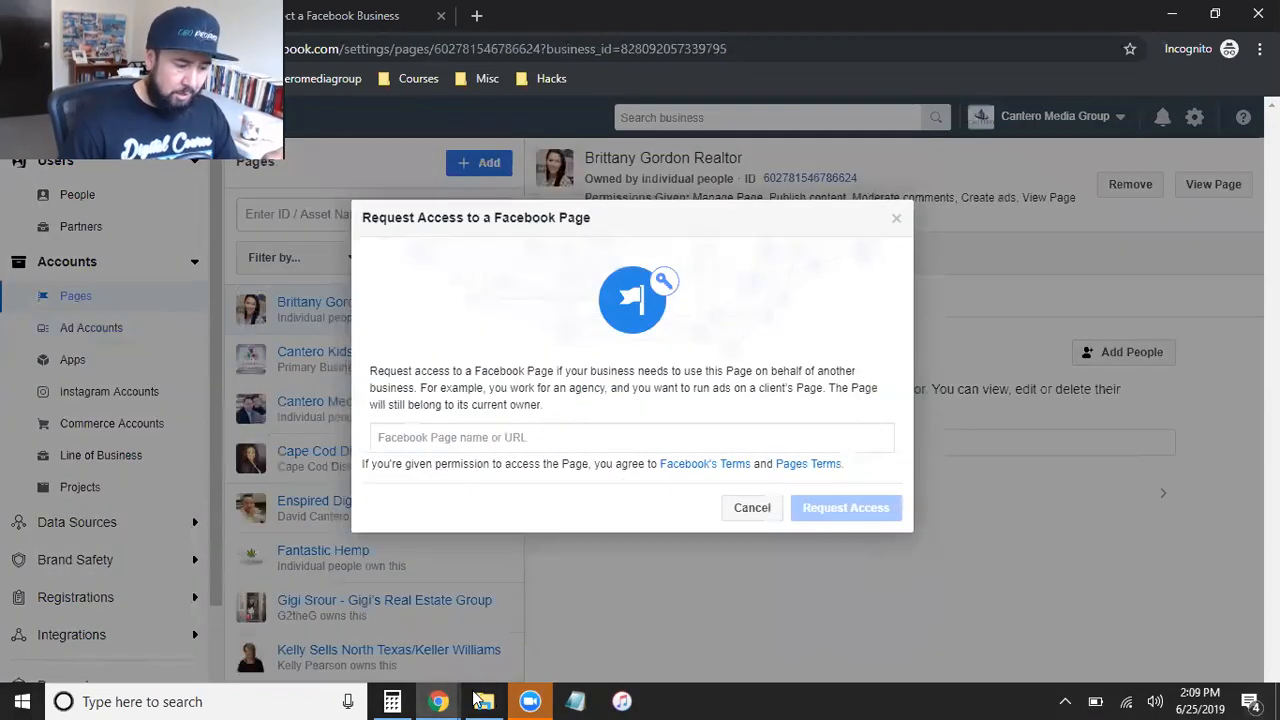
Step: Copy the full web address of the DTCRealty Facebook page from the other browser window
mouse_move(441, 698)
left_click(377, 640)
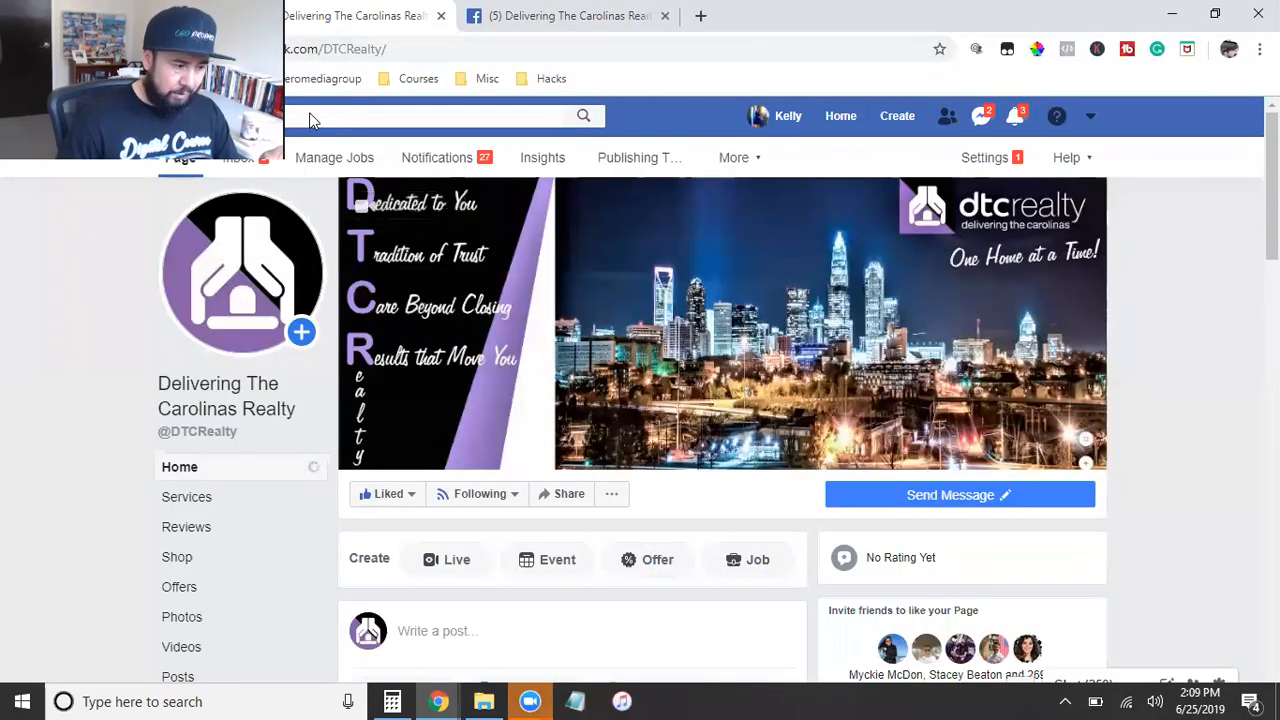
left_click(530, 10)
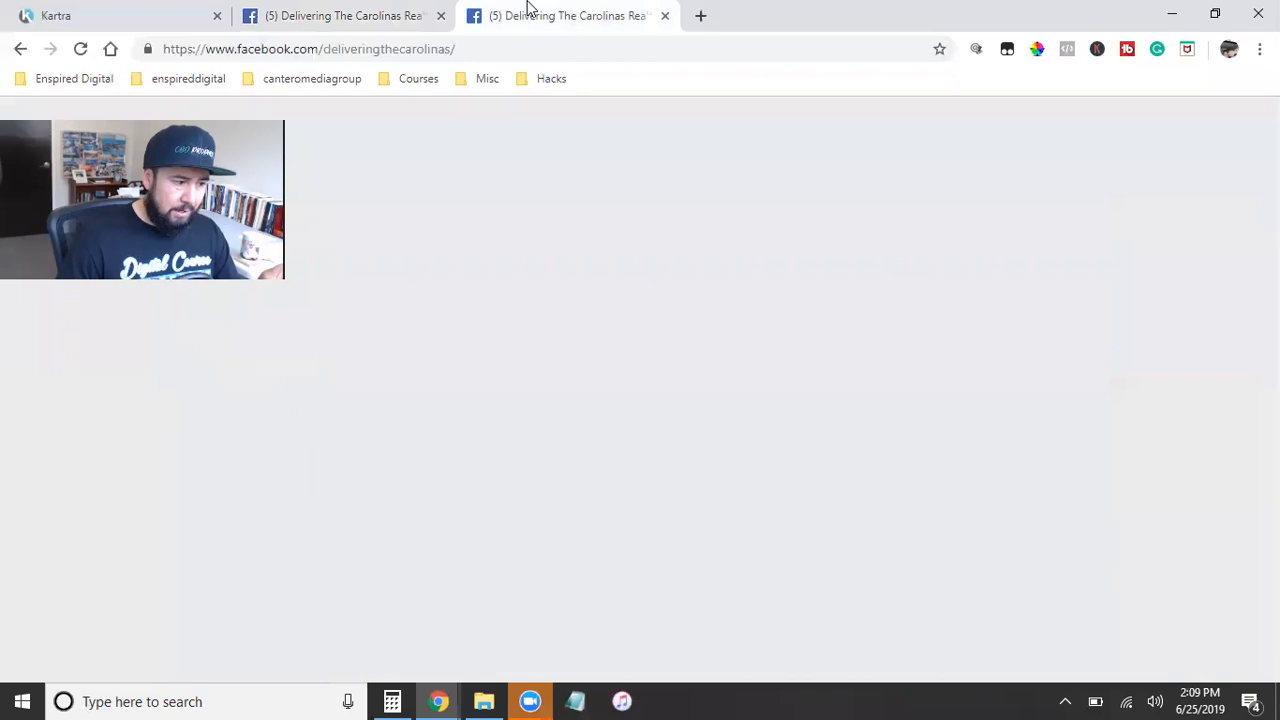
left_click(334, 14)
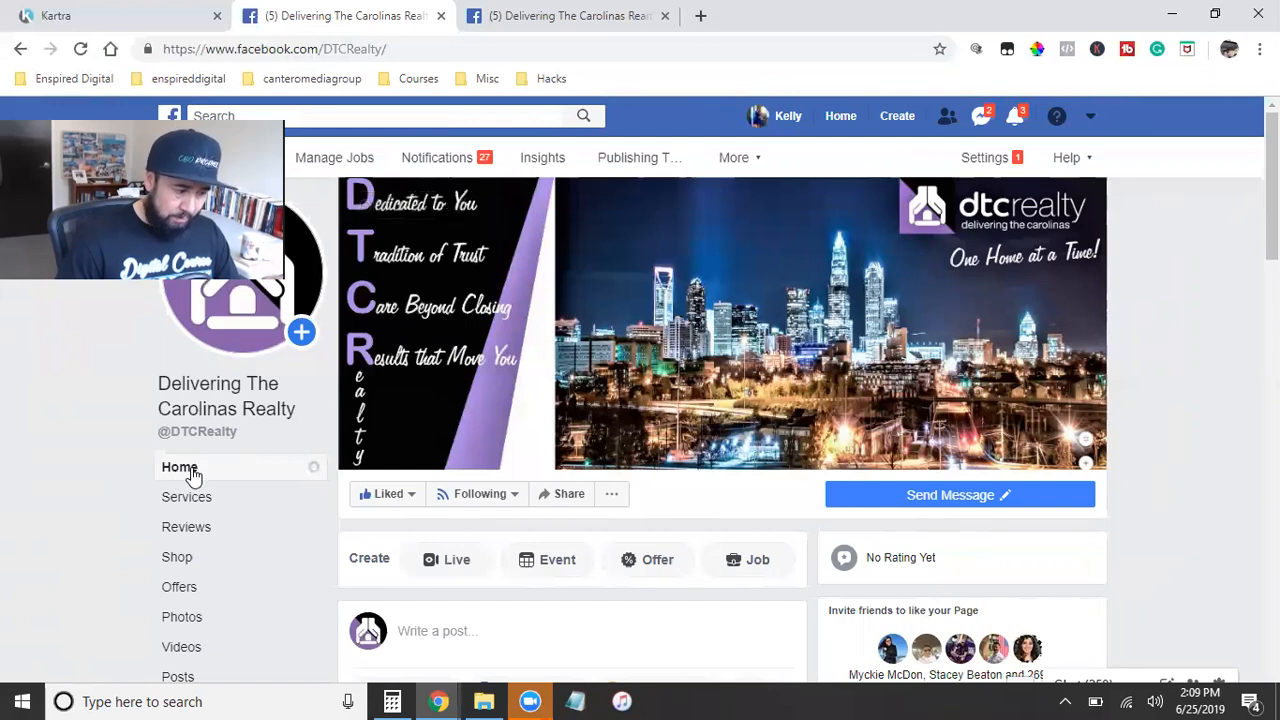
double_click(296, 48)
left_click(296, 48)
double_click(296, 48)
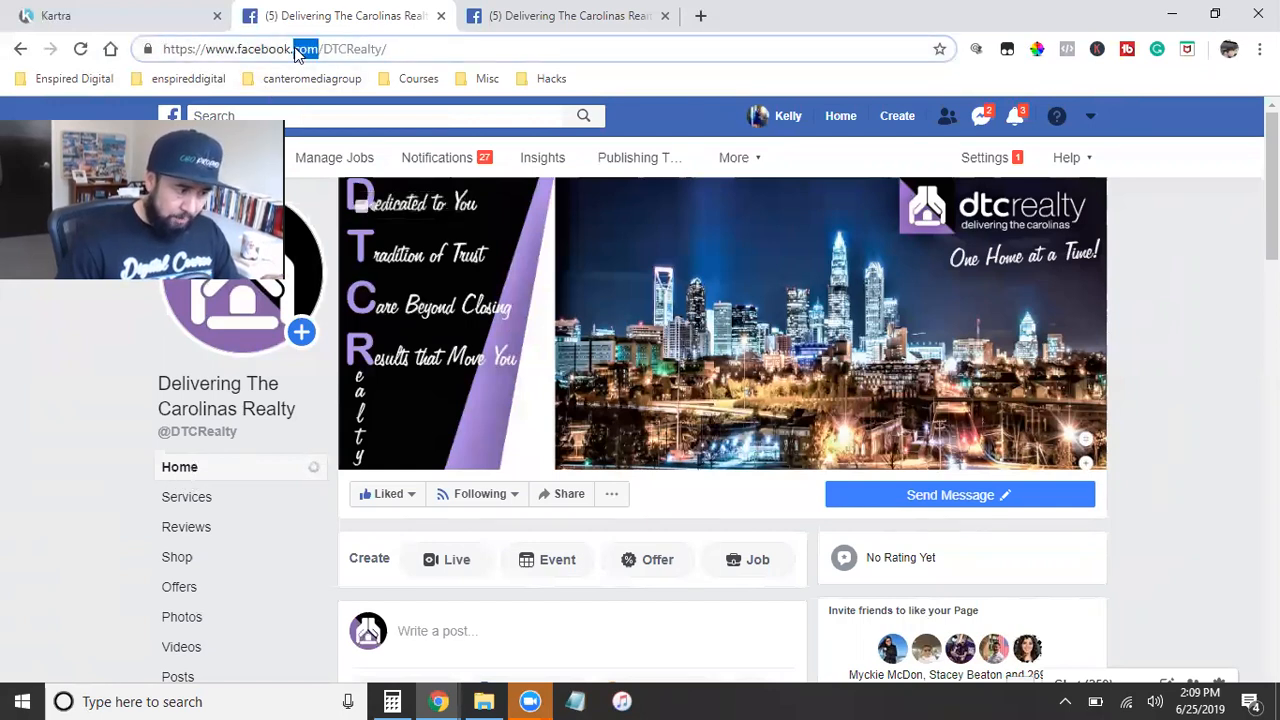
key("ctrl+a")
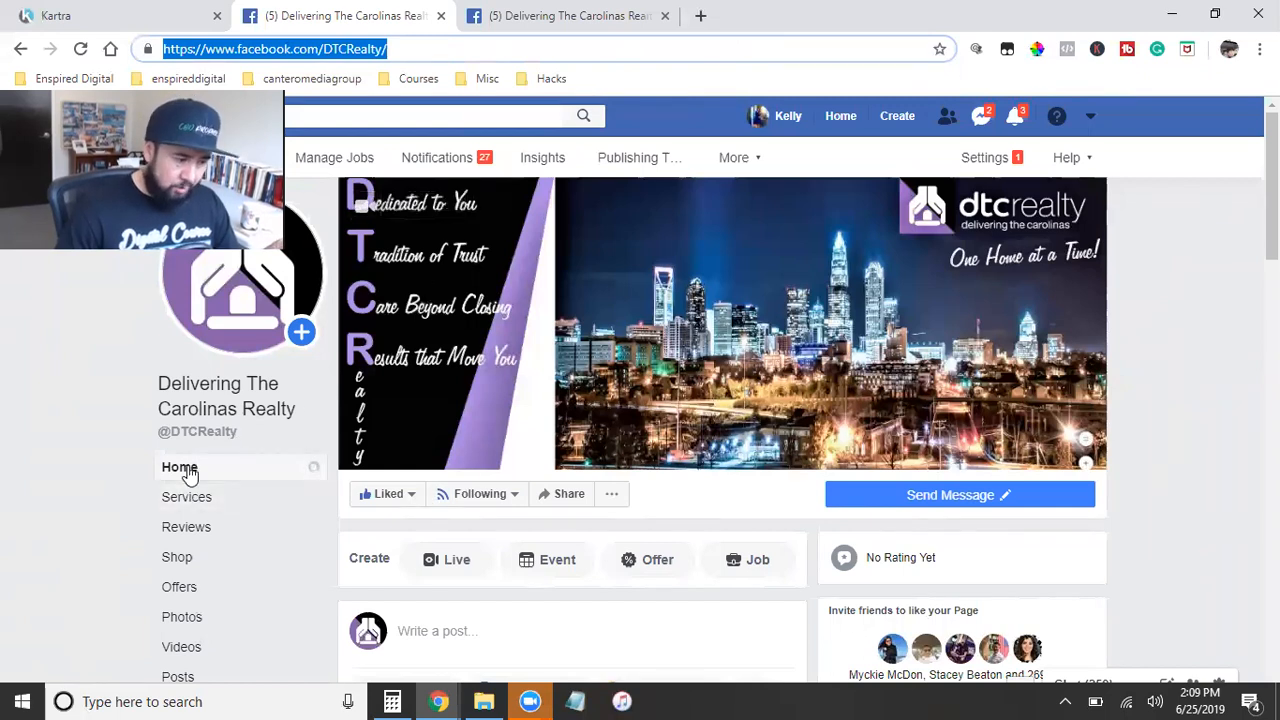
right_click(316, 48)
left_click(356, 152)
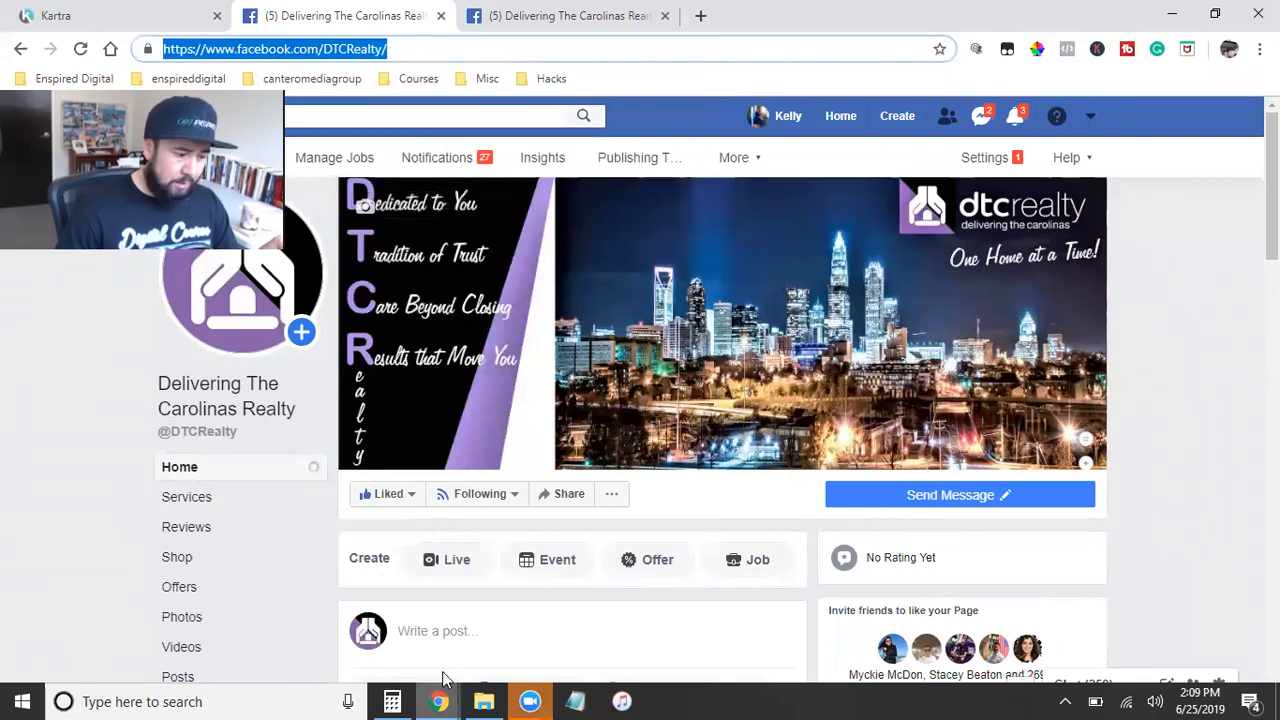
mouse_move(444, 678)
left_click(490, 640)
right_click(410, 441)
left_click(460, 285)
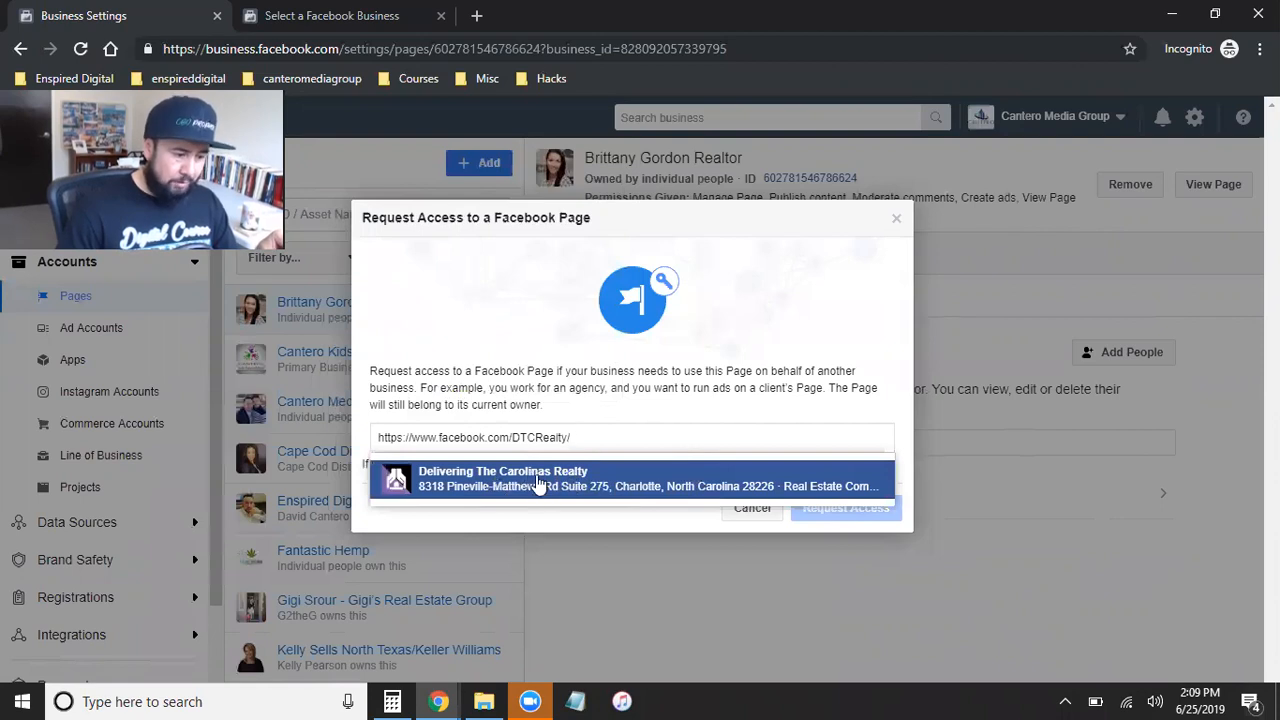
left_click(536, 480)
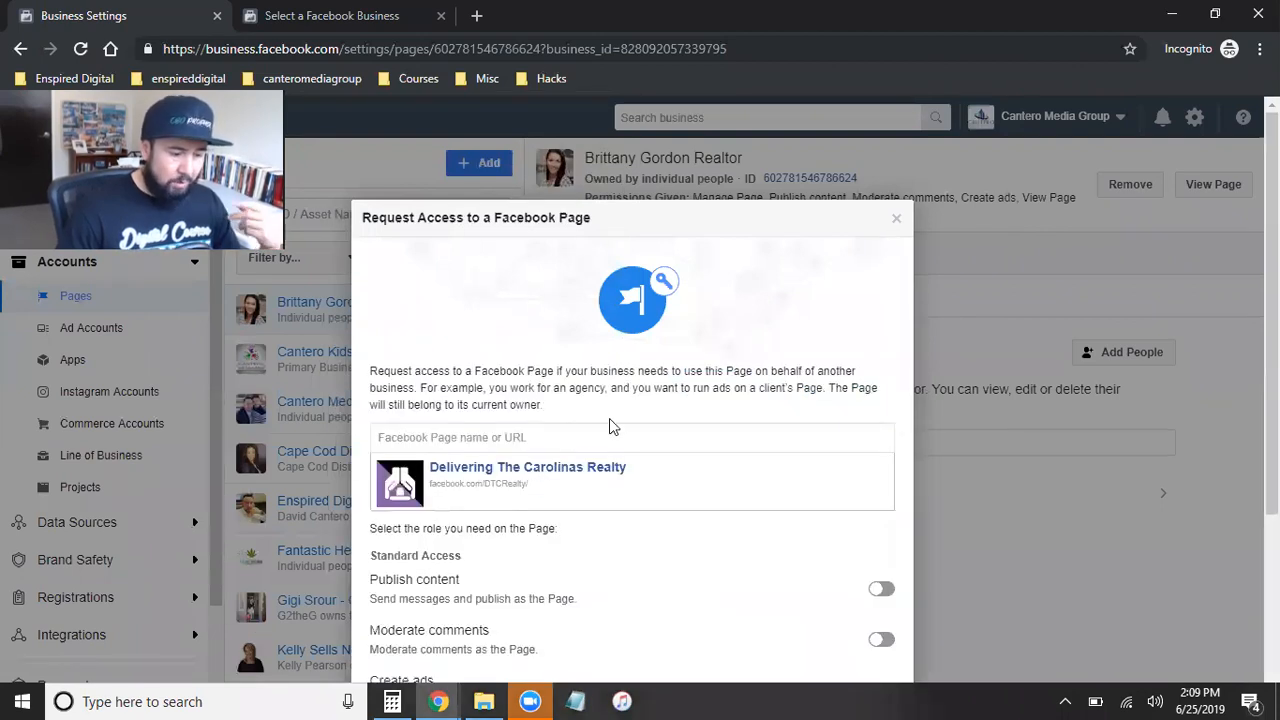
Step: Enable the Manage Page permission under Admin Access in the request for the Delivering The Carolinas Realty page
scroll(612, 422, "down", 3)
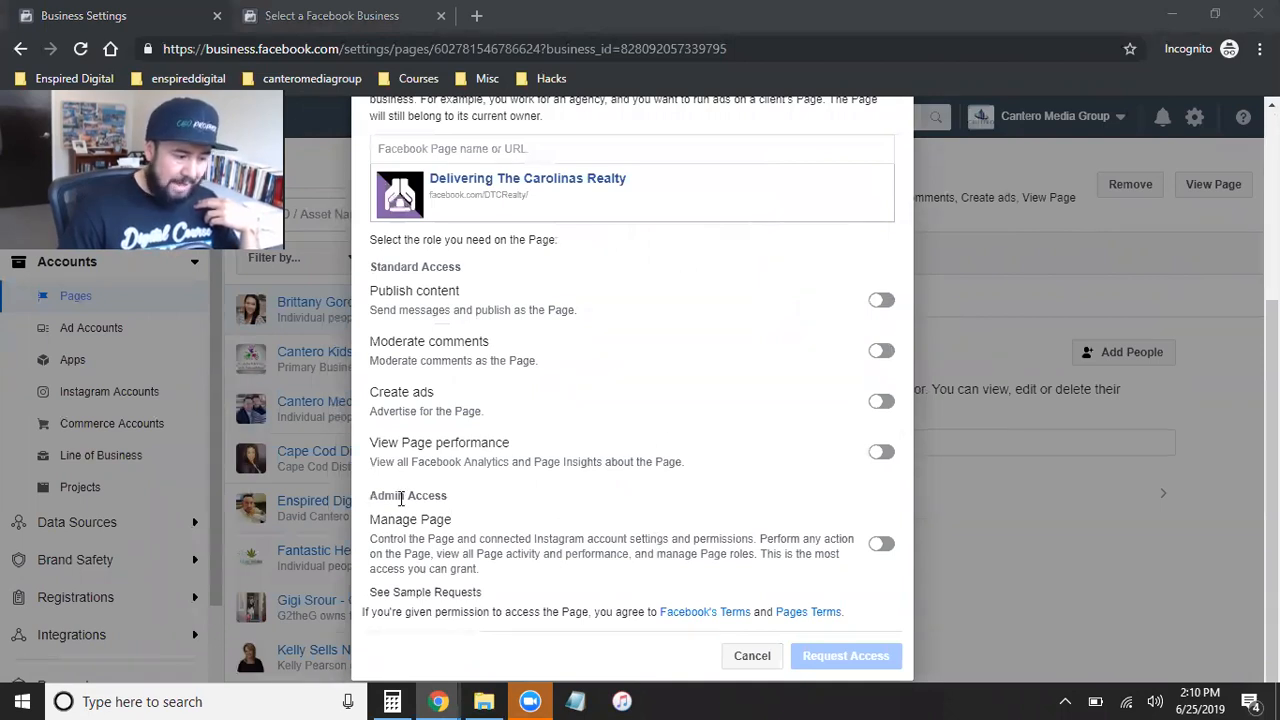
triple_click(401, 497)
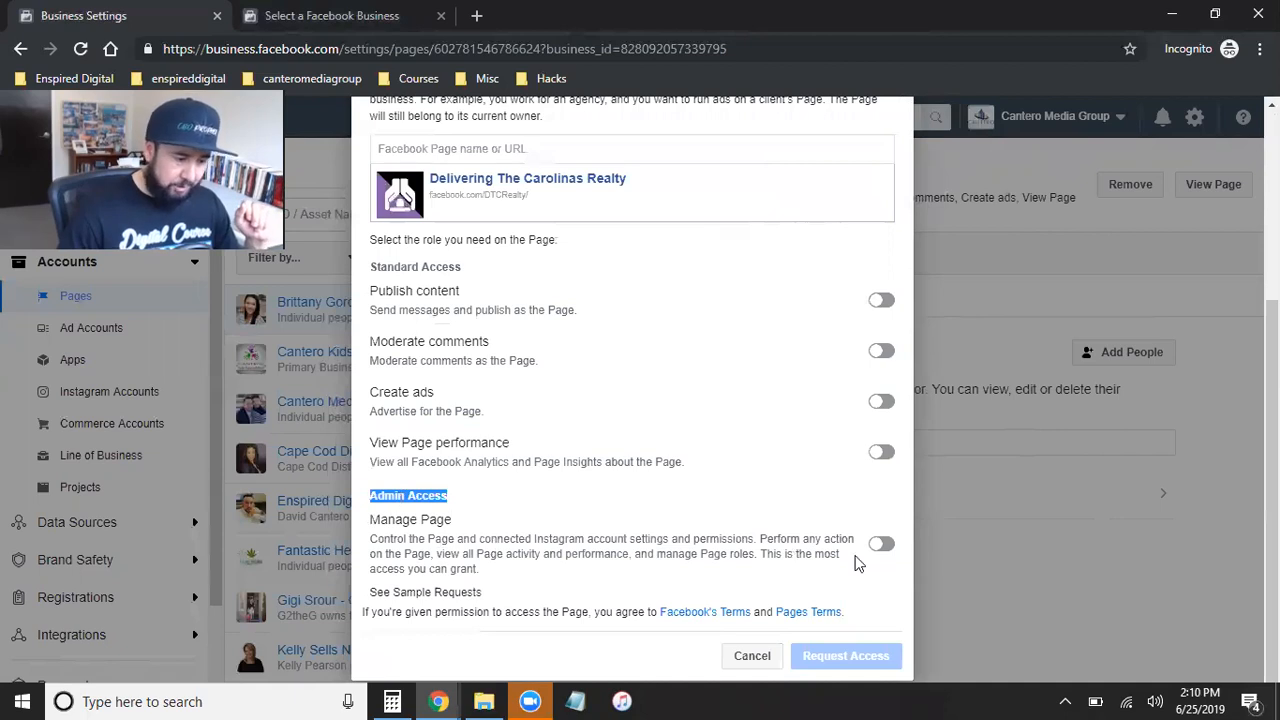
left_click(882, 545)
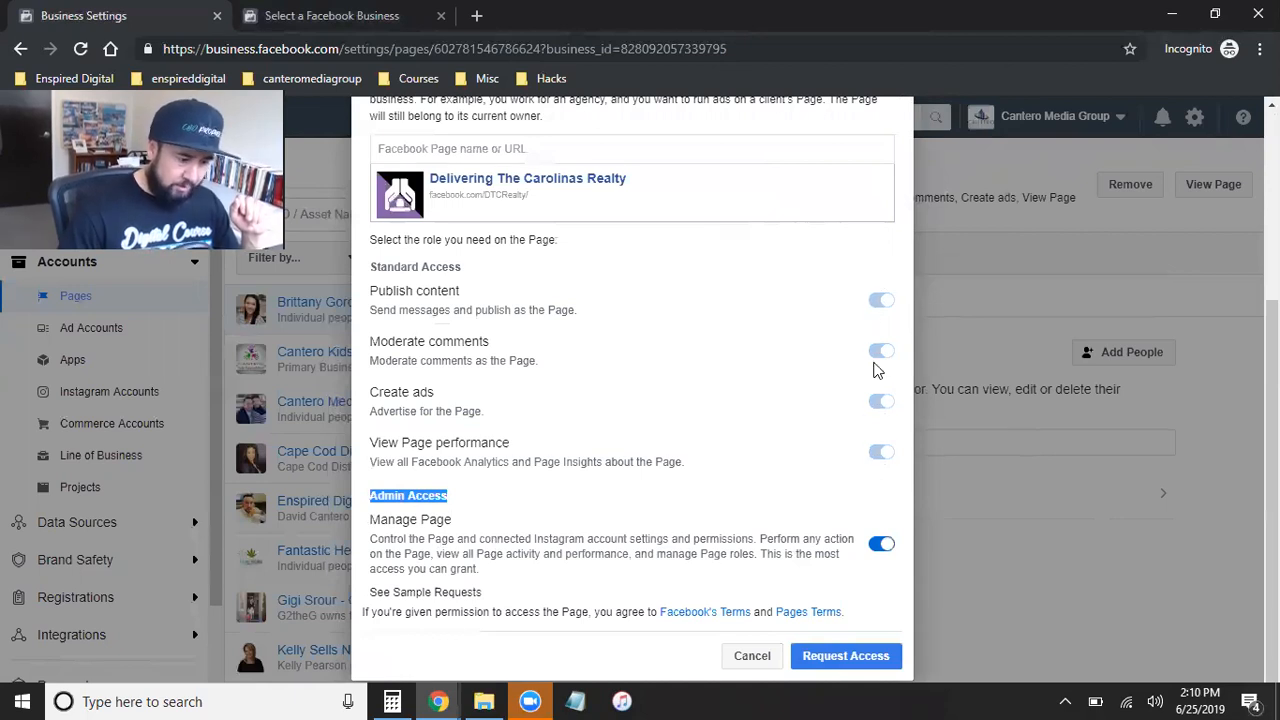
left_click(860, 655)
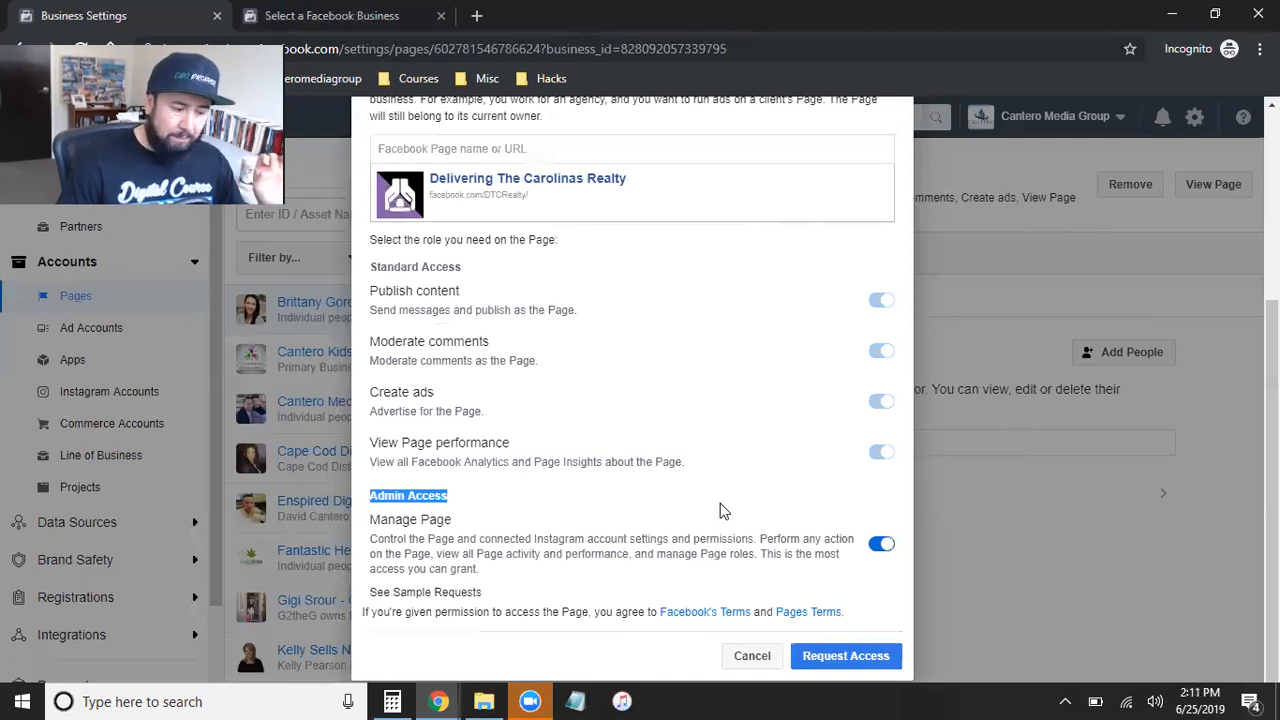
Step: Send the admin access request for the Delivering The Carolinas Realty page from the Cantero Media Group business settings
mouse_move(459, 698)
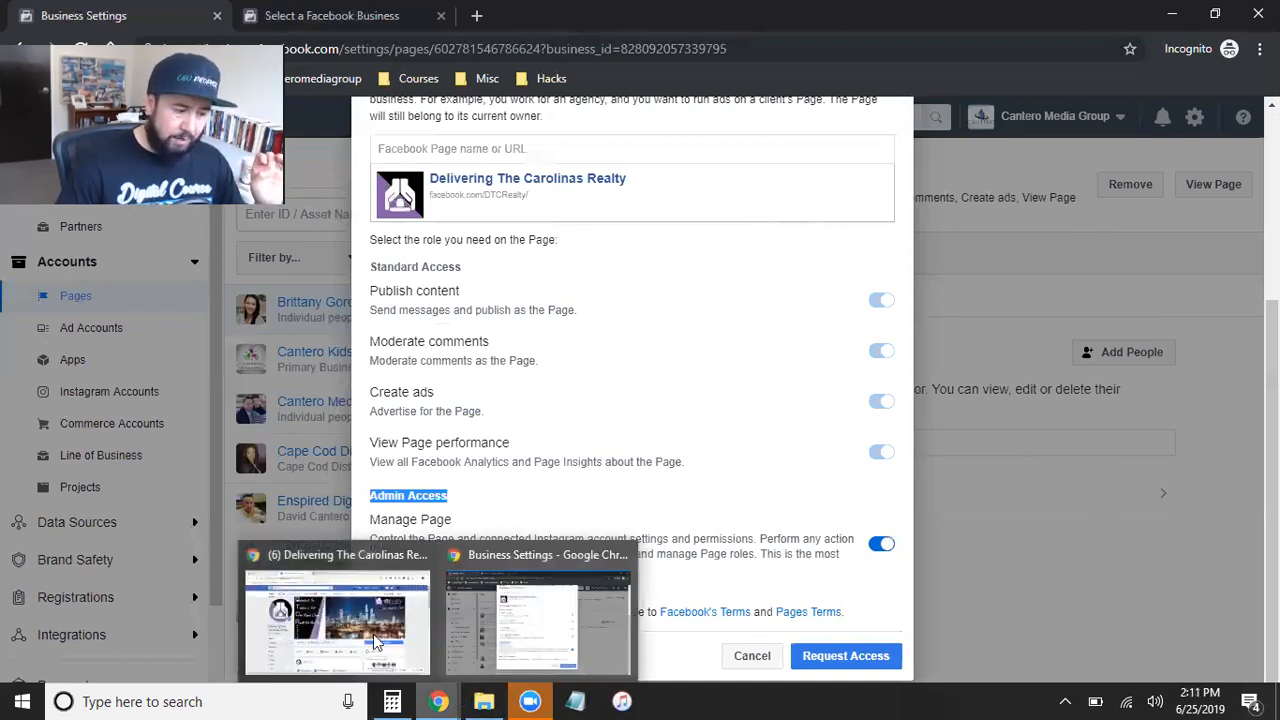
left_click(373, 634)
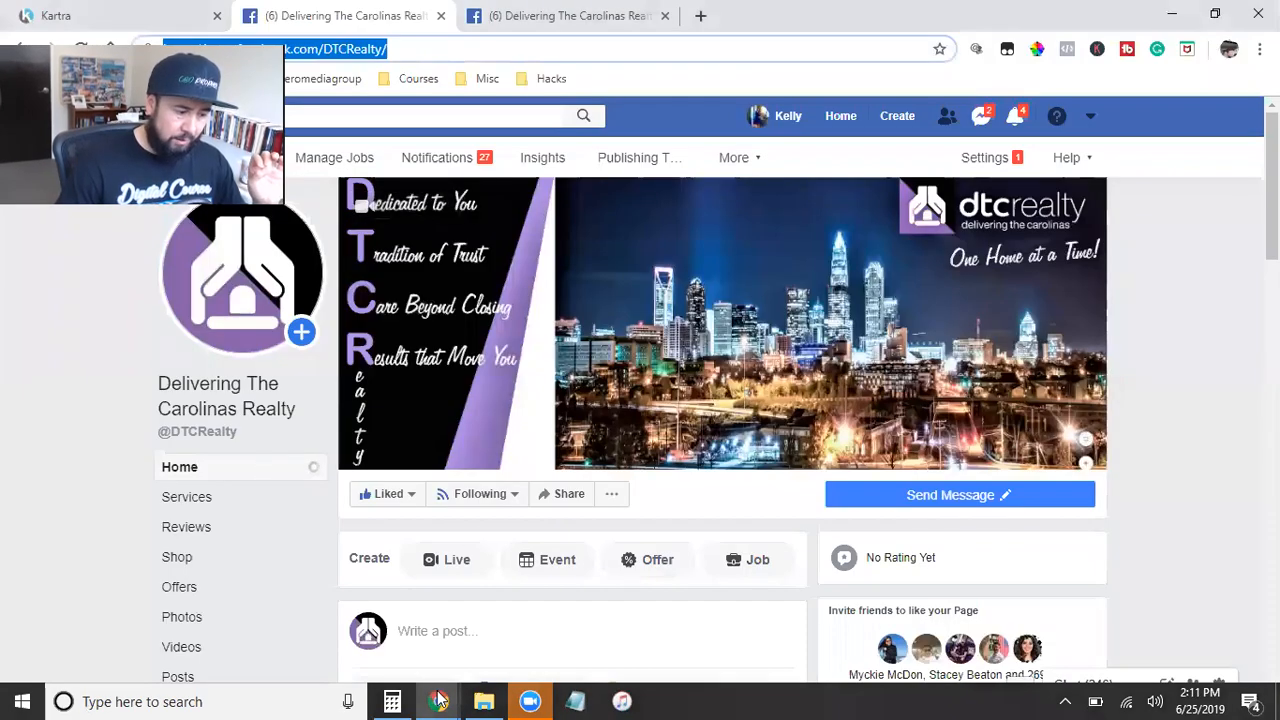
mouse_move(438, 699)
left_click(489, 647)
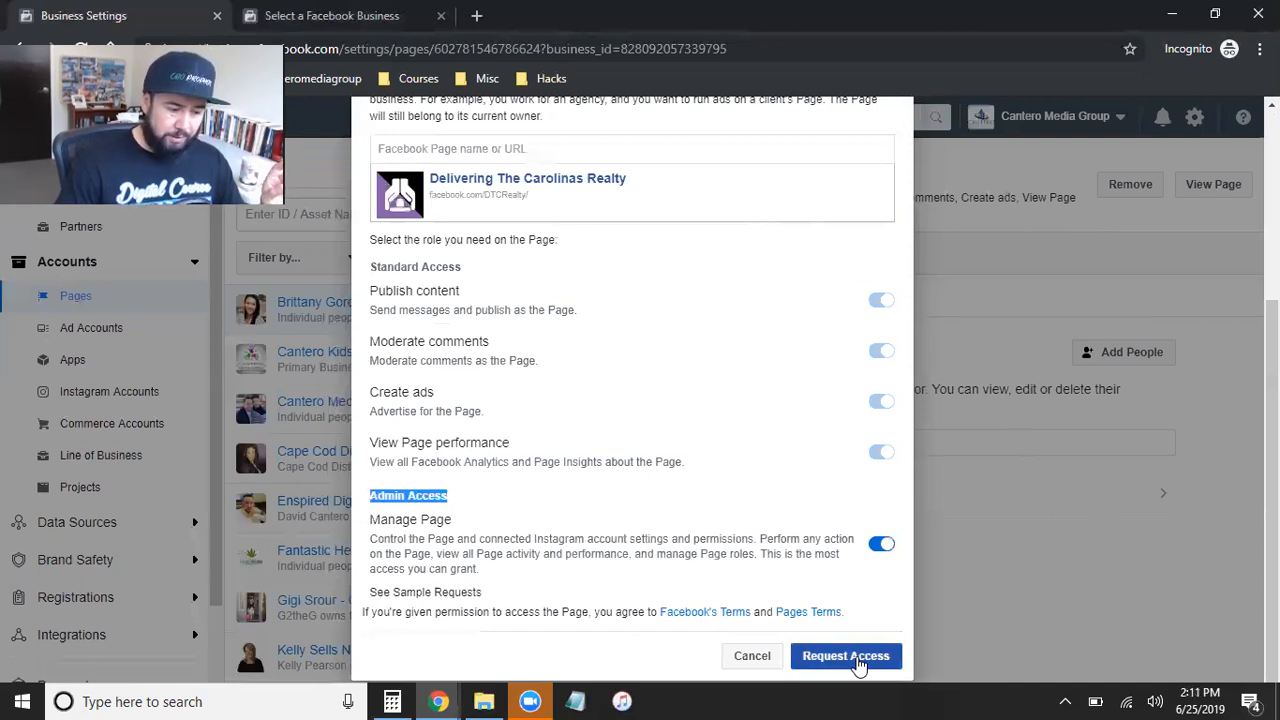
Step: Switch to the browser window with the client's Facebook page and check the page owner's notifications for the access request
mouse_move(436, 700)
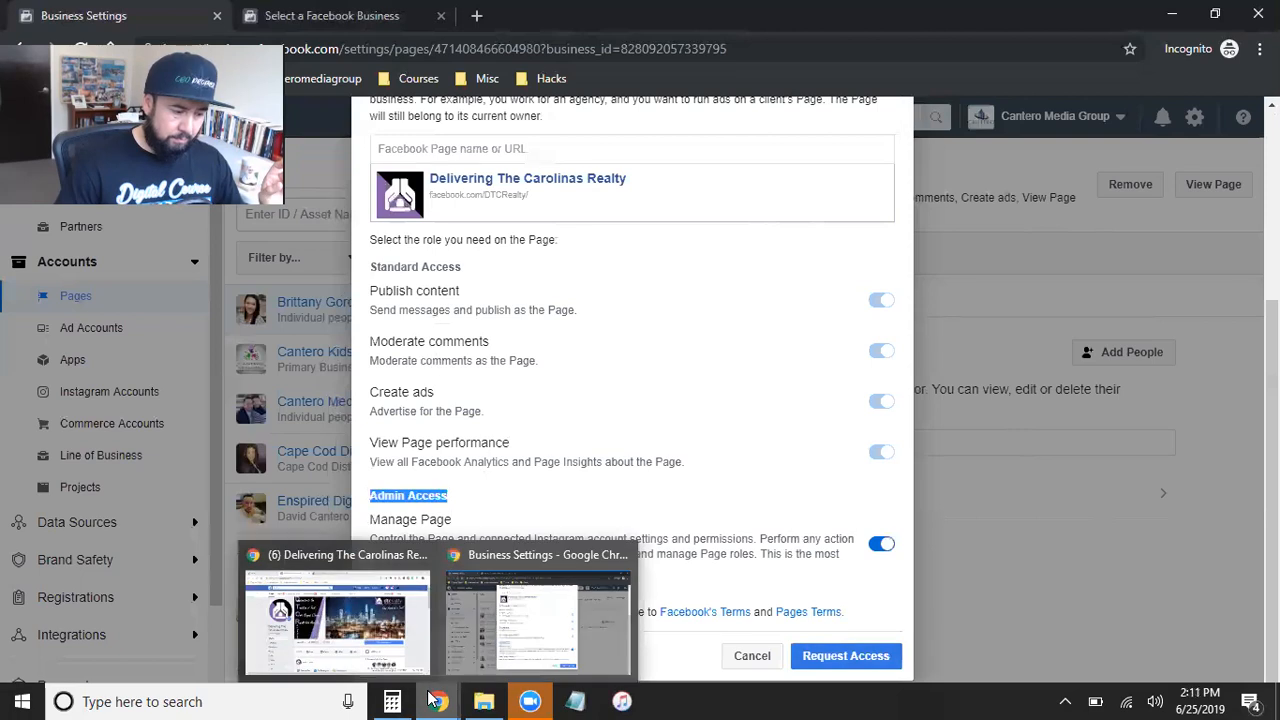
left_click(330, 622)
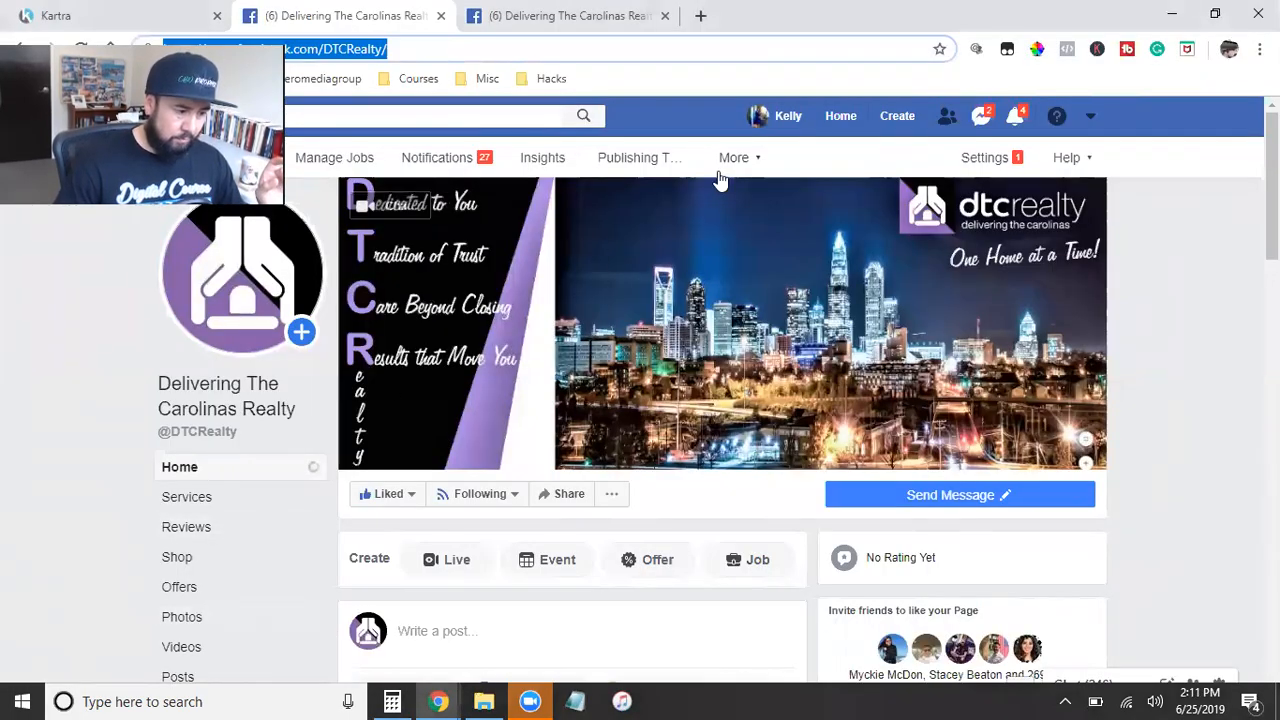
left_click(511, 371)
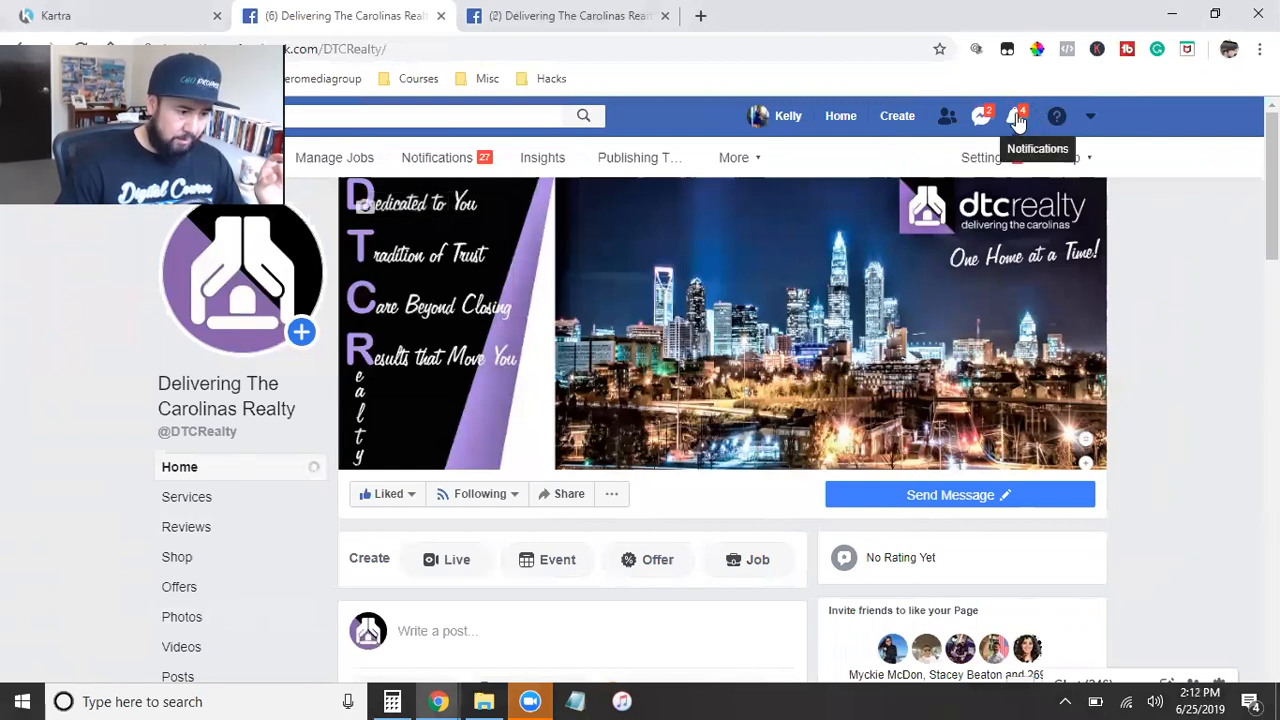
left_click(1016, 118)
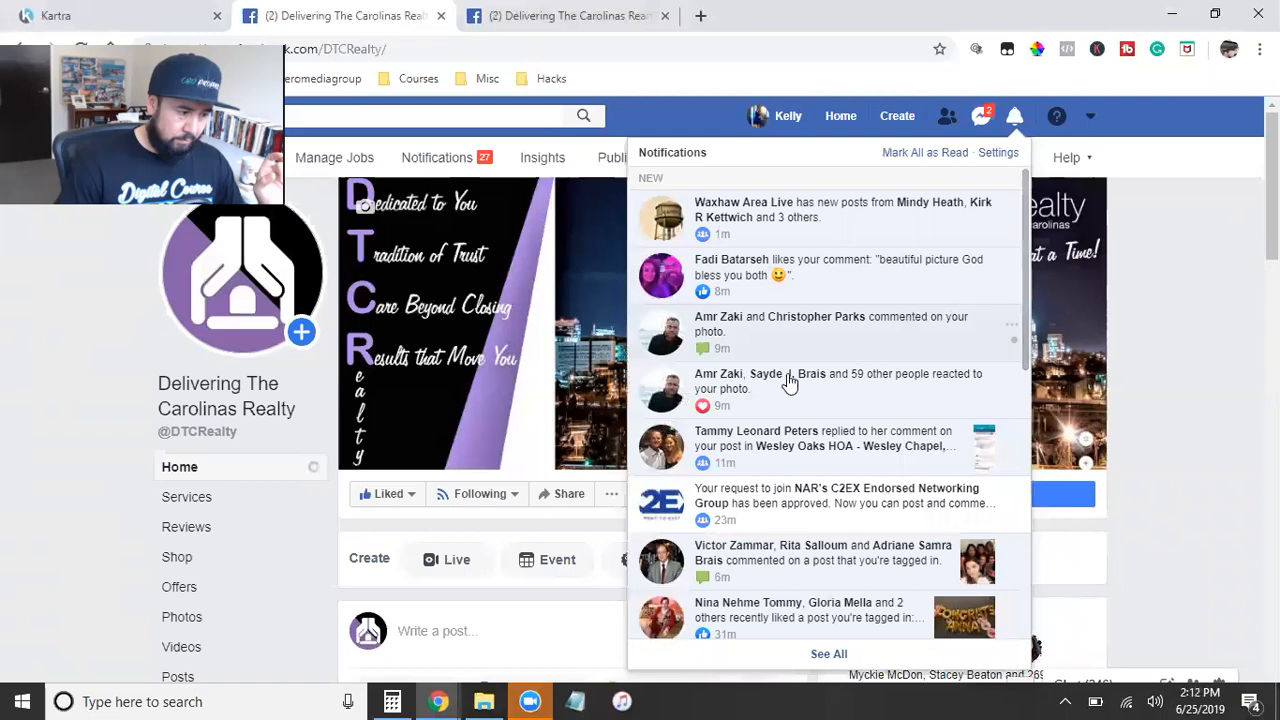
left_click(1143, 277)
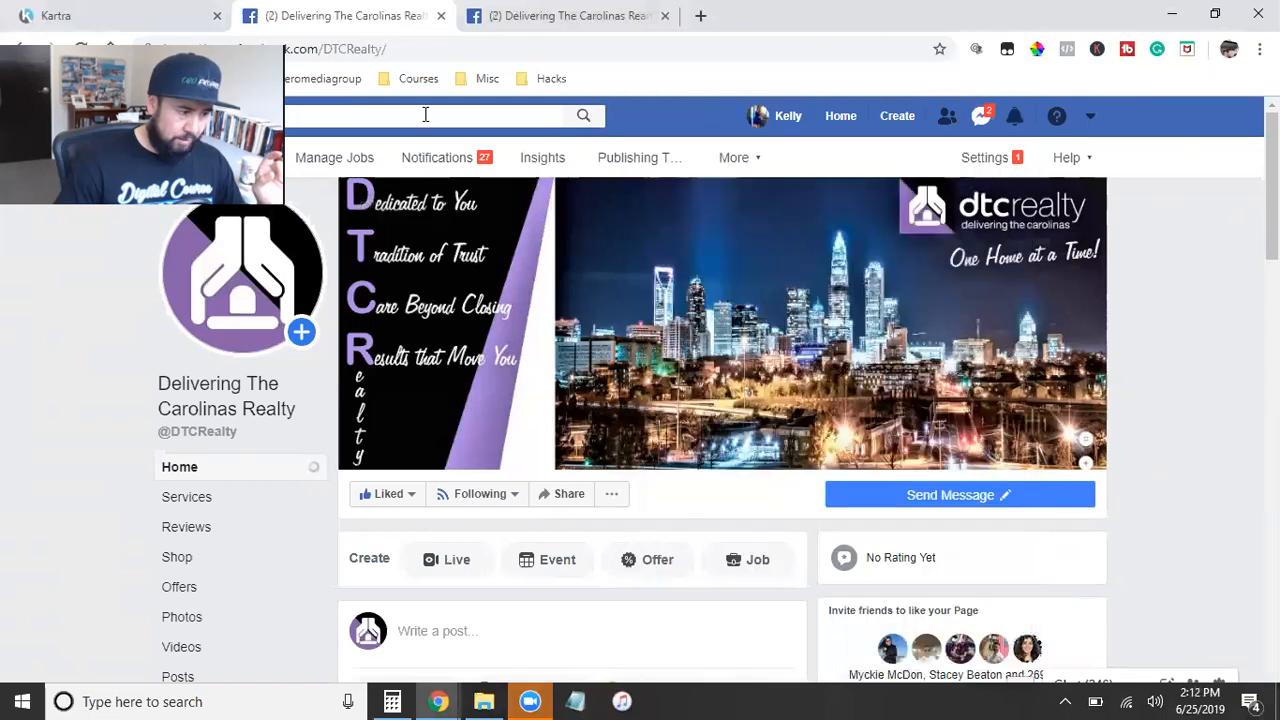
Step: Reload the client's Facebook page and recheck the notifications for the access request
left_click(80, 48)
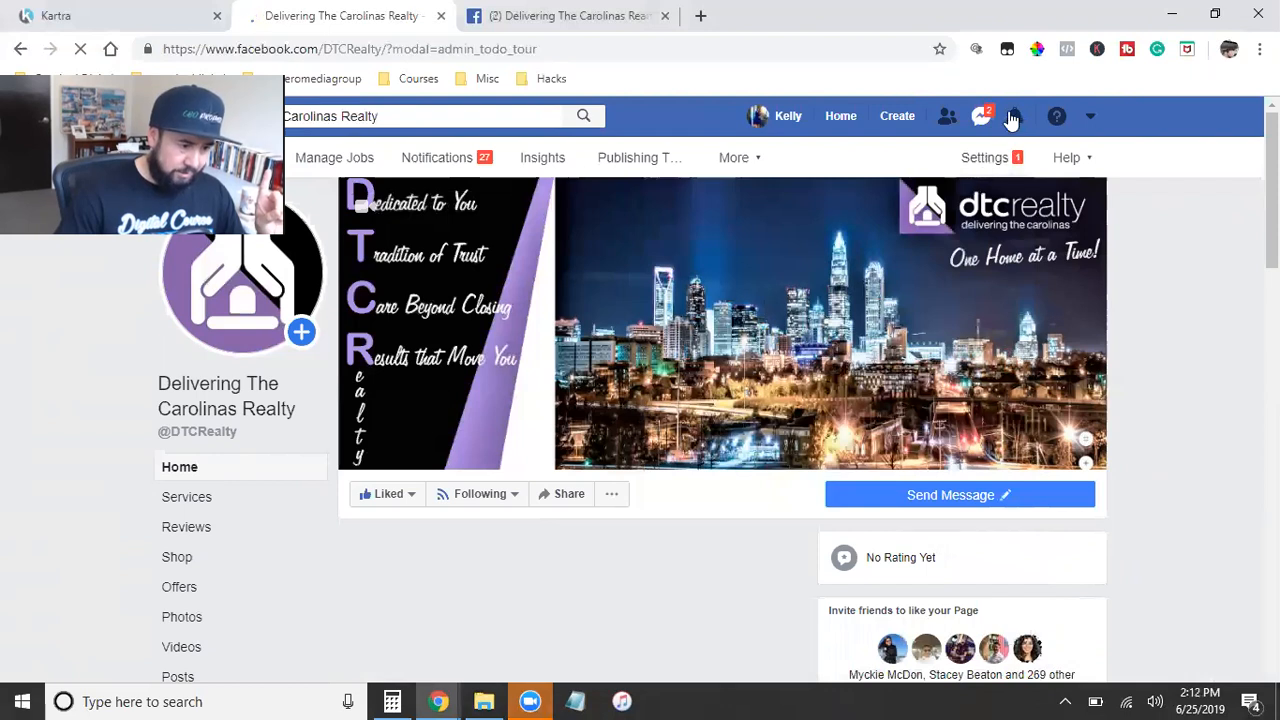
left_click(1013, 117)
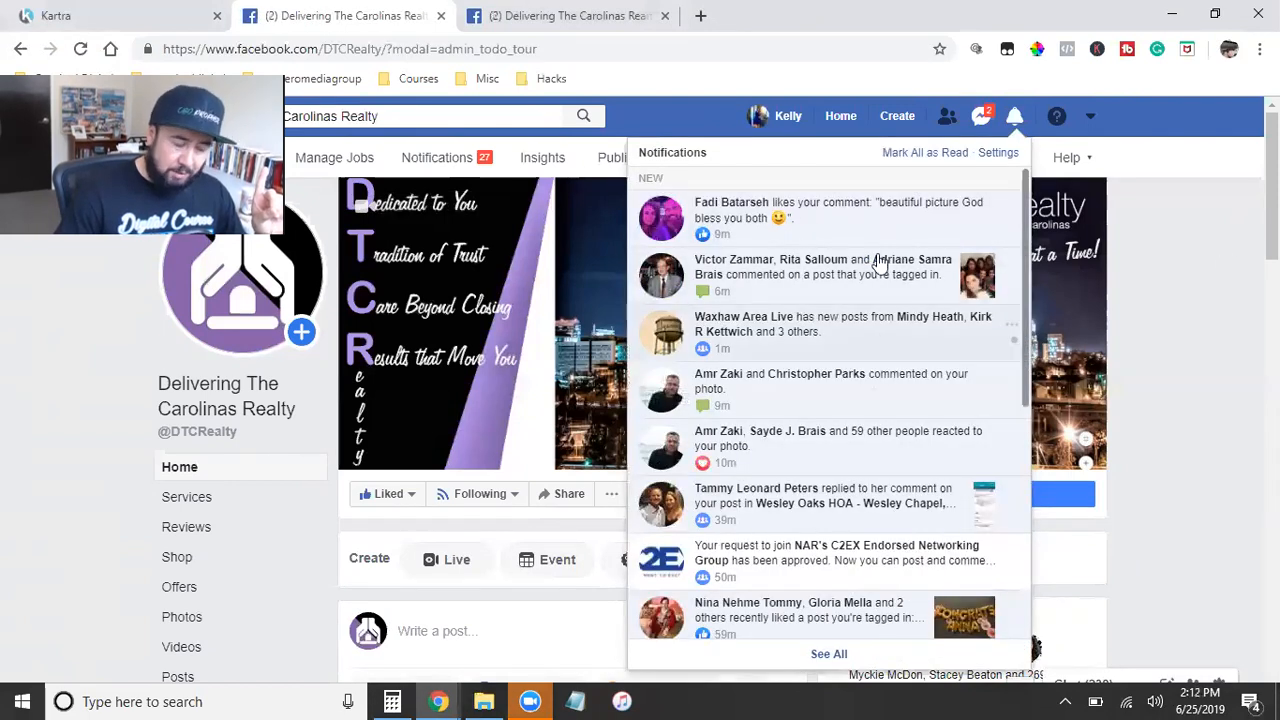
left_click(1196, 256)
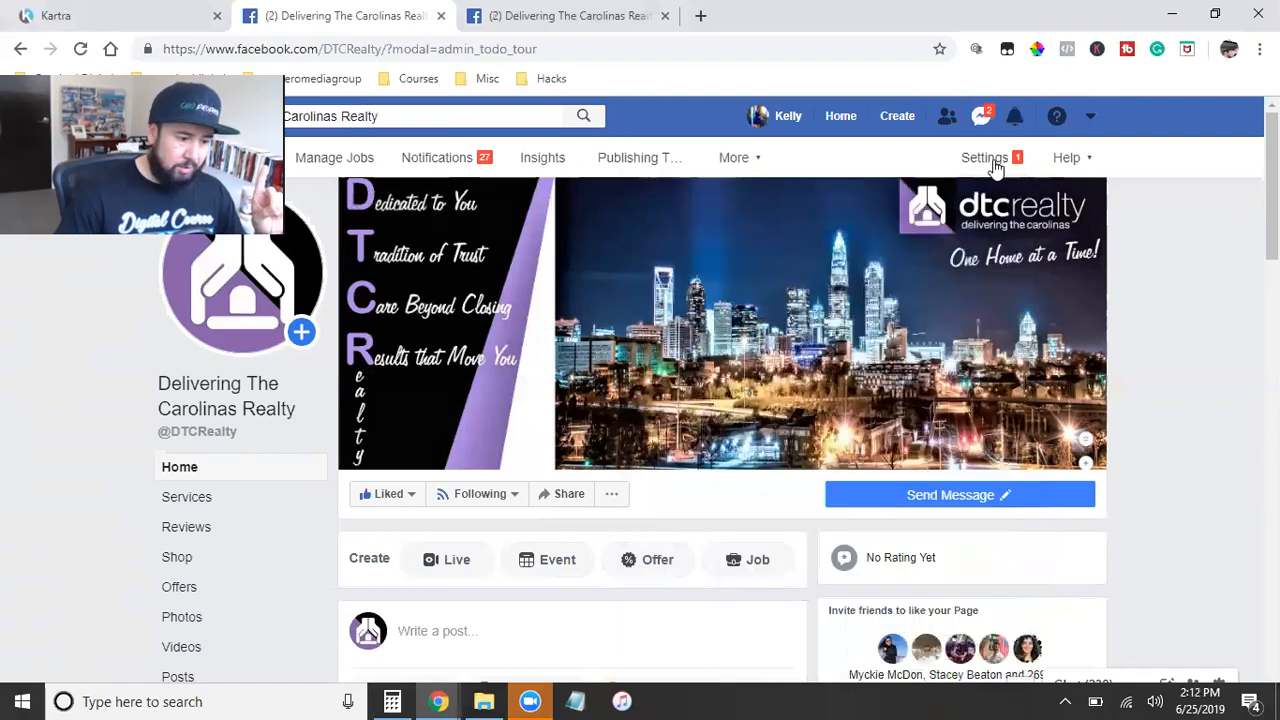
Step: Open the Page Roles section of the page's settings and find the Pending Partner Requests
left_click(988, 158)
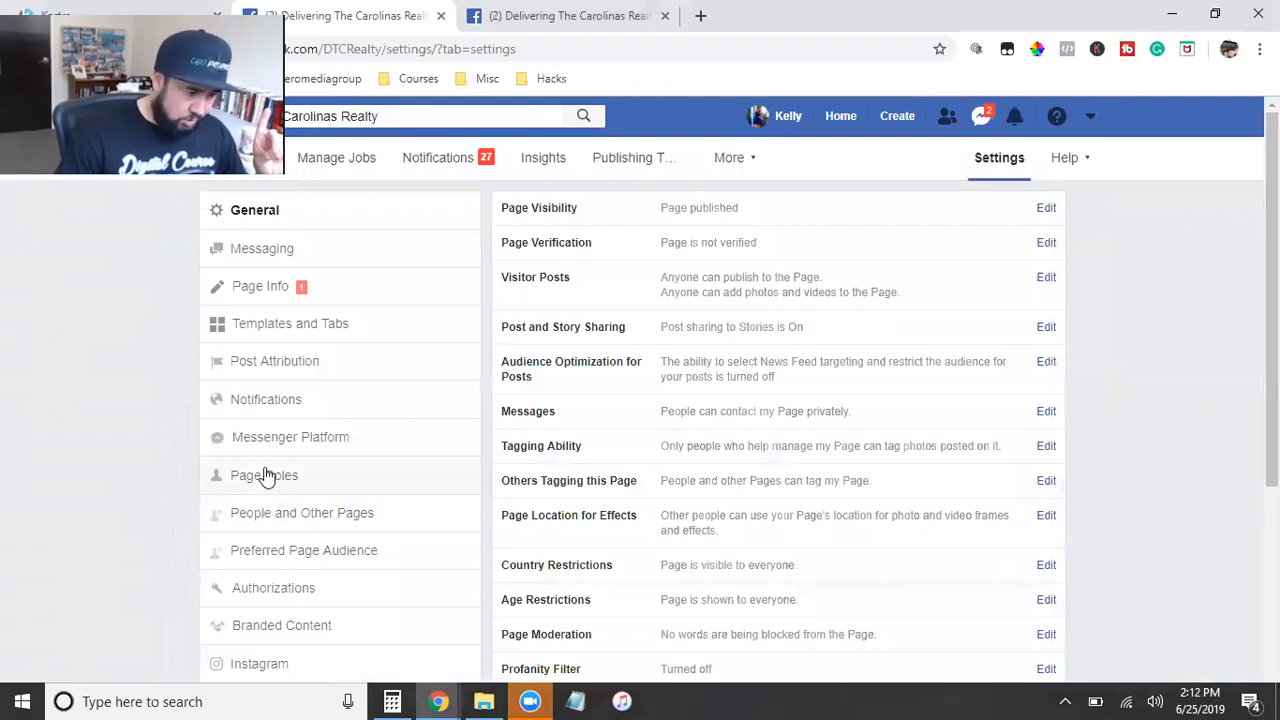
left_click(265, 475)
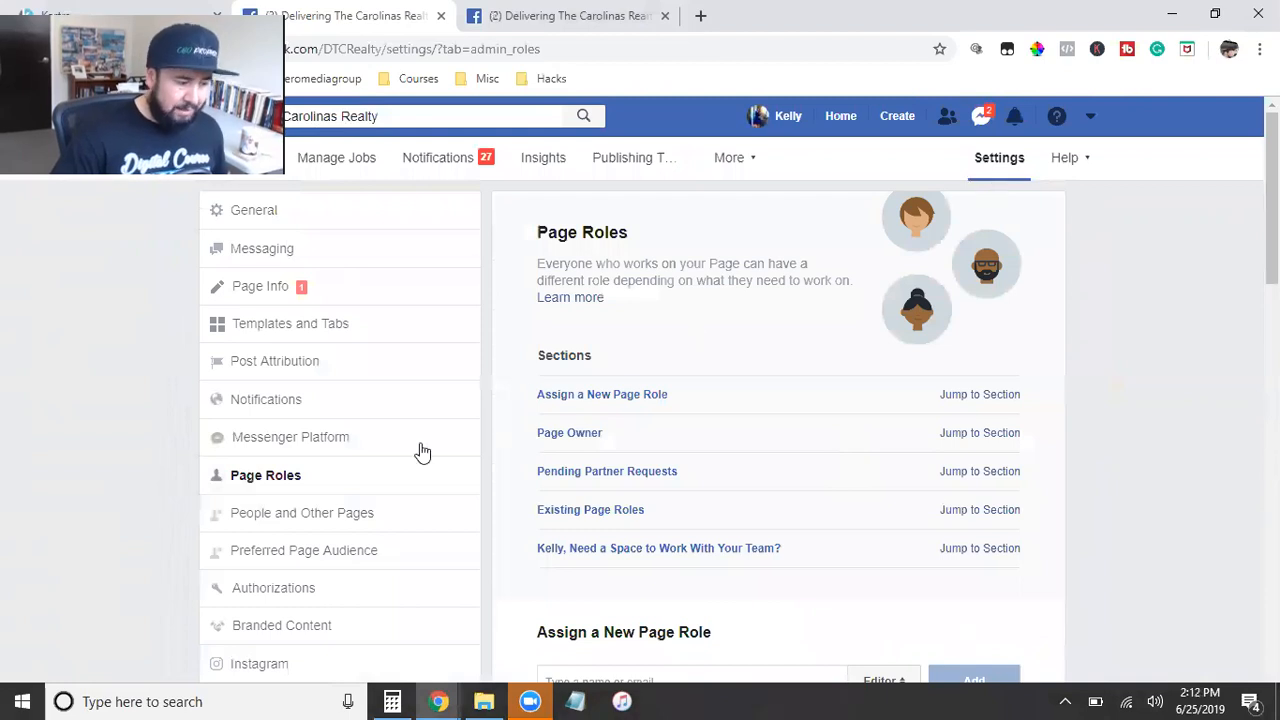
scroll(984, 480, "down", 4)
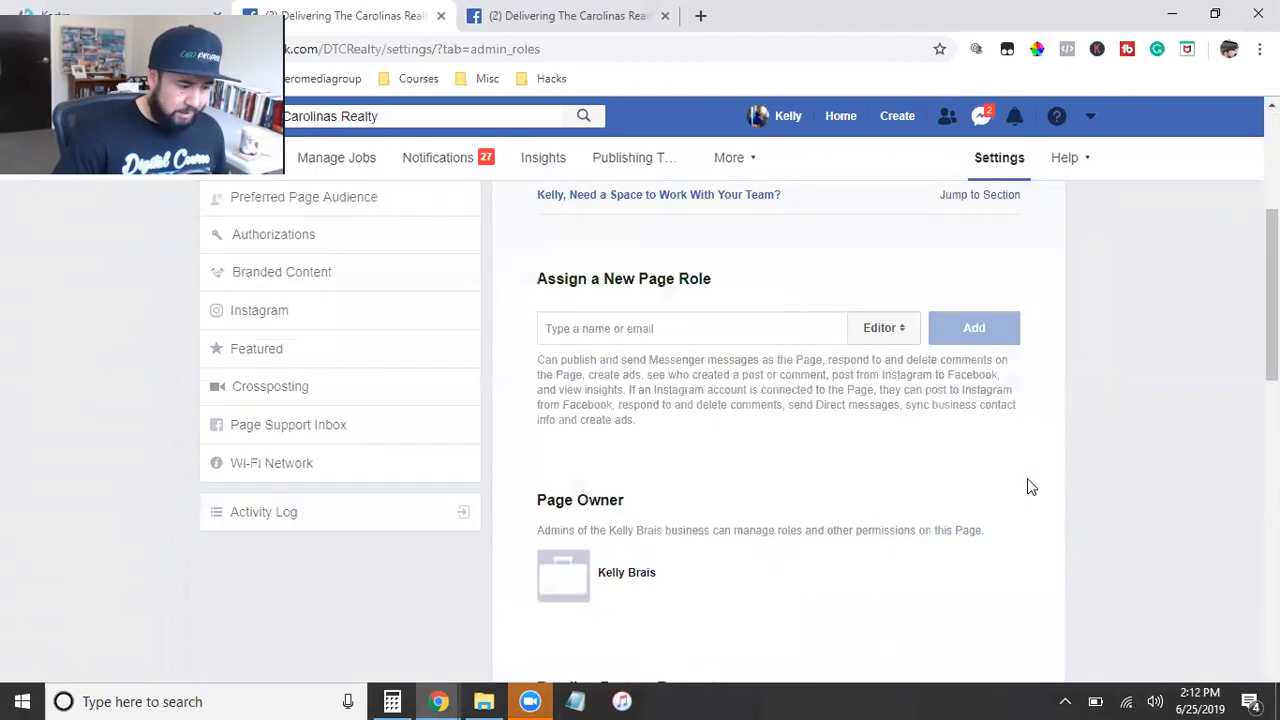
scroll(1027, 478, "down", 4)
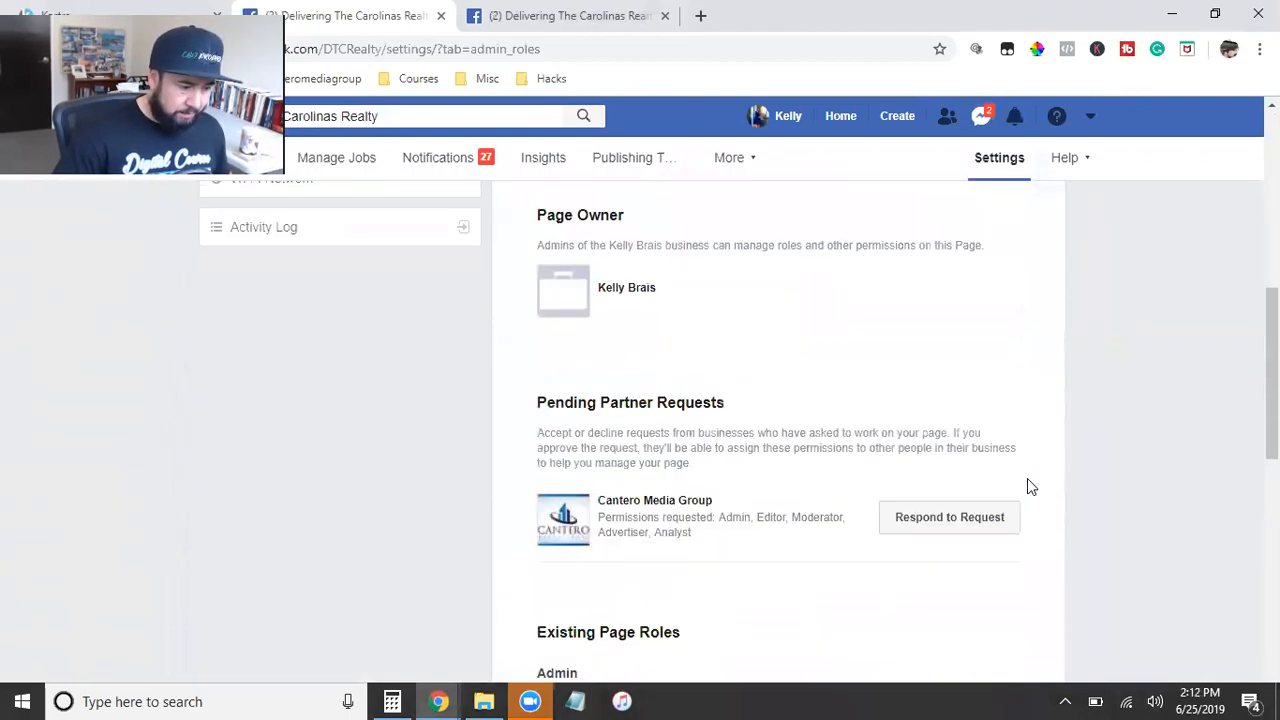
Step: Check the account notifications once more from the Page Roles settings and close them
left_click(1014, 120)
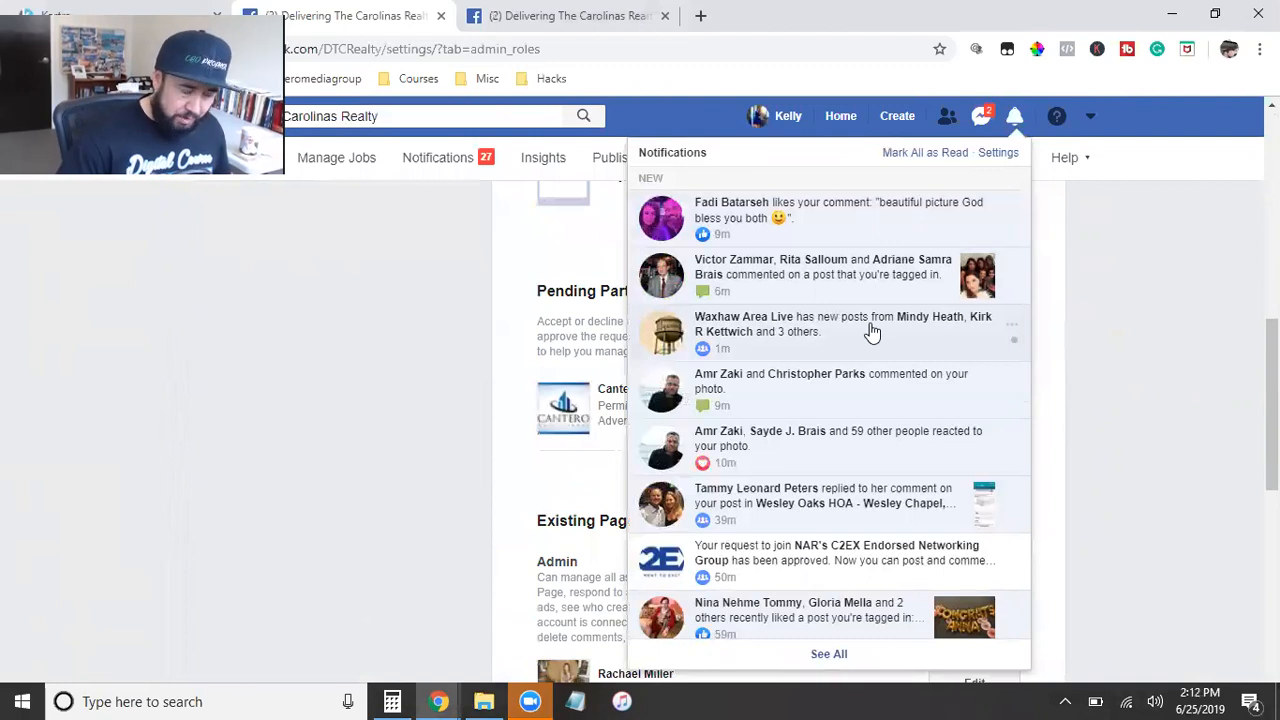
left_click(1224, 363)
scroll(1151, 476, "up", 10)
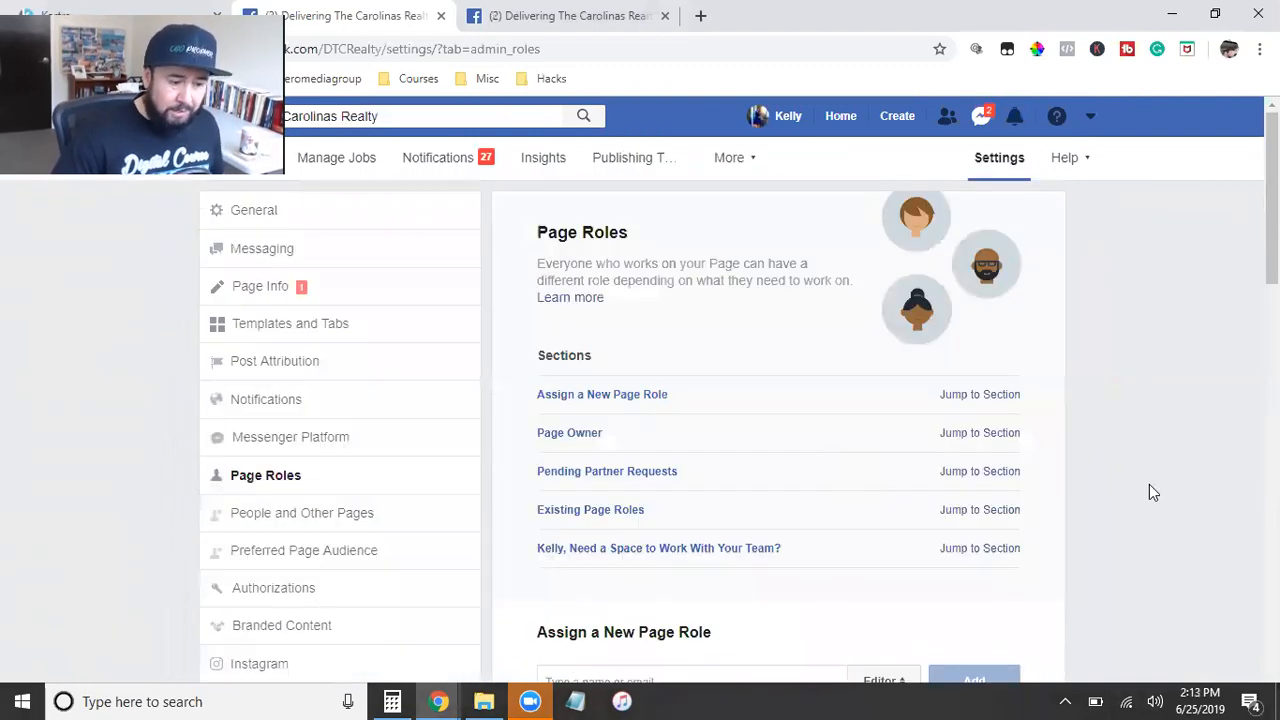
Step: Reopen Page Roles from the page's general settings and highlight Cantero Media Group under Pending Partner Requests
left_click(1000, 160)
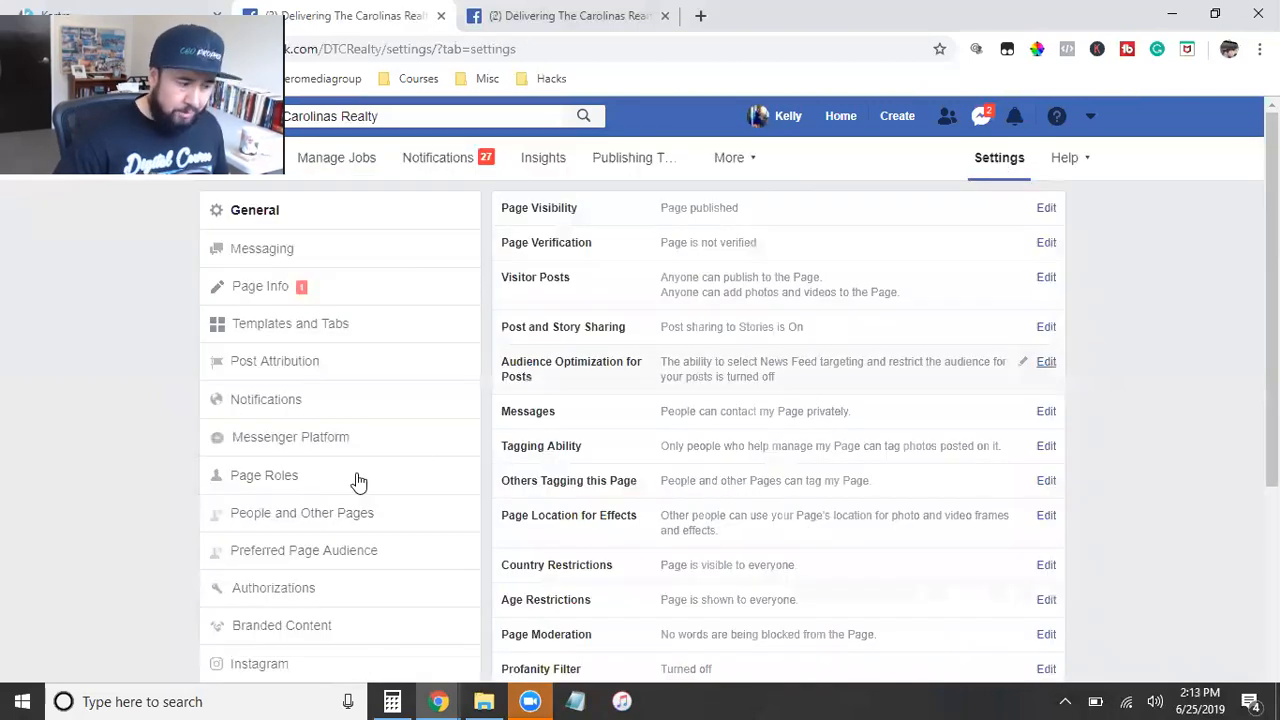
left_click(264, 478)
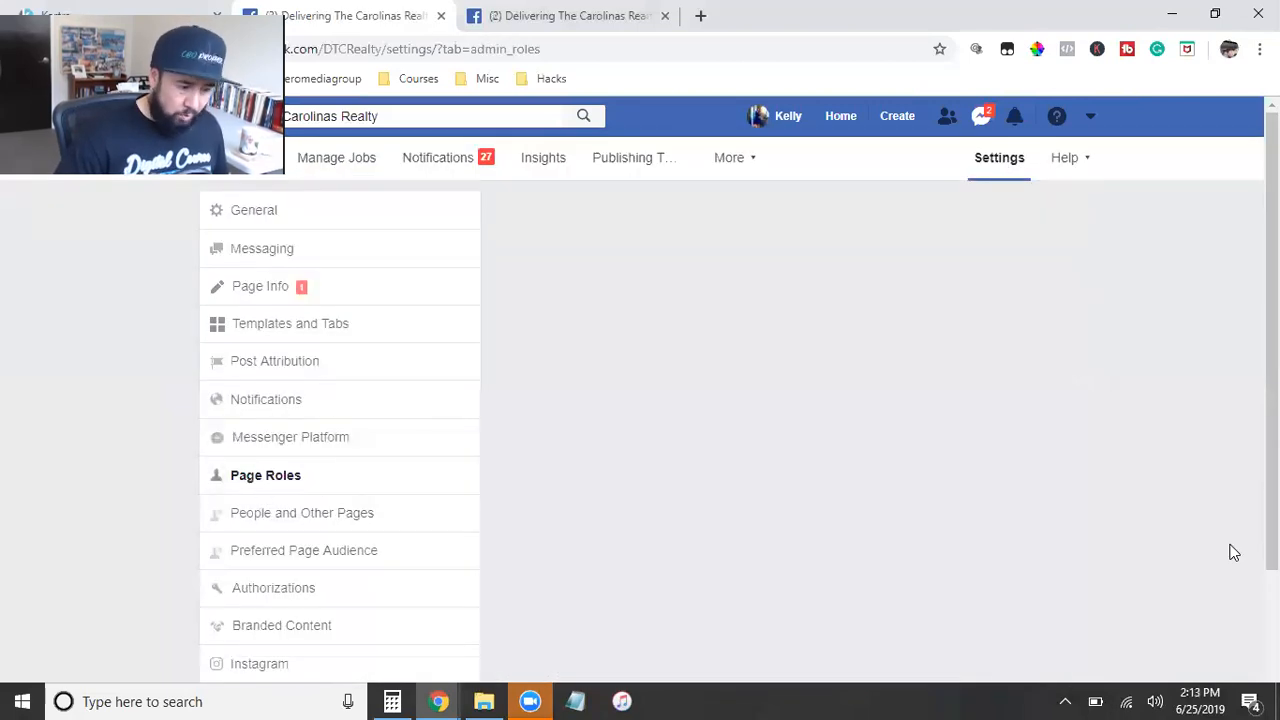
scroll(1232, 553, "down", 6)
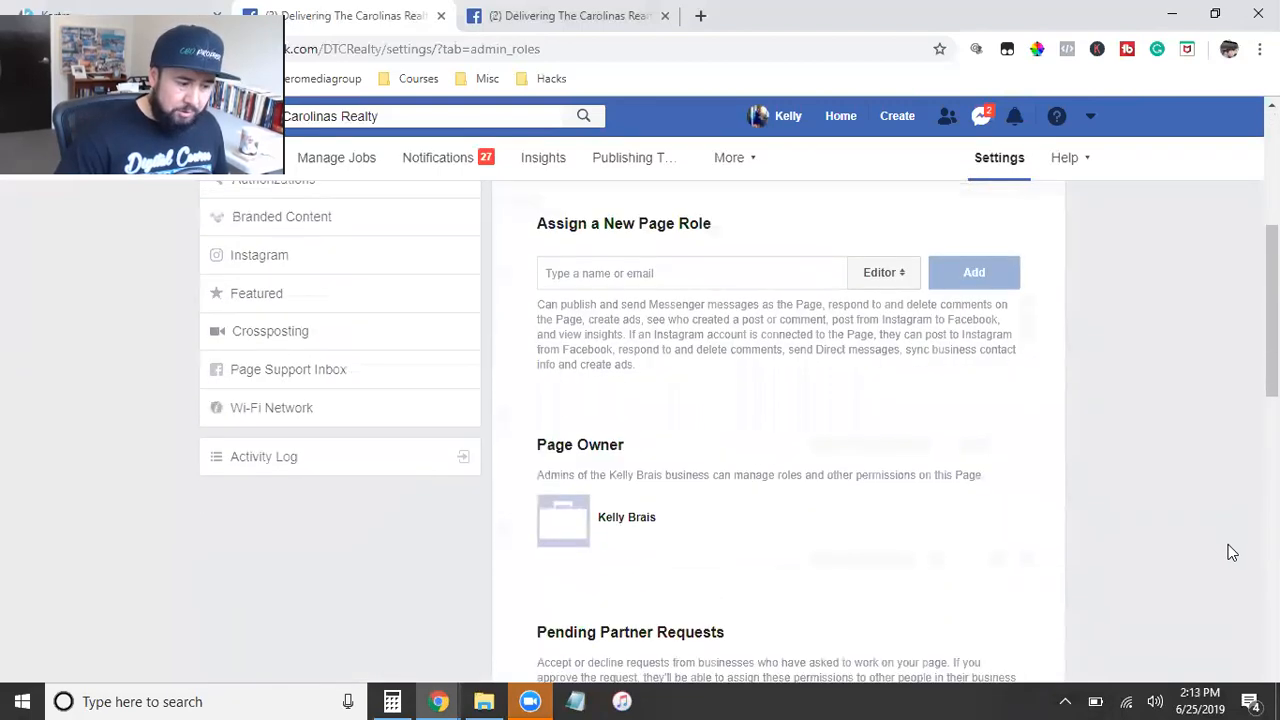
triple_click(617, 484)
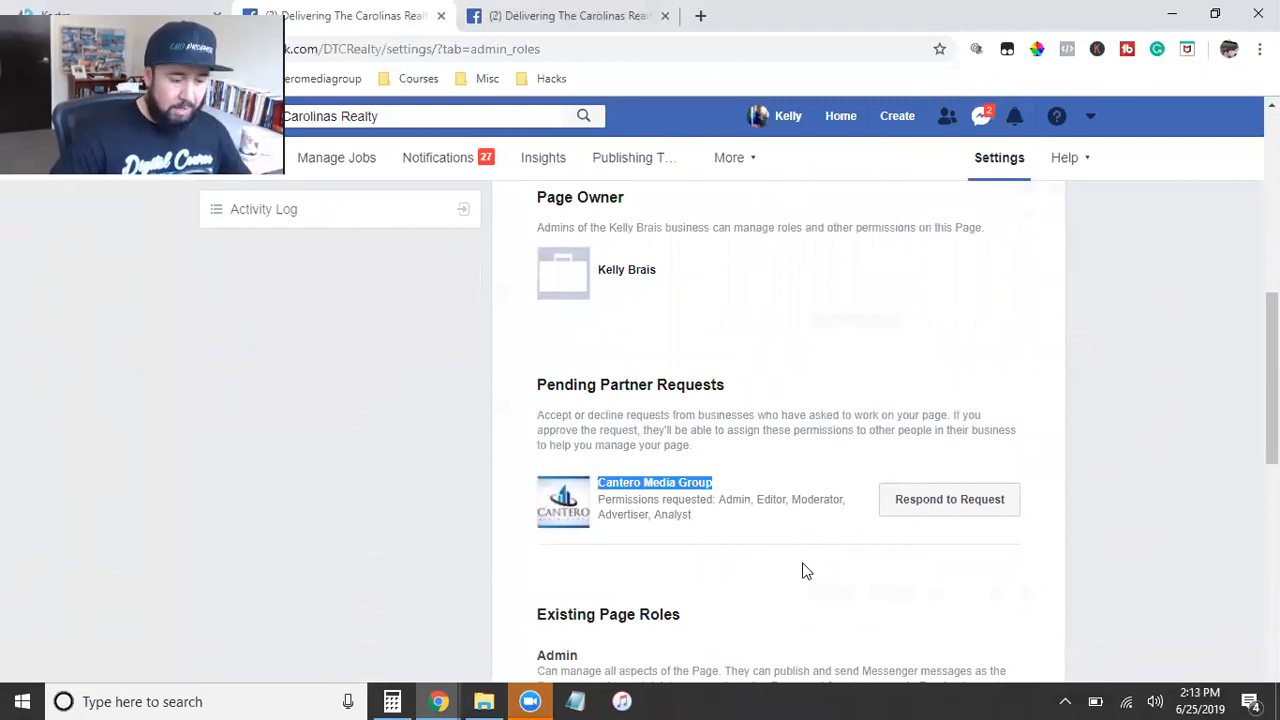
Step: Respond to Cantero Media Group's pending request by giving it access to the page and approving the request
left_click(950, 509)
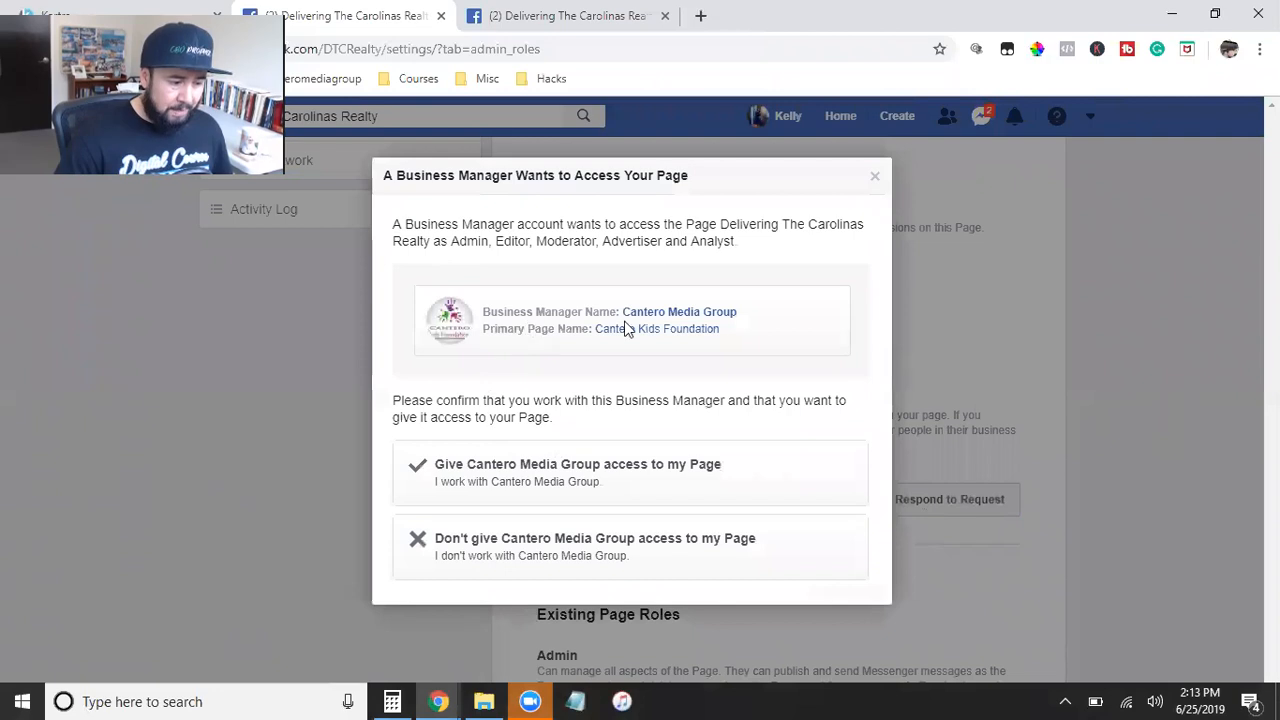
left_click(527, 470)
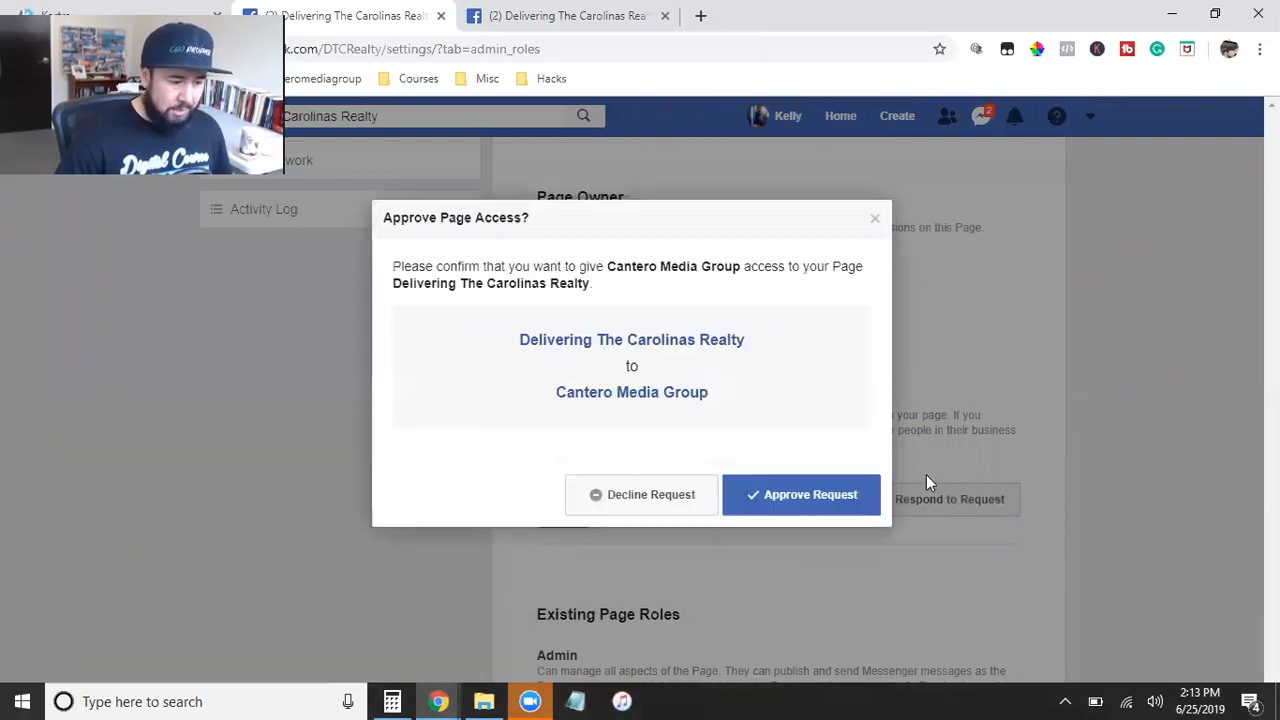
left_click(801, 510)
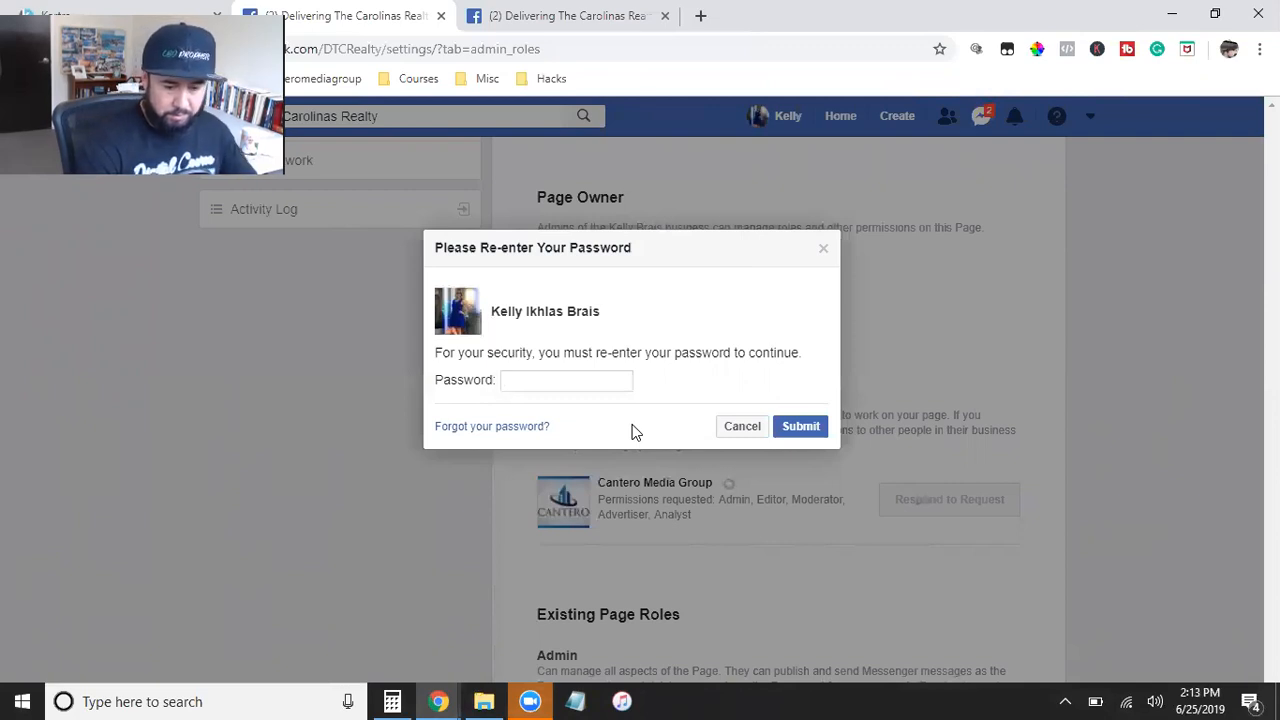
Step: Try to confirm the access approval by entering the account password and submitting it
type("****")
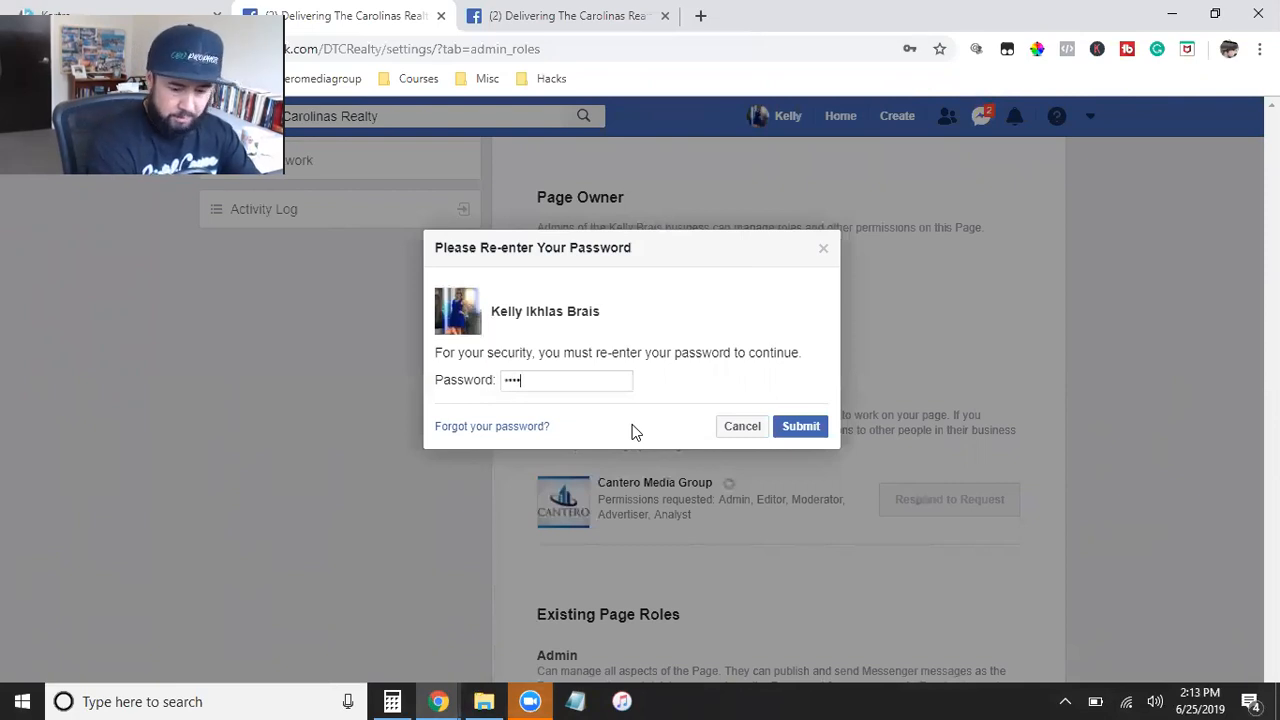
type("****")
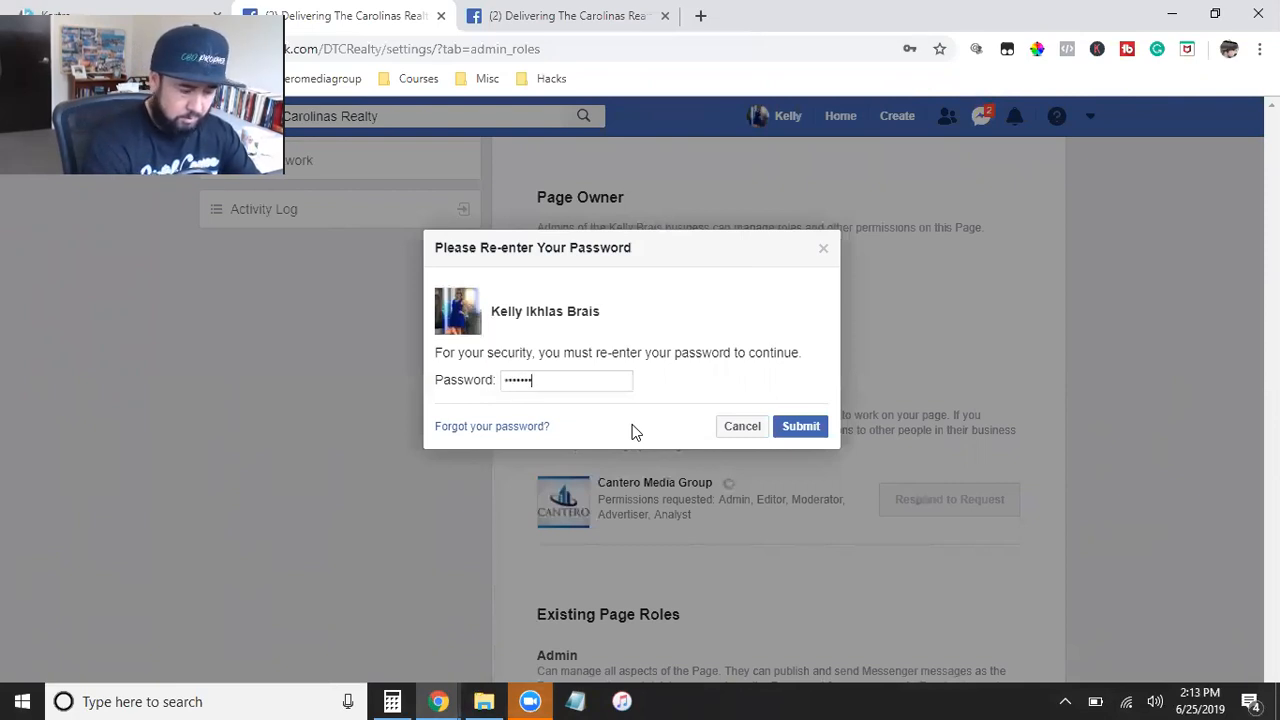
type("*")
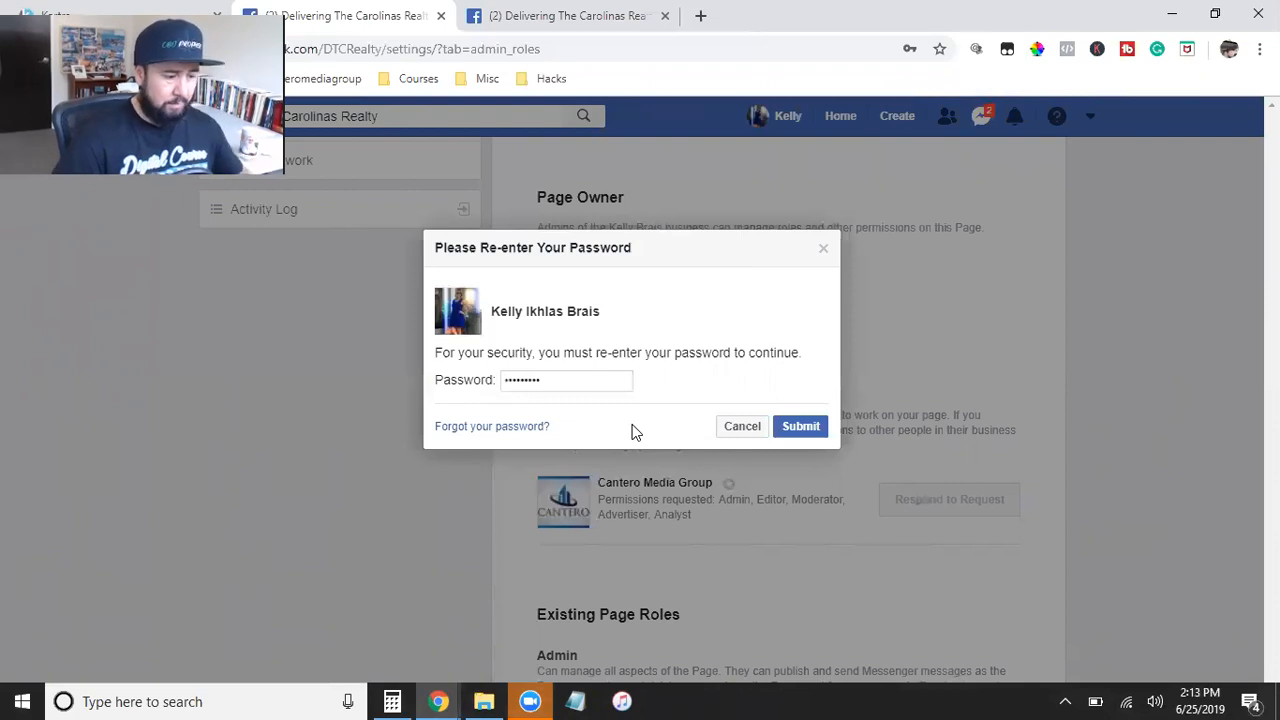
left_click(800, 427)
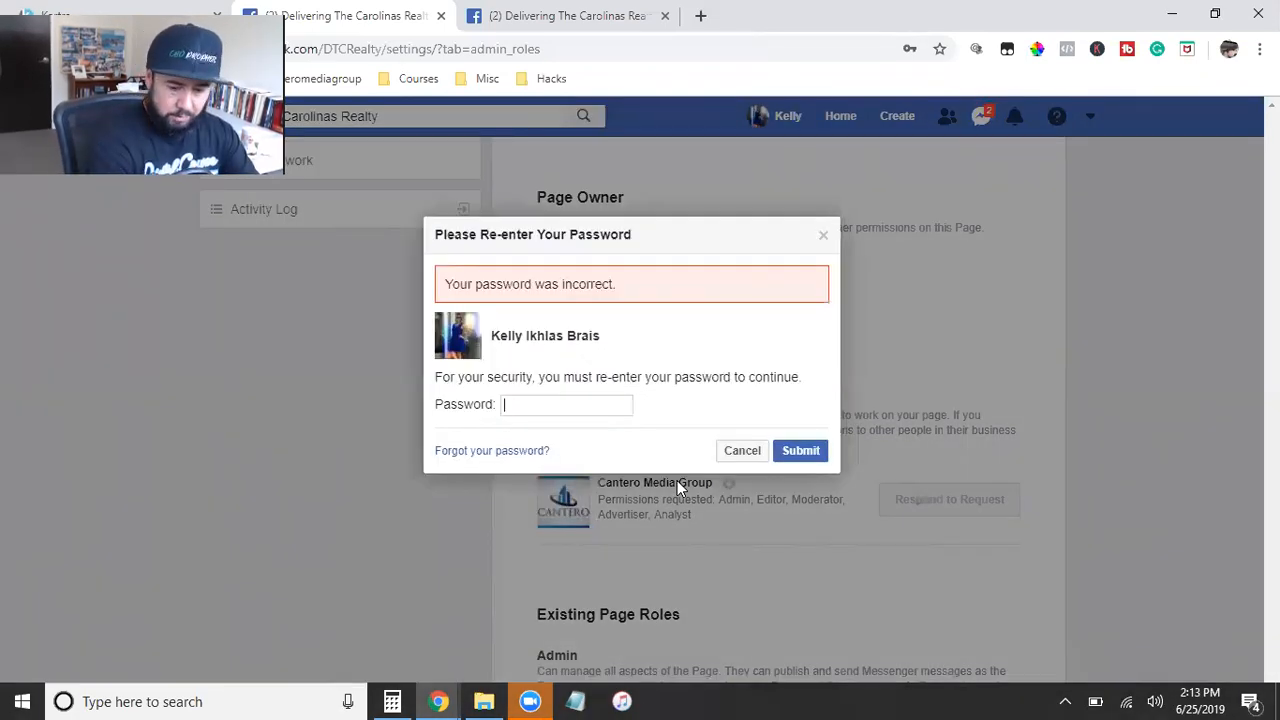
Step: Re-enter the account password and submit it to authorize Cantero Media Group's page access
type("***")
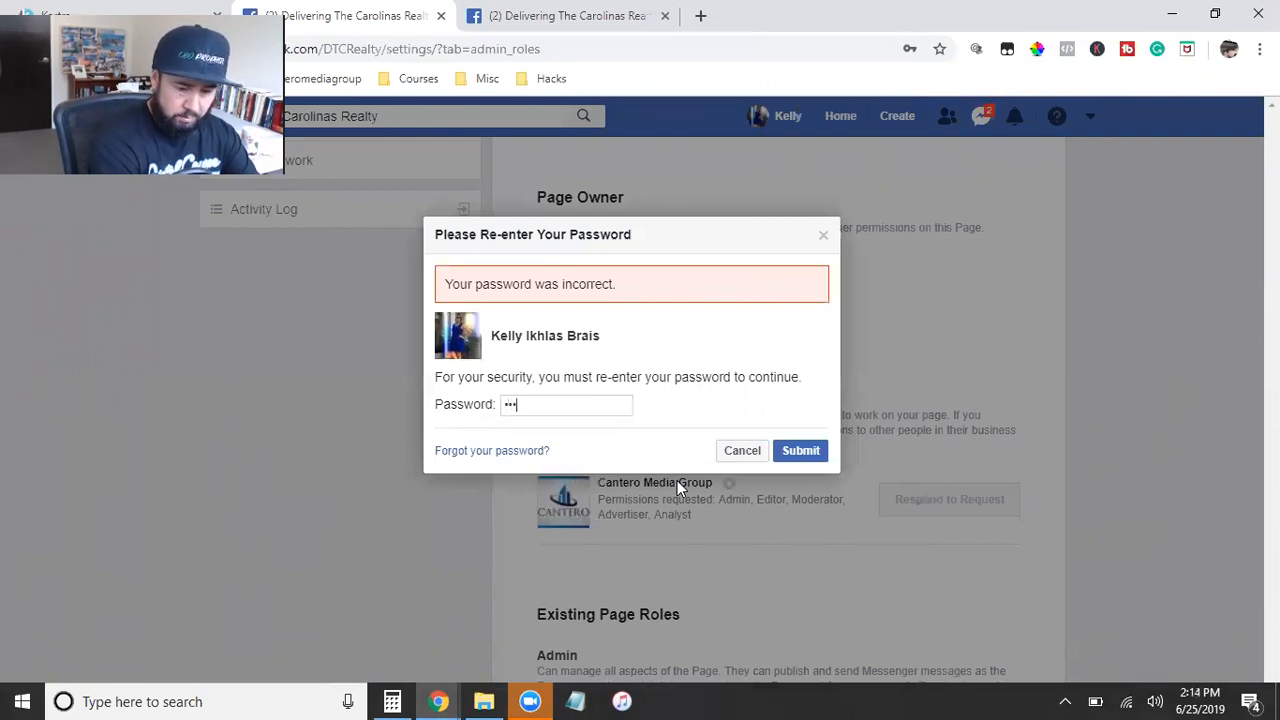
type("*")
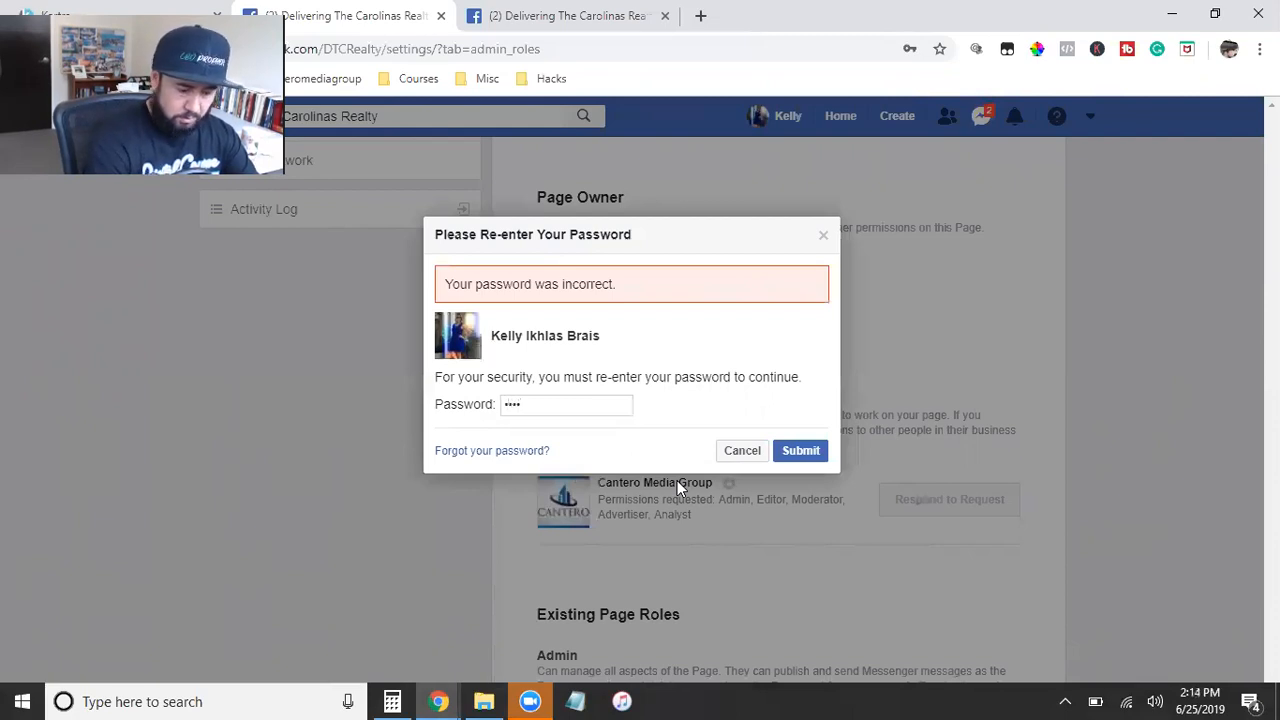
type("**")
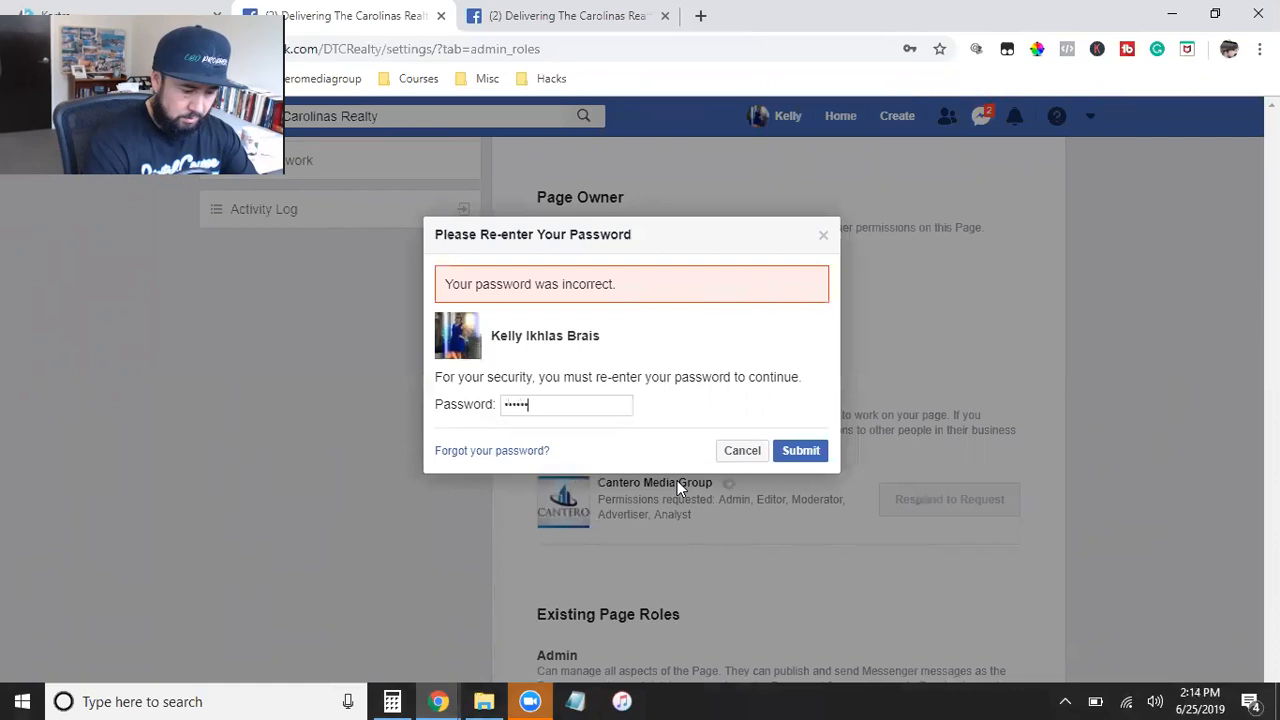
type("**")
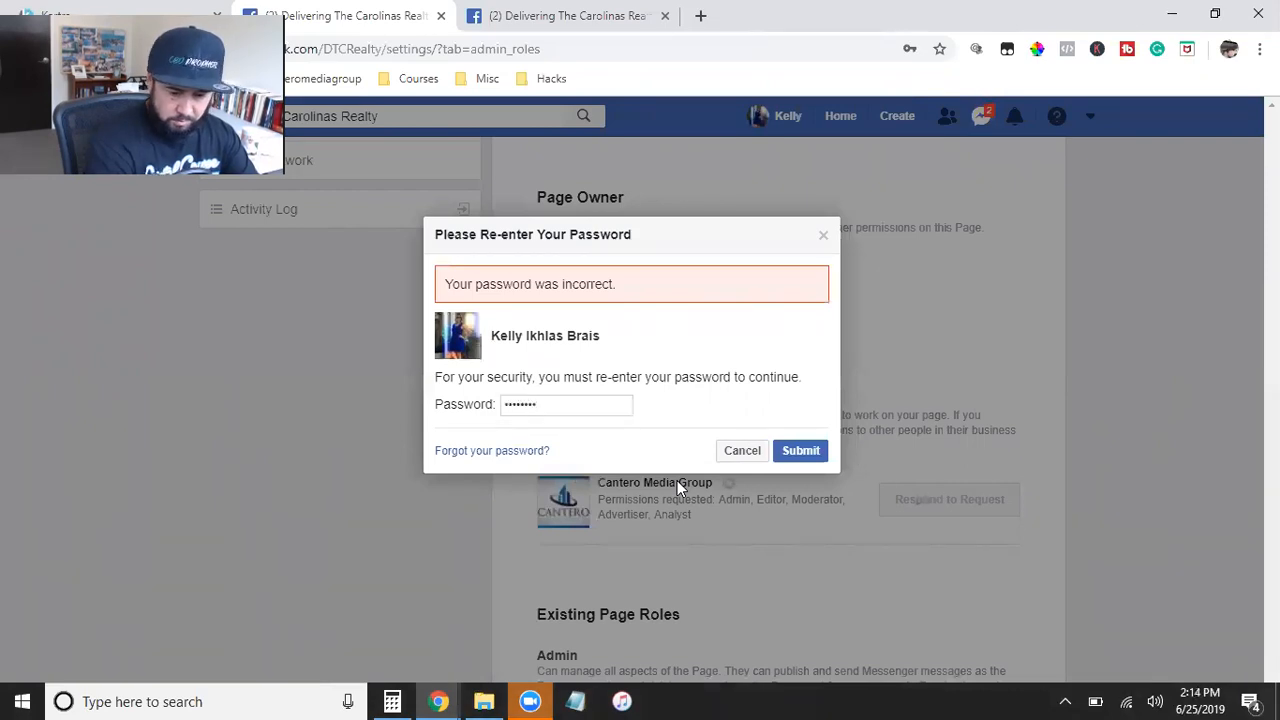
type("**")
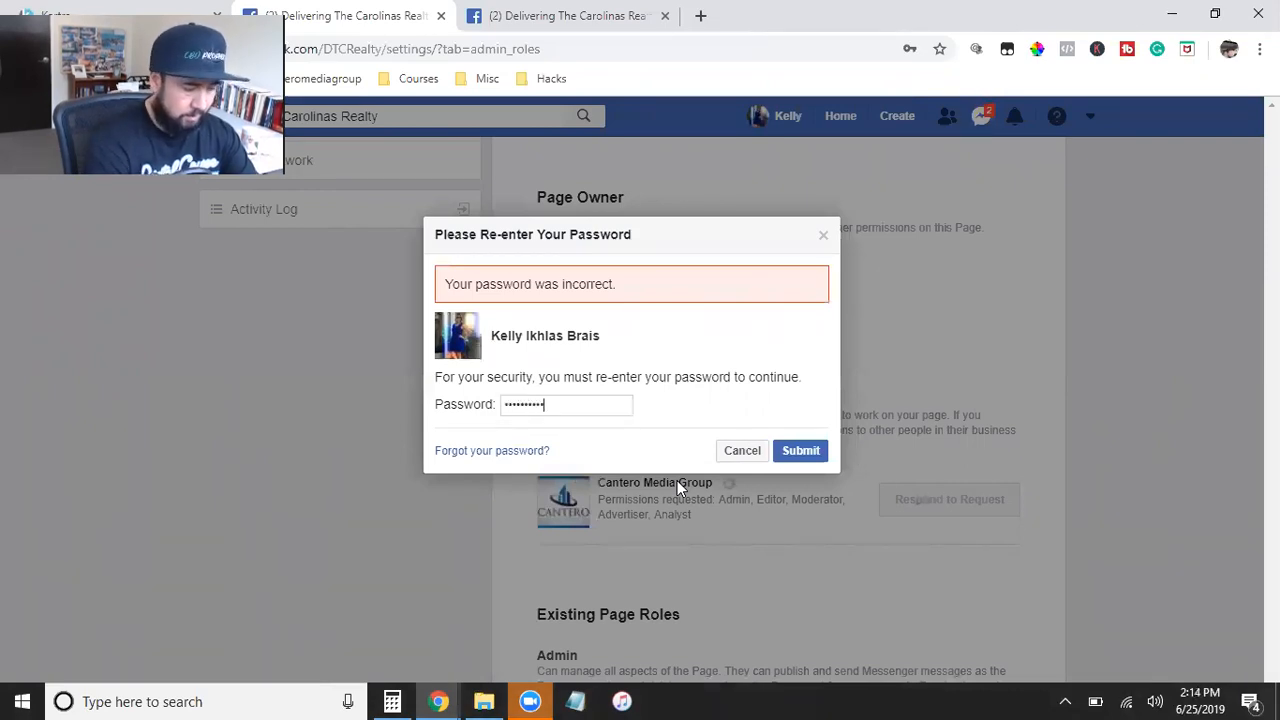
key("Return")
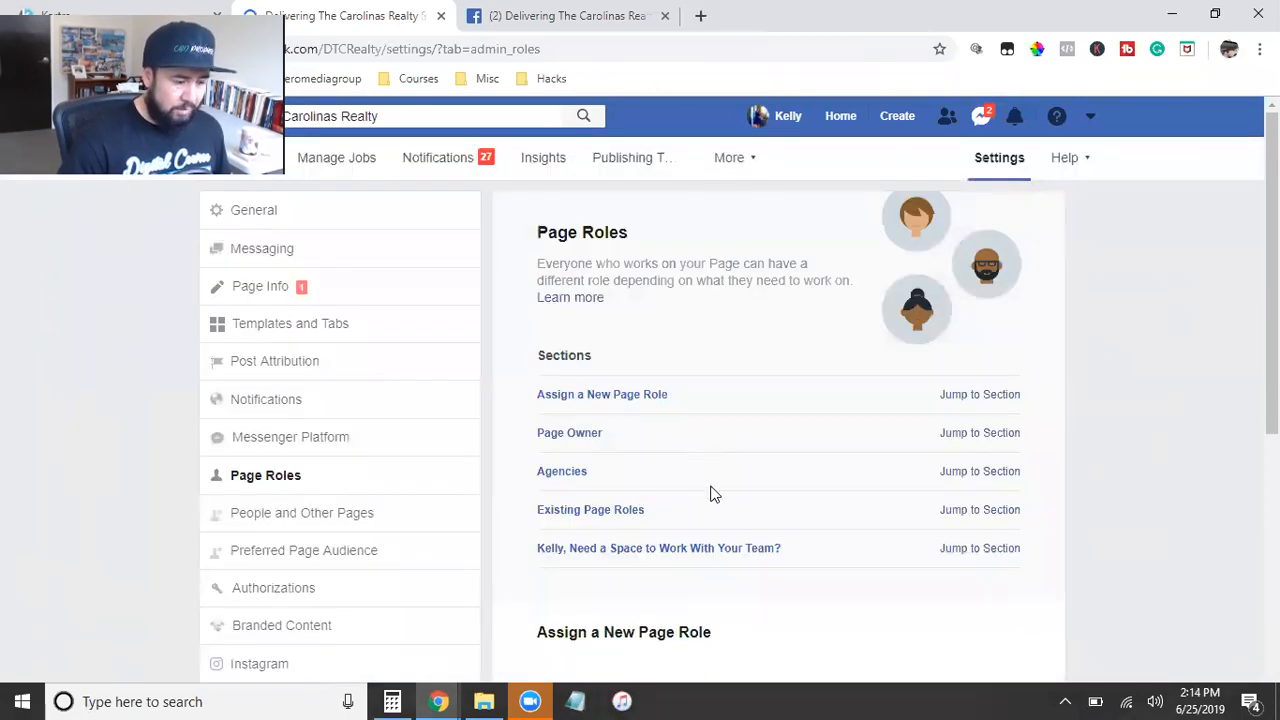
Step: Check the Agencies section in the page's Page Roles settings for Cantero Media Group's shared permissions
scroll(706, 480, "down", 4)
scroll(711, 491, "down", 2)
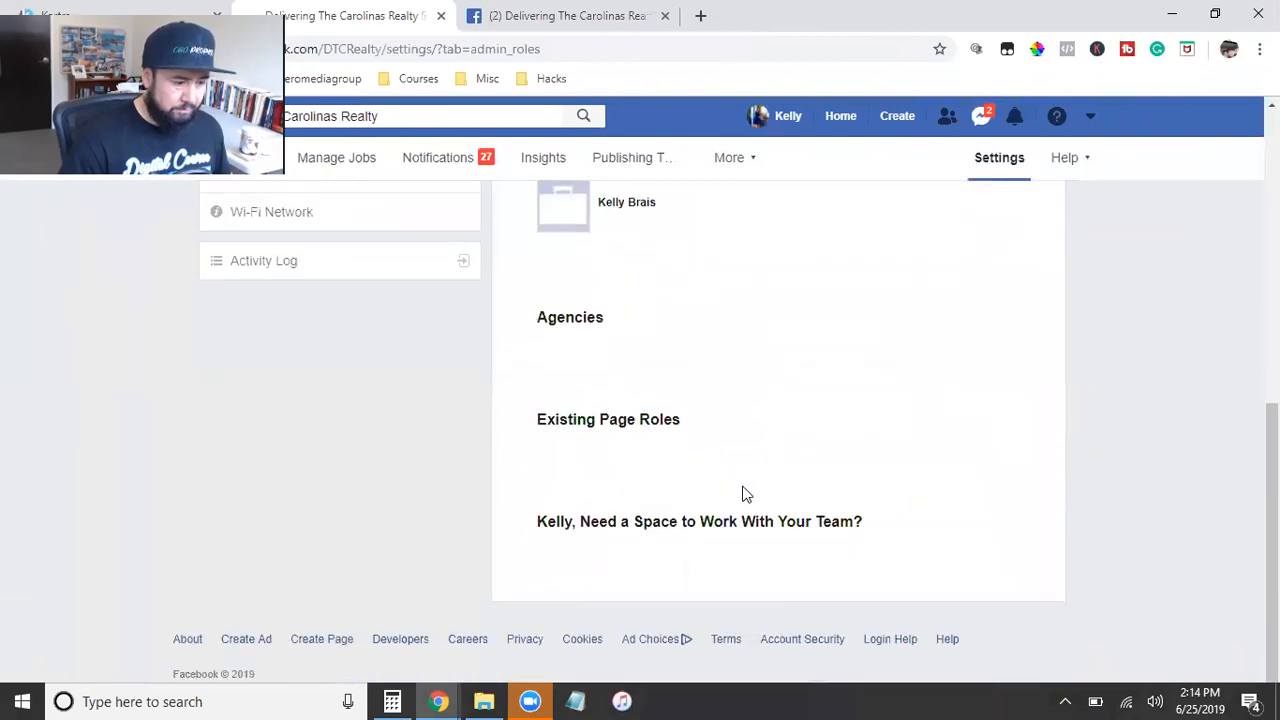
scroll(743, 494, "up", 3)
scroll(743, 494, "down", 1)
scroll(743, 491, "down", 1)
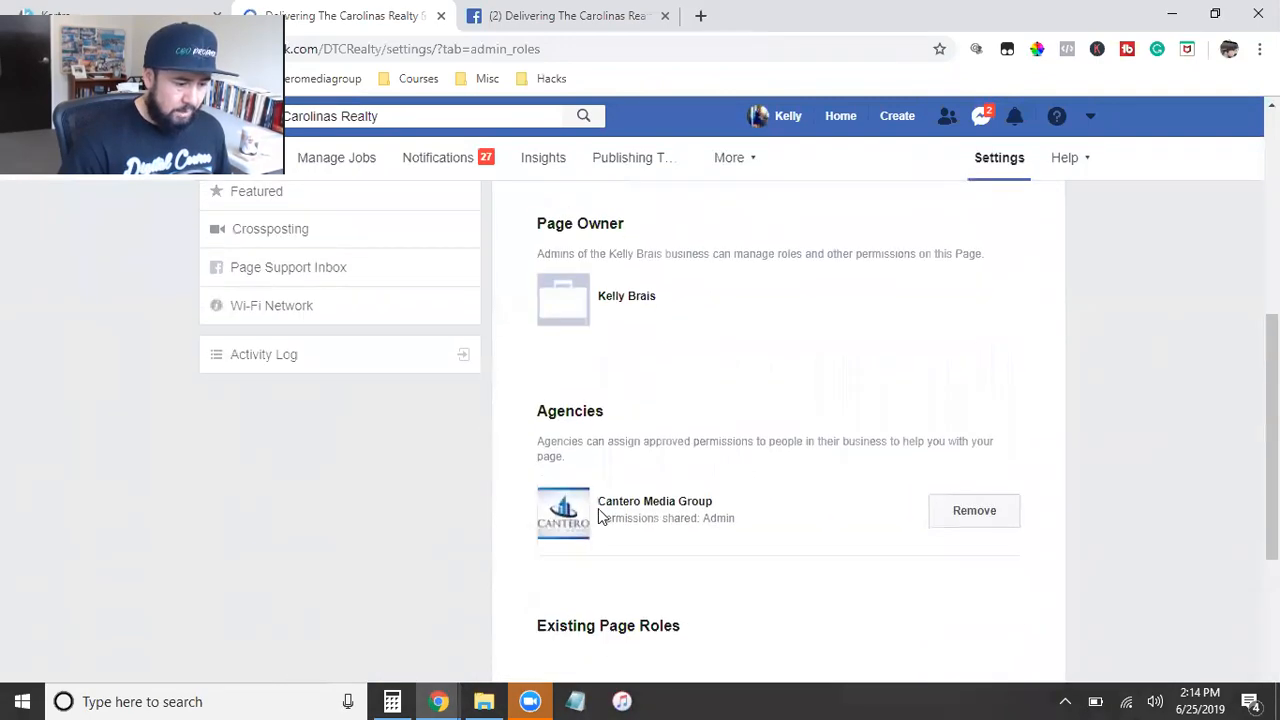
scroll(666, 563, "up", 1)
scroll(666, 552, "down", 1)
scroll(666, 552, "down", 1)
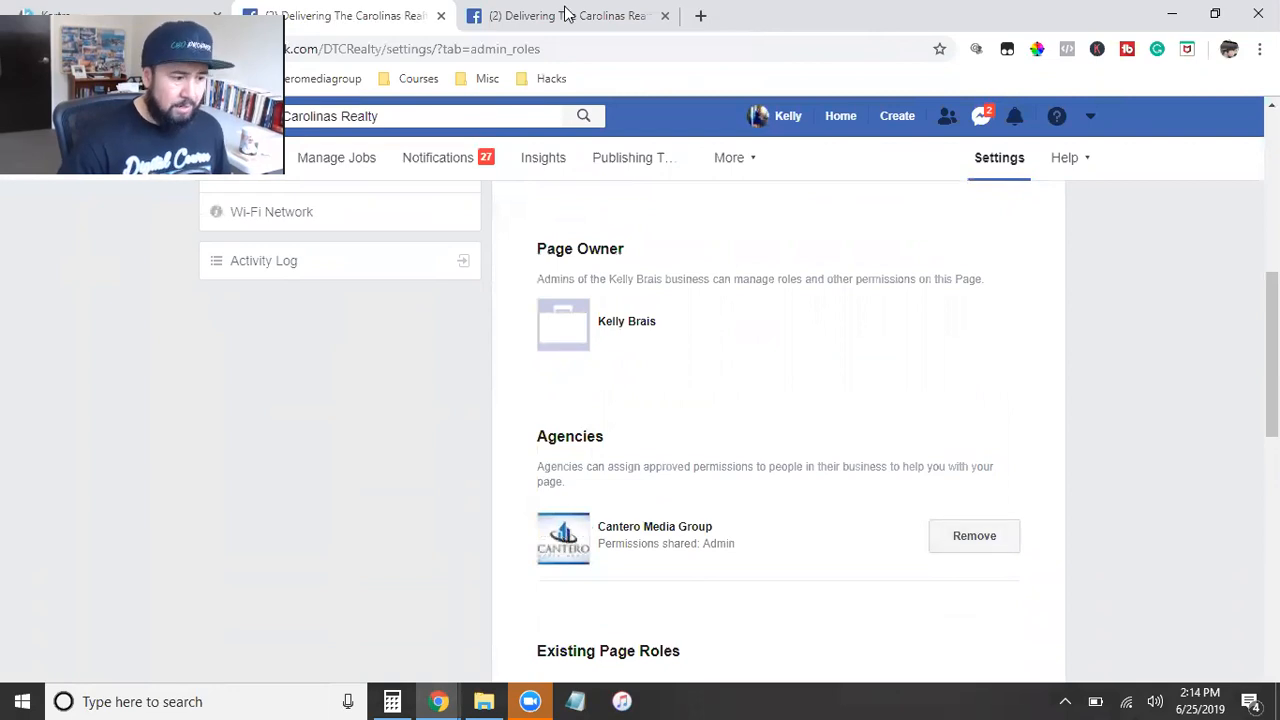
left_click(540, 16)
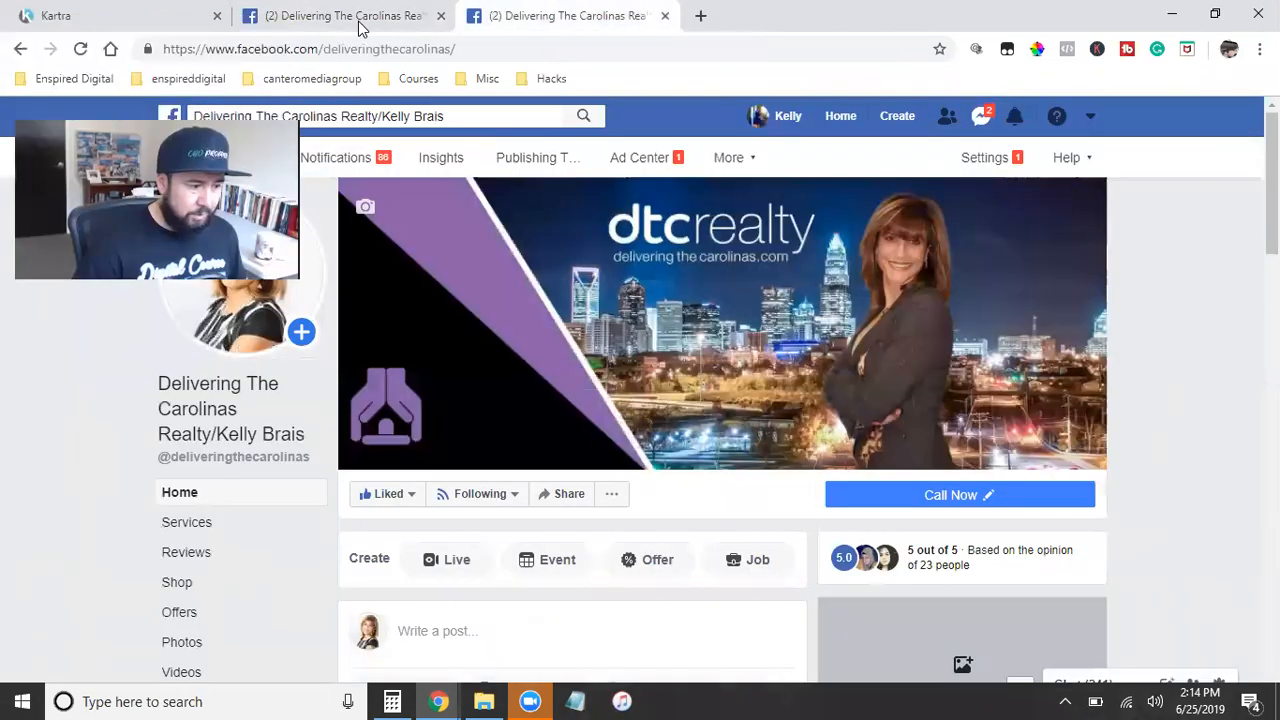
left_click(357, 48)
right_click(357, 48)
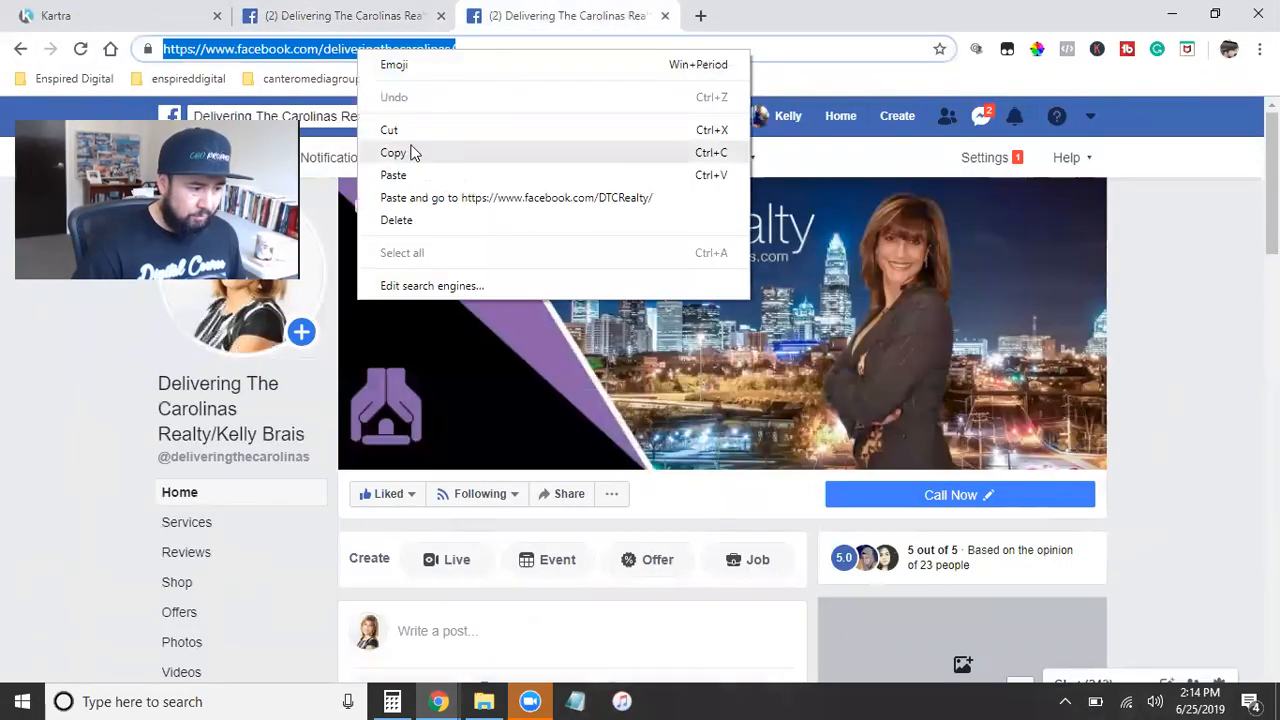
left_click(410, 152)
Step: Switch to the agency's Business Settings window, dismiss the request confirmation, reload, and highlight the permissions given for Delivering The Carolinas Realty
mouse_move(421, 697)
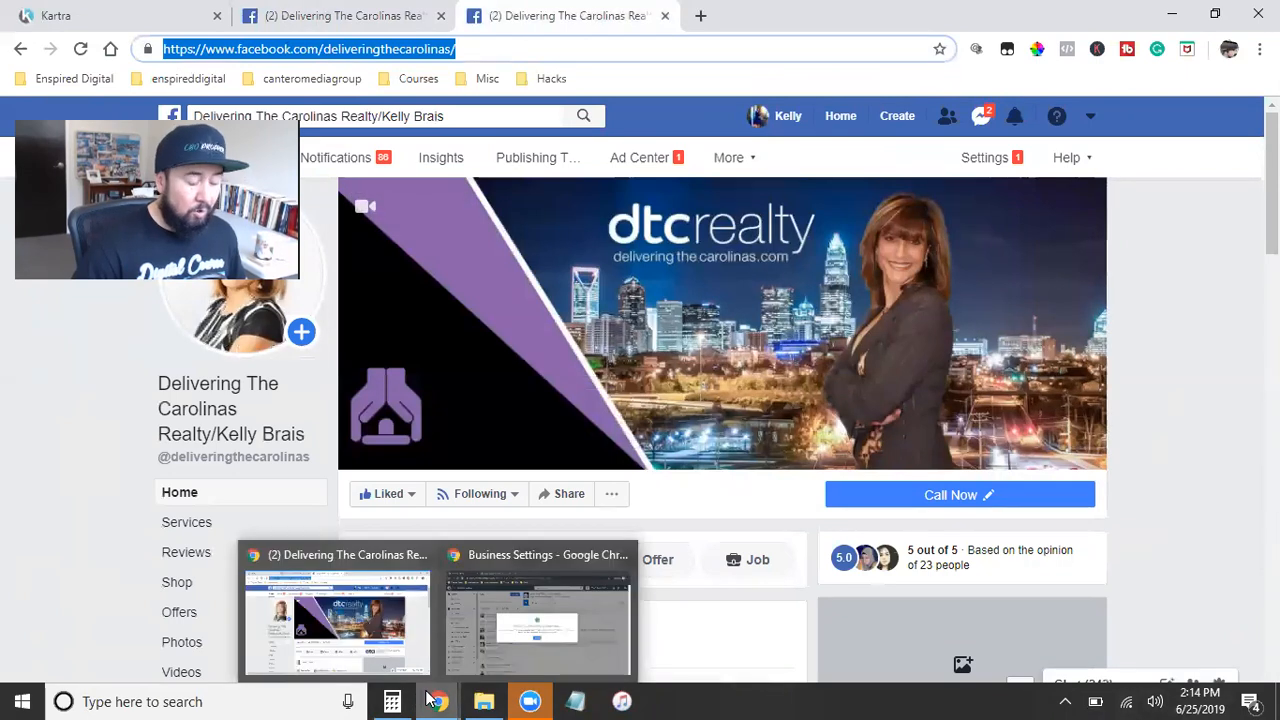
left_click(510, 638)
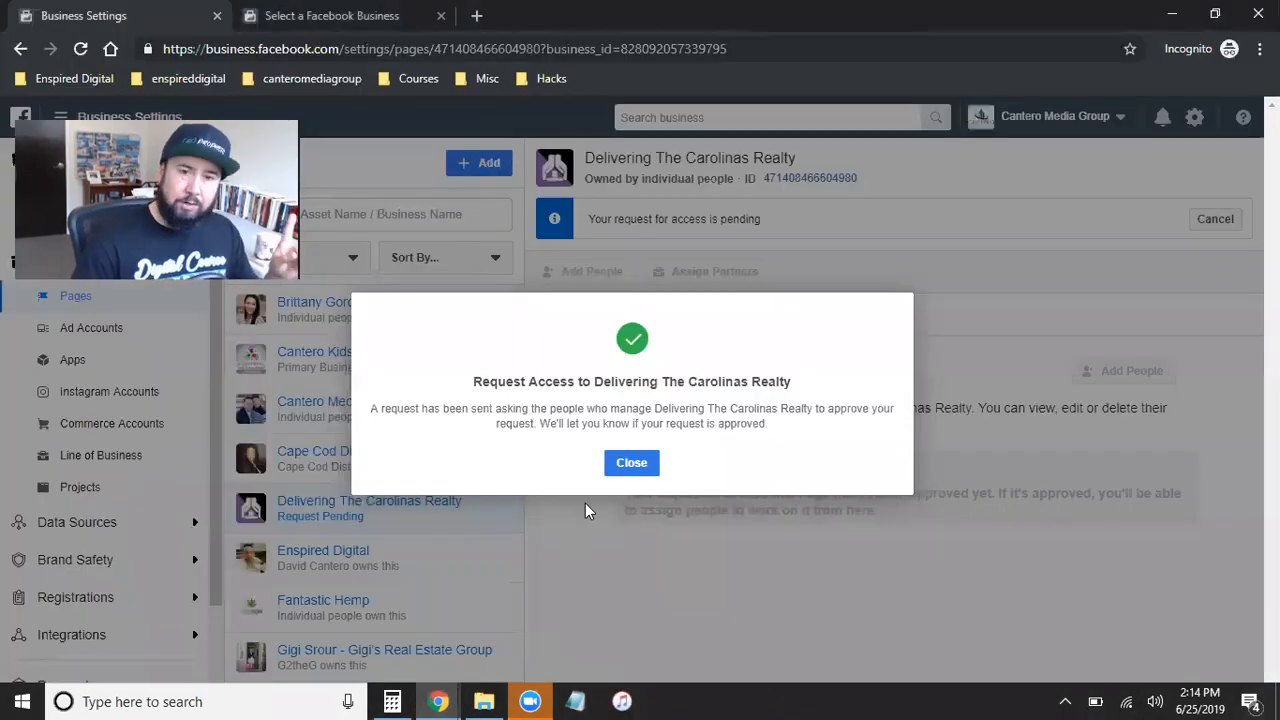
left_click(622, 462)
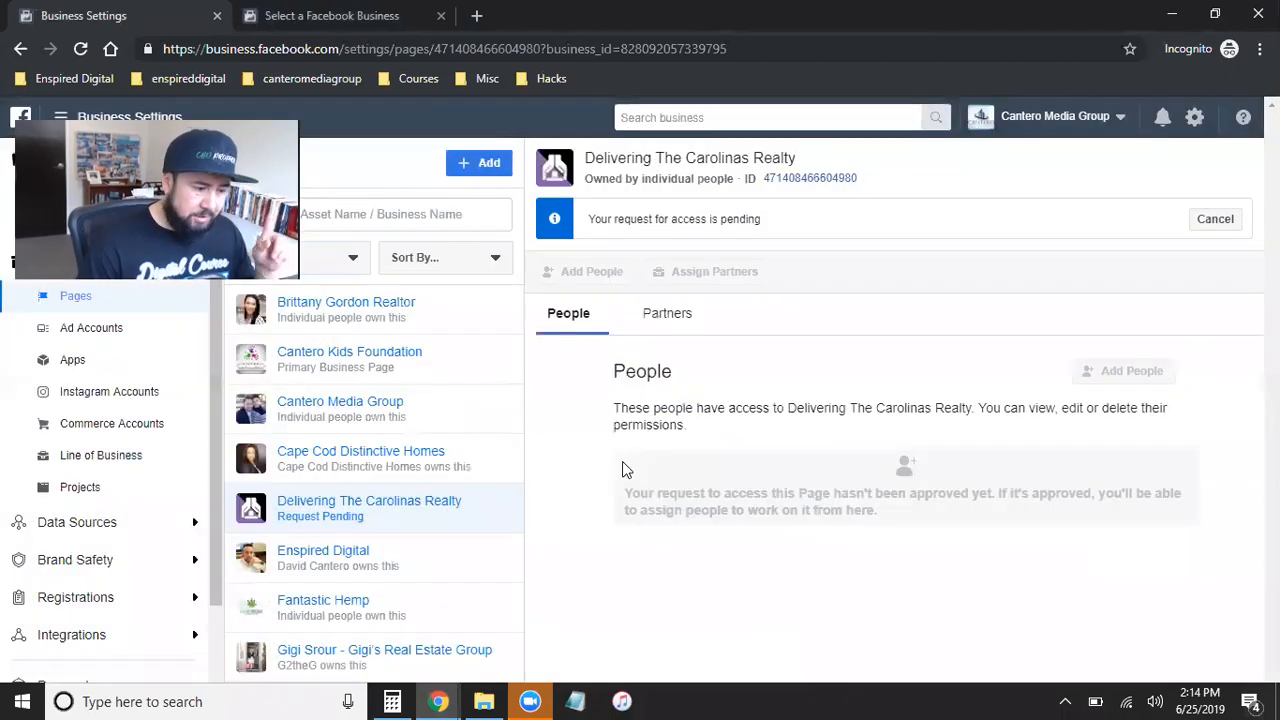
left_click(79, 50)
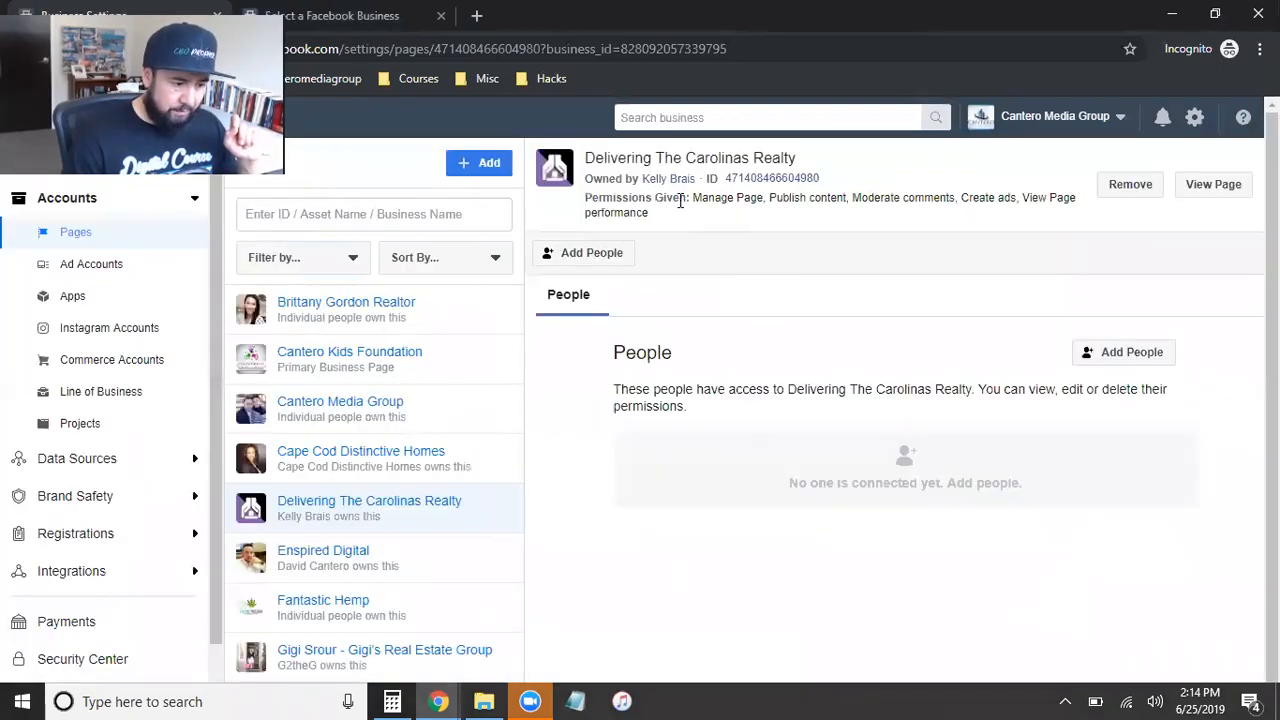
triple_click(658, 193)
left_click(800, 220)
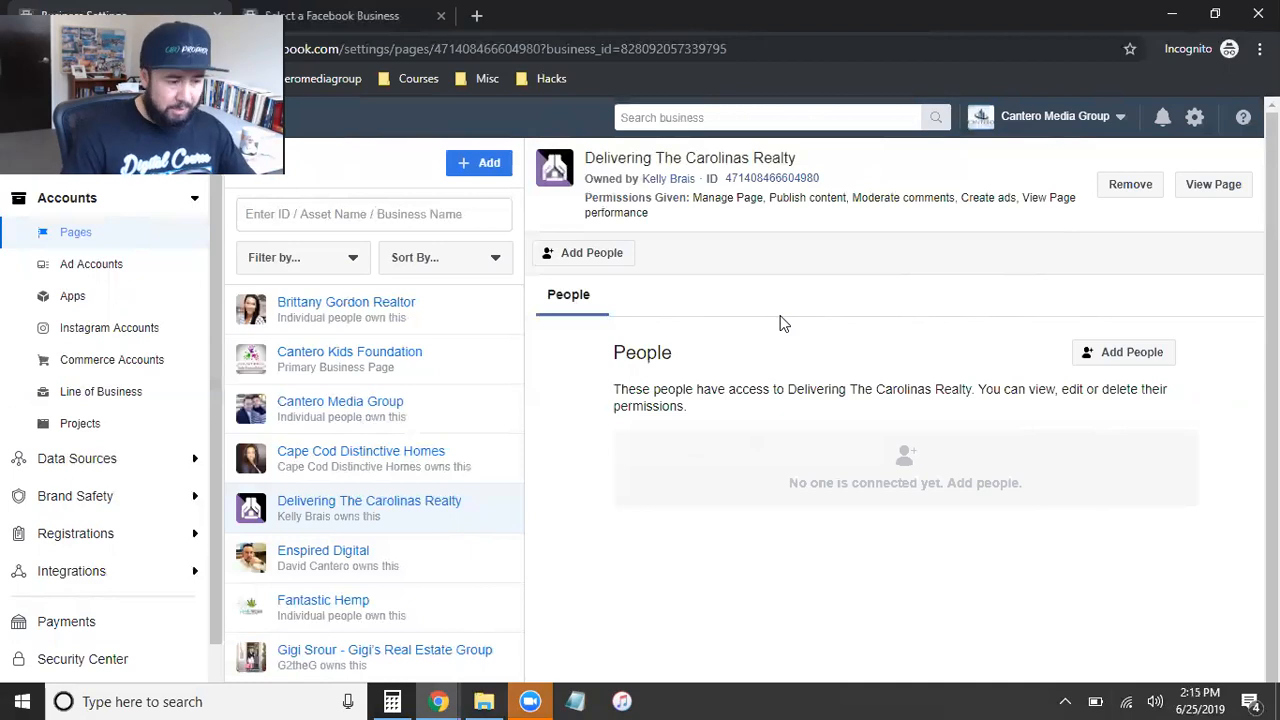
Step: Add the agency's listed person to Delivering The Carolinas Realty with Manage Page admin access
left_click(1121, 362)
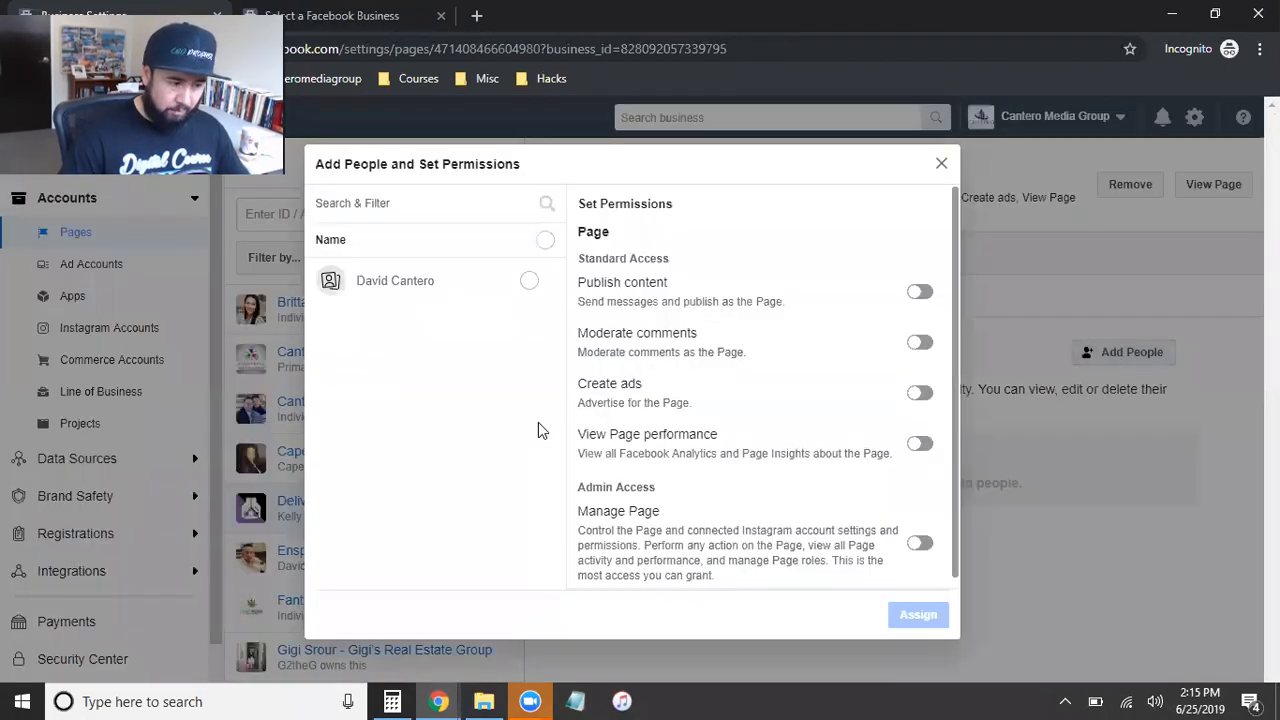
left_click(529, 286)
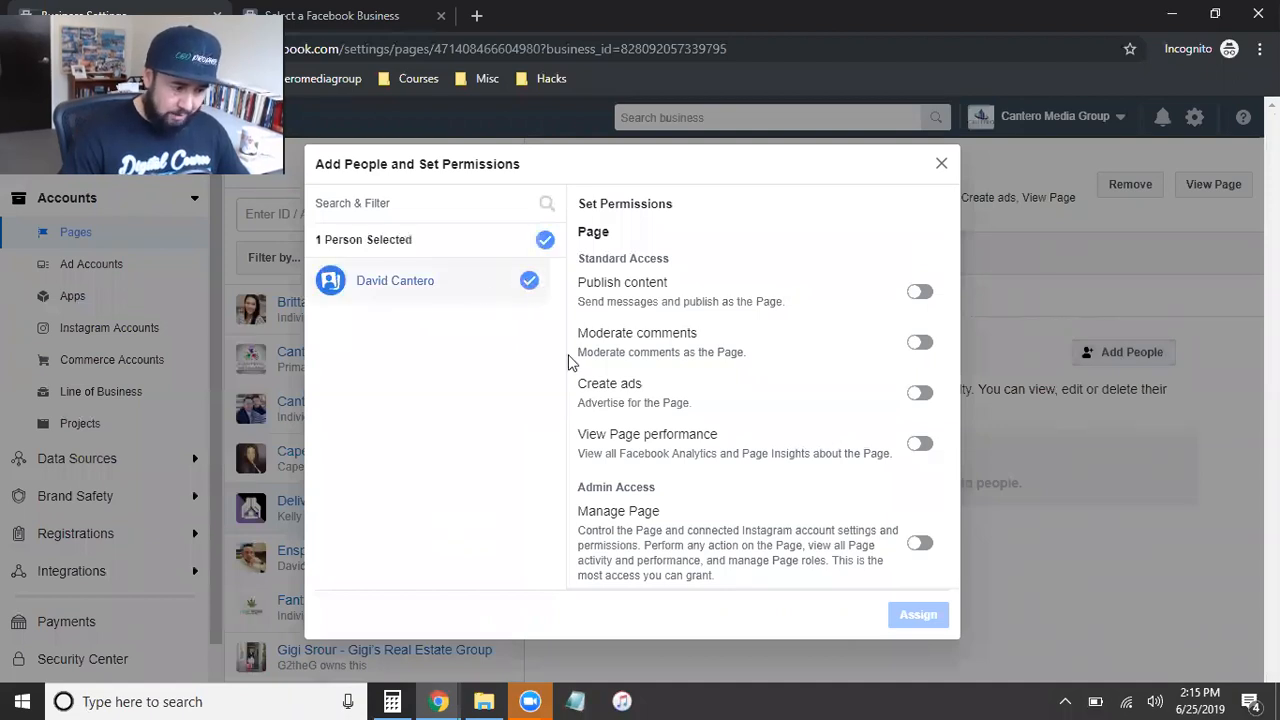
left_click(919, 545)
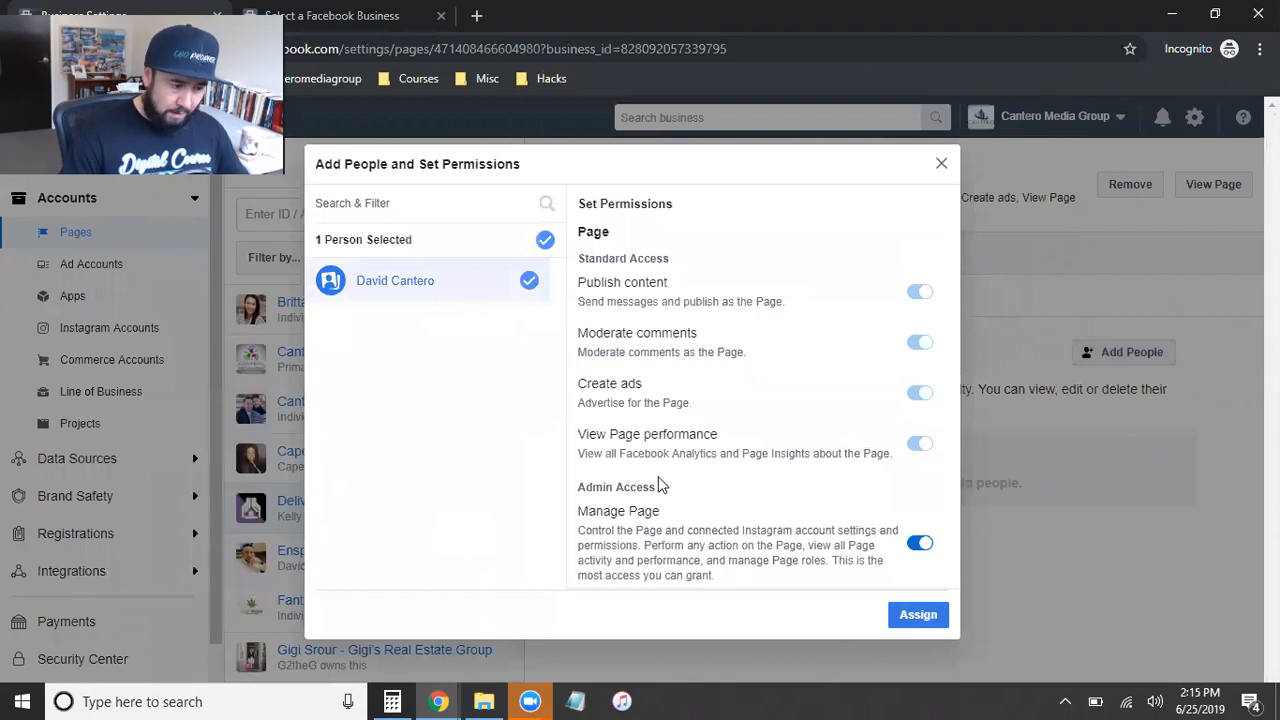
left_click(913, 624)
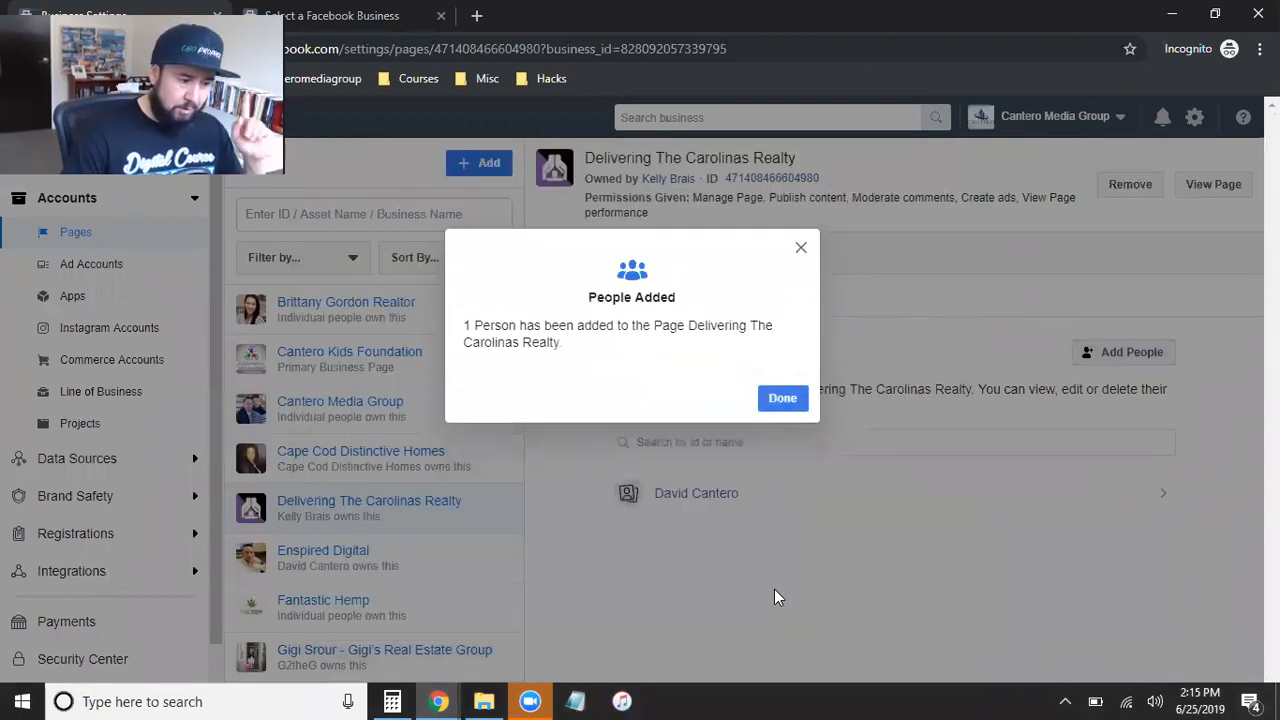
left_click(780, 398)
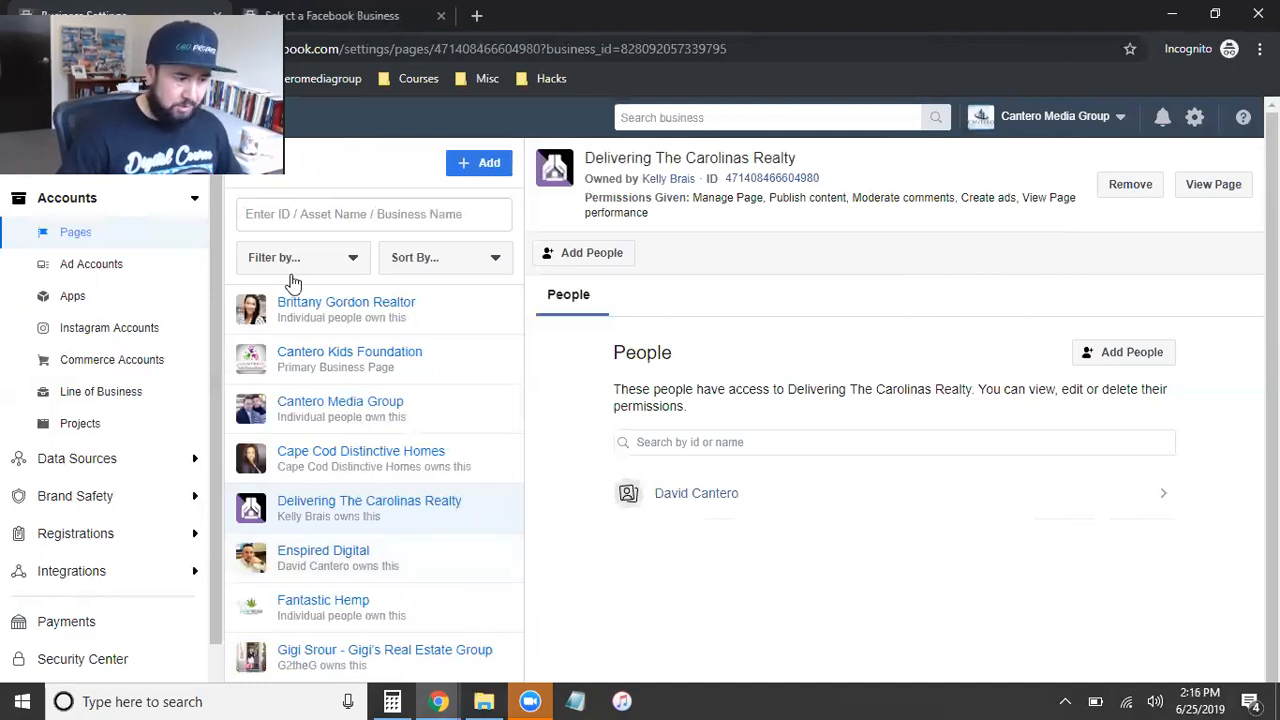
left_click(470, 163)
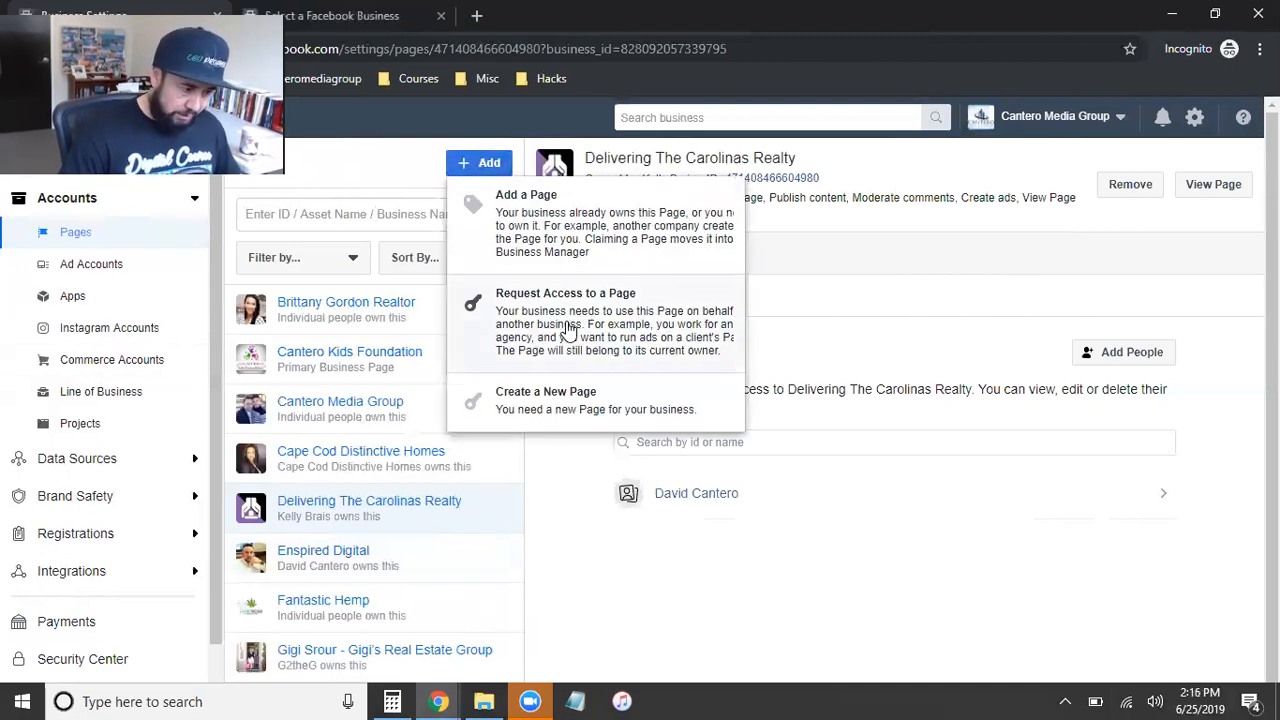
left_click(567, 330)
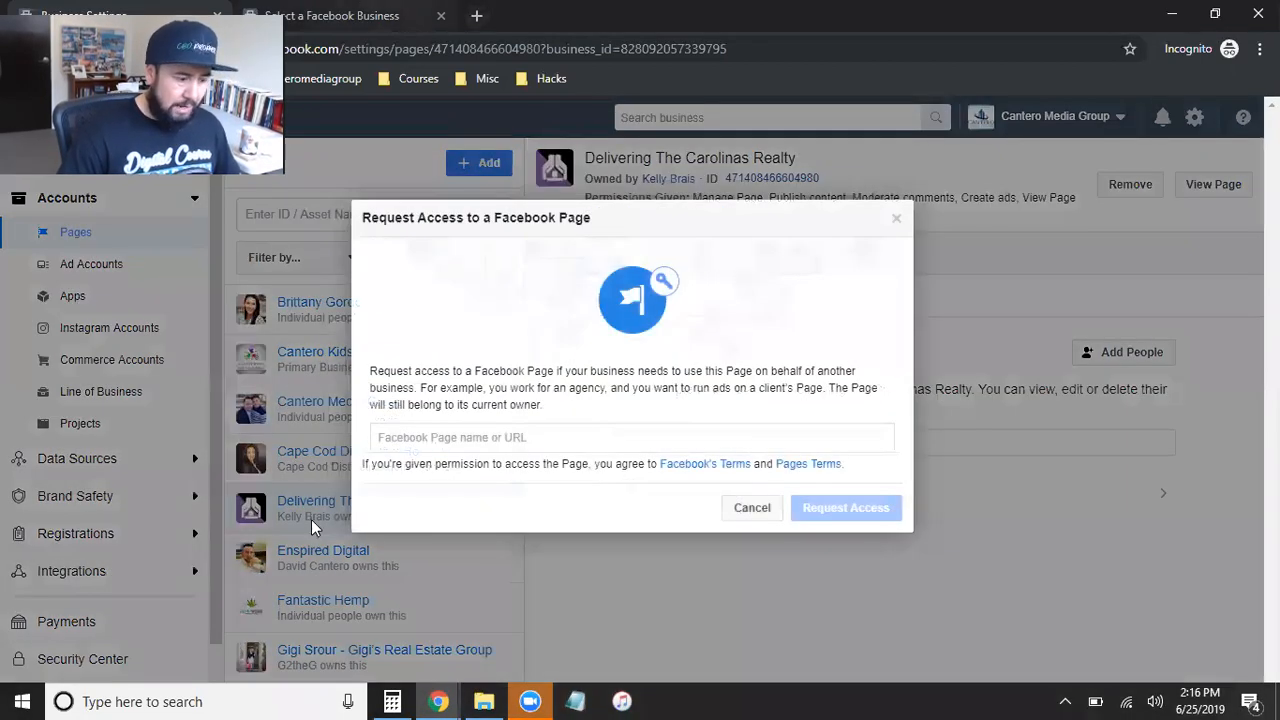
mouse_move(438, 701)
left_click(332, 605)
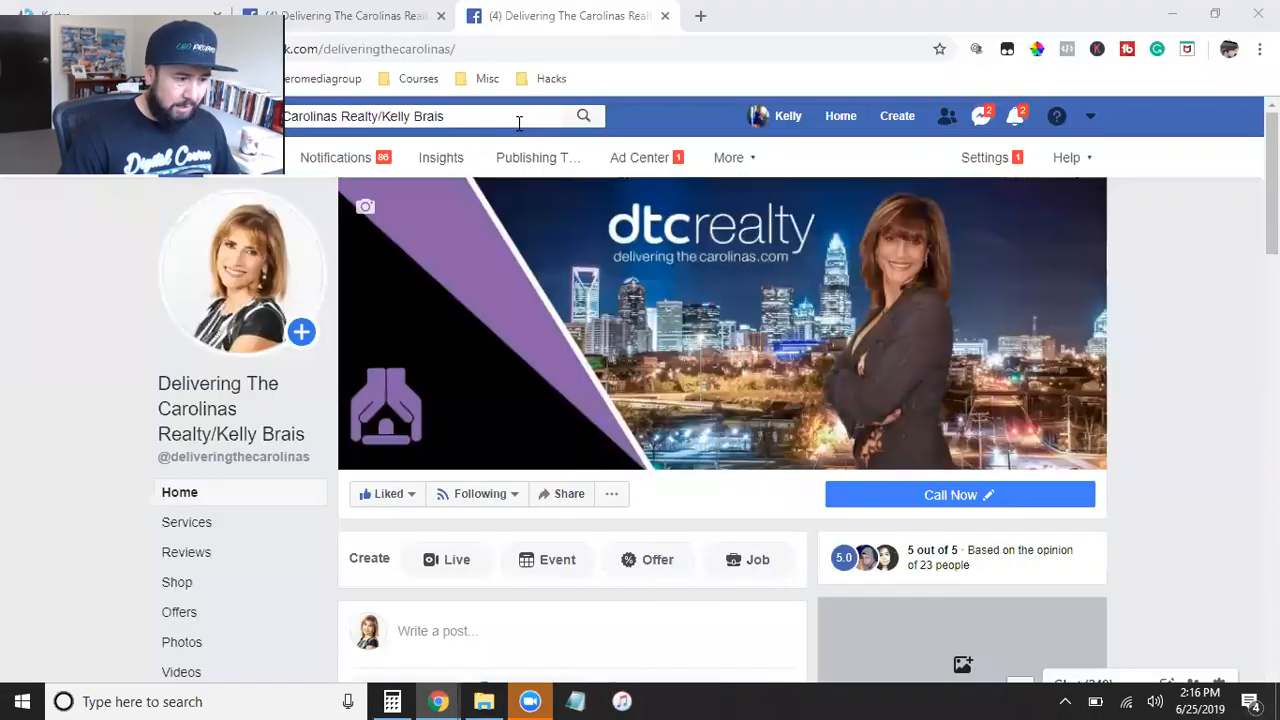
left_click(387, 52)
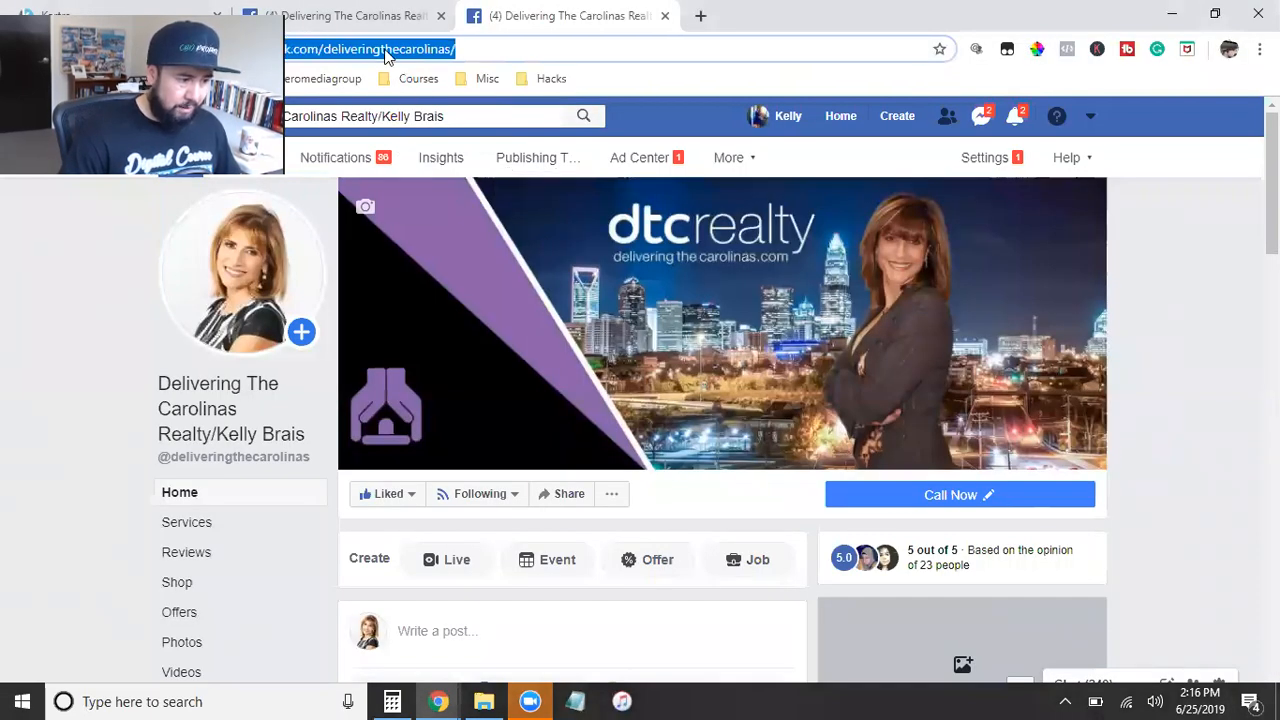
right_click(387, 53)
left_click(452, 157)
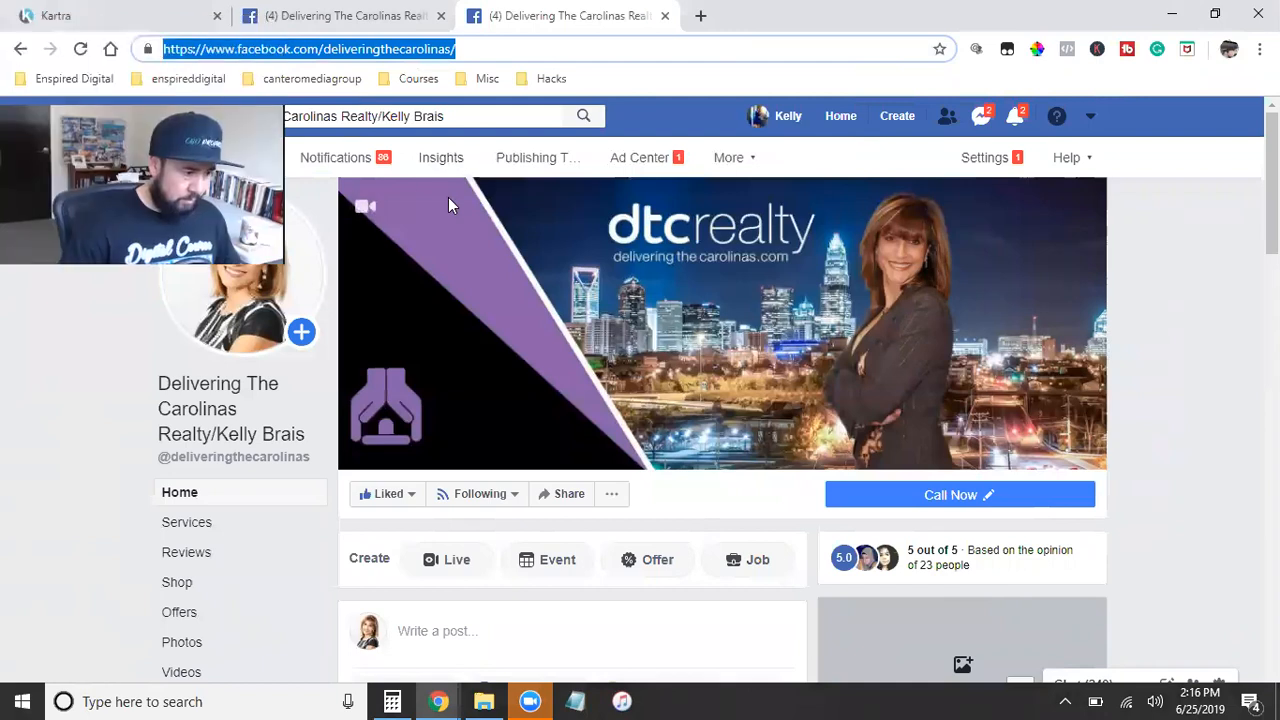
key("ctrl+shift+Tab")
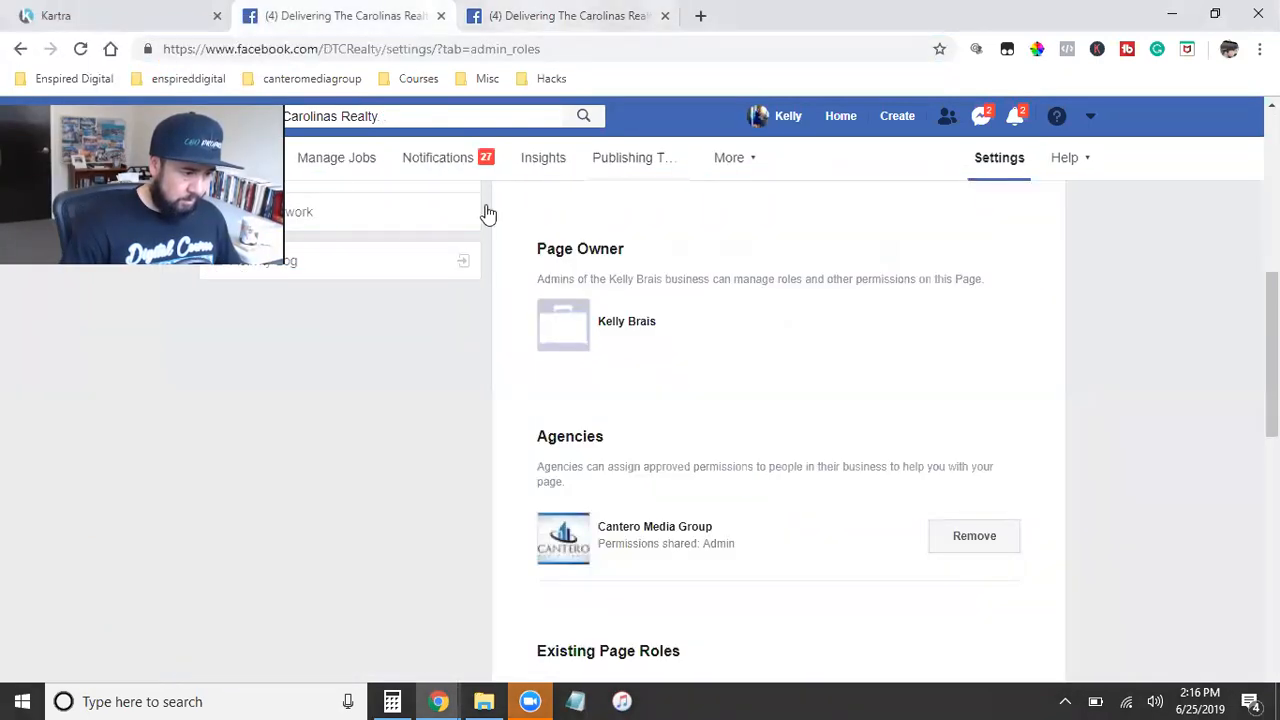
left_click(510, 8)
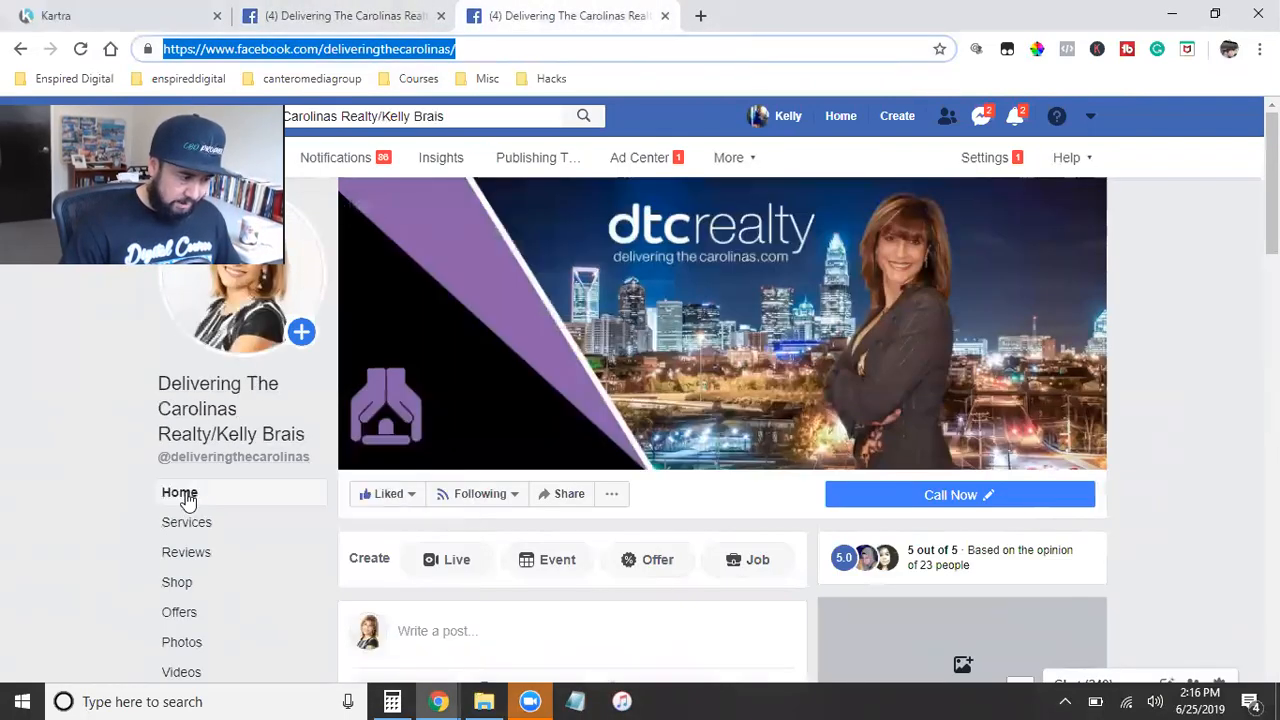
Step: Enter the copied page URL in the agency's access request and select the matching client page
mouse_move(445, 700)
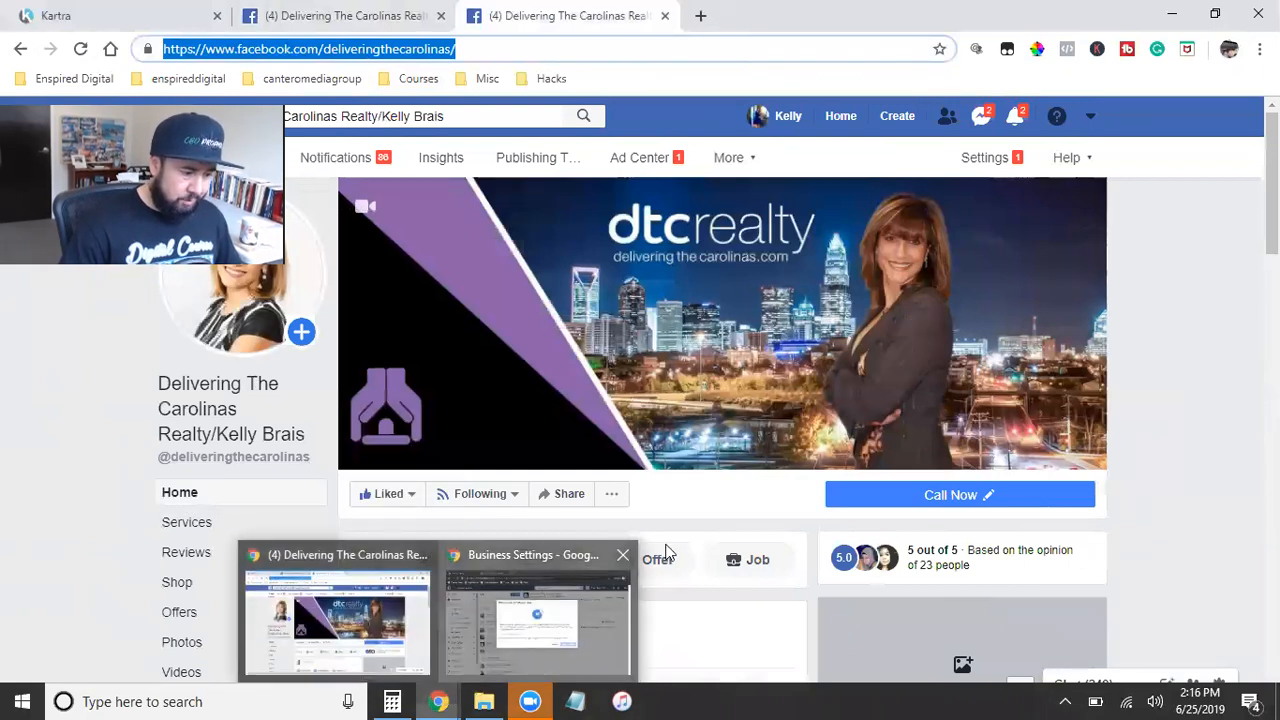
left_click(555, 632)
right_click(416, 437)
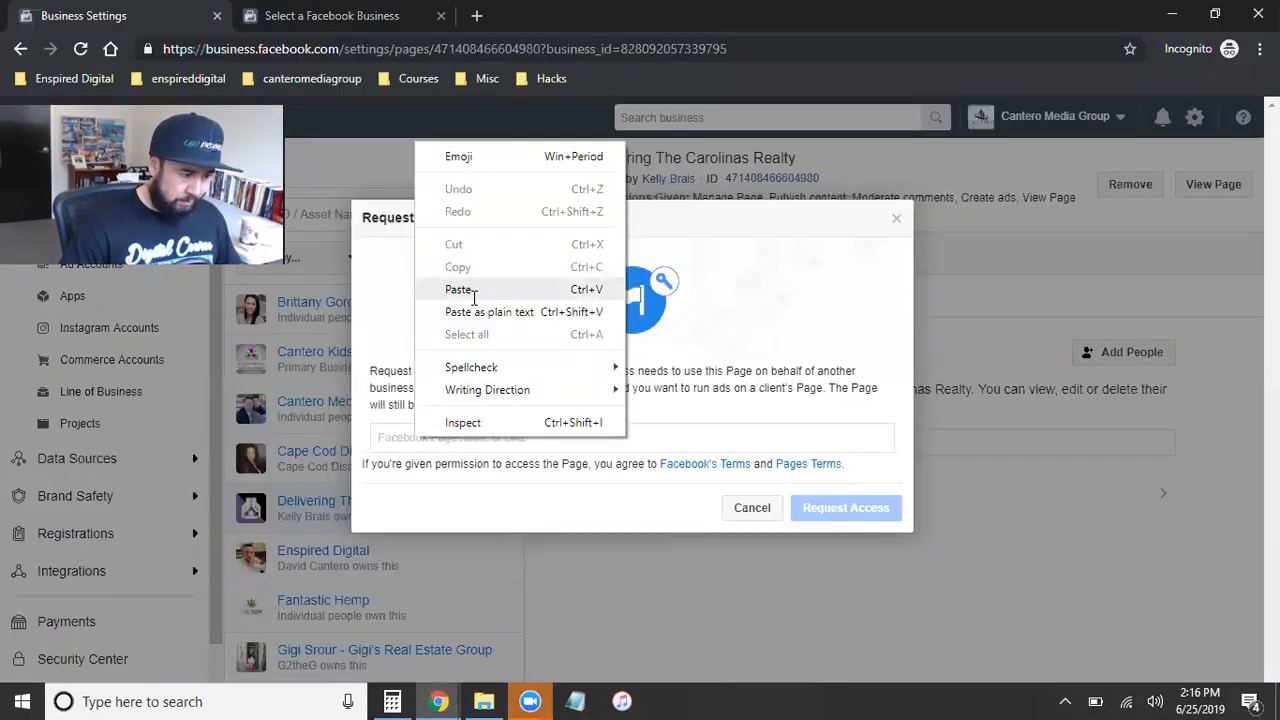
left_click(455, 289)
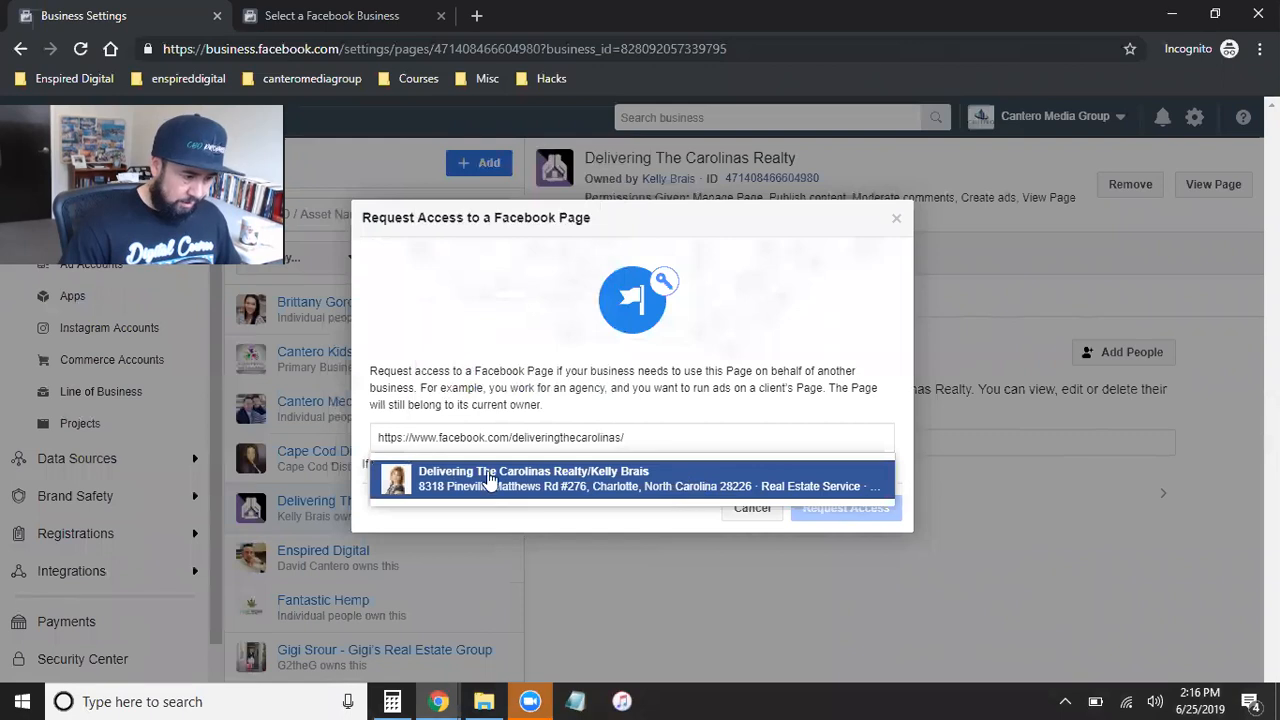
left_click(503, 476)
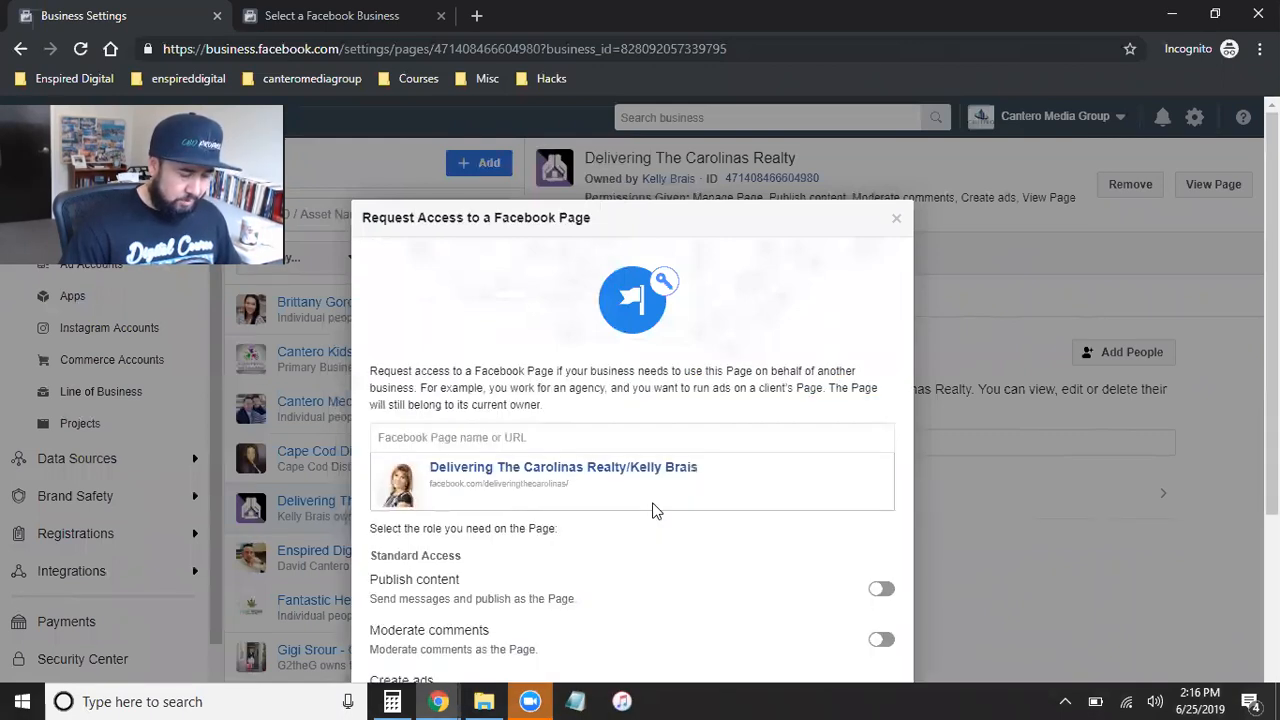
Step: Enable Manage Page under Admin Access for the selected page and submit the access request
scroll(655, 511, "down", 3)
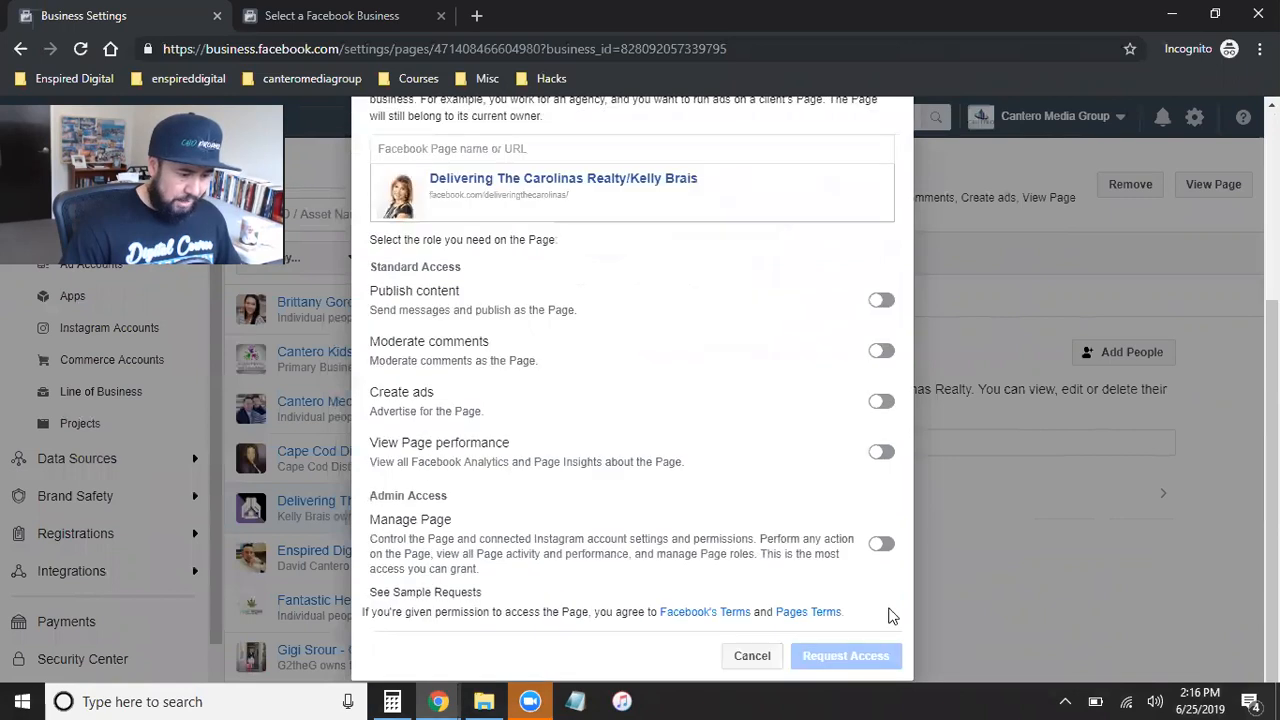
left_click(881, 545)
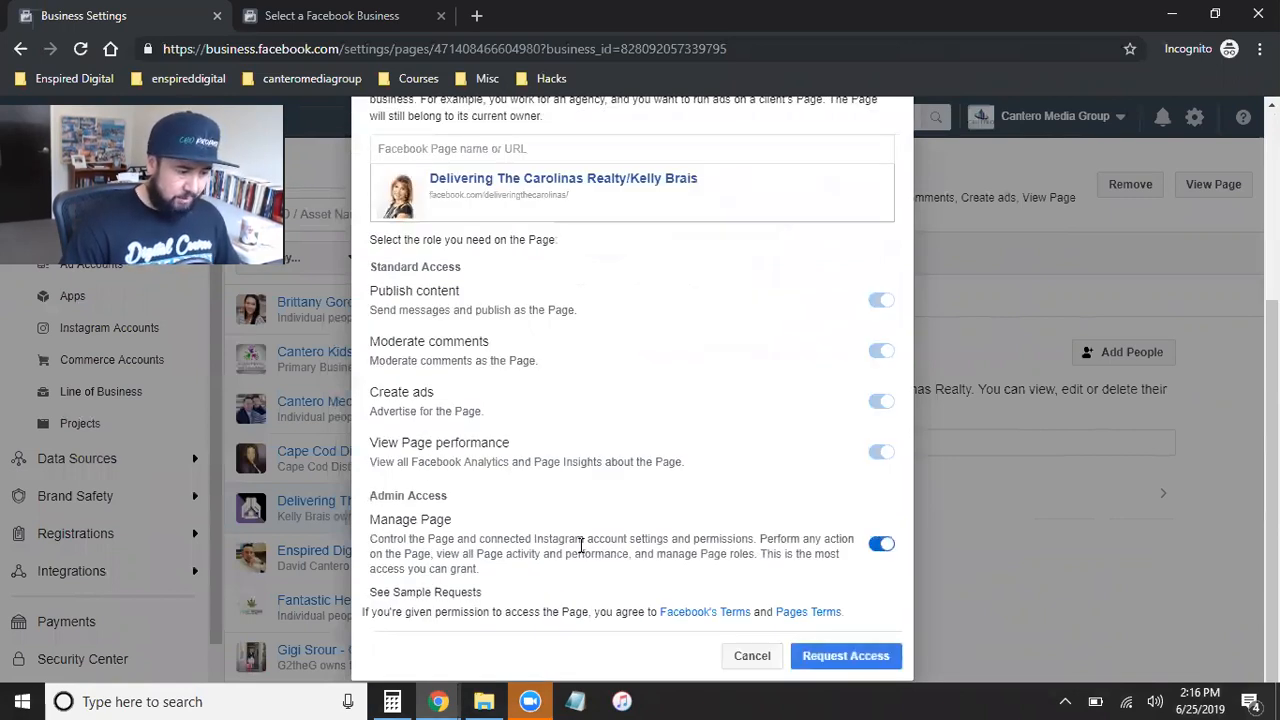
left_click(846, 657)
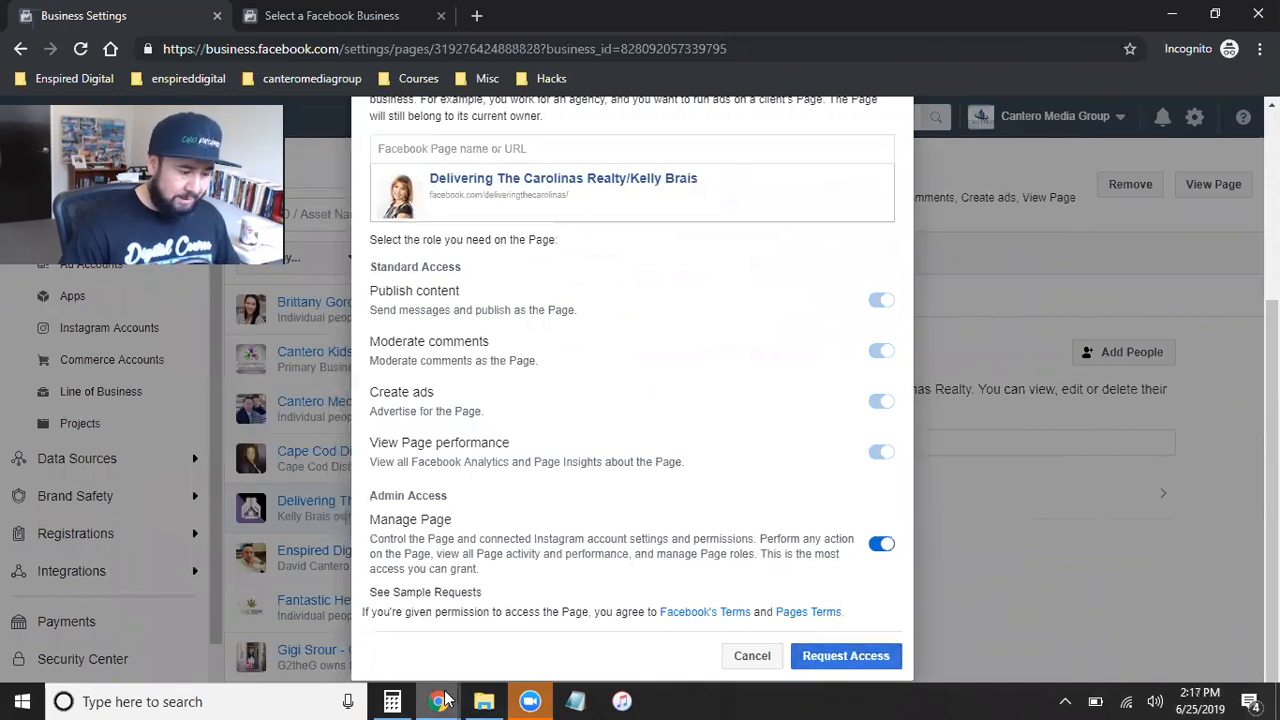
Step: Switch to the client's browser window and view the notification about Cantero Media Group's access request
mouse_move(440, 701)
left_click(355, 640)
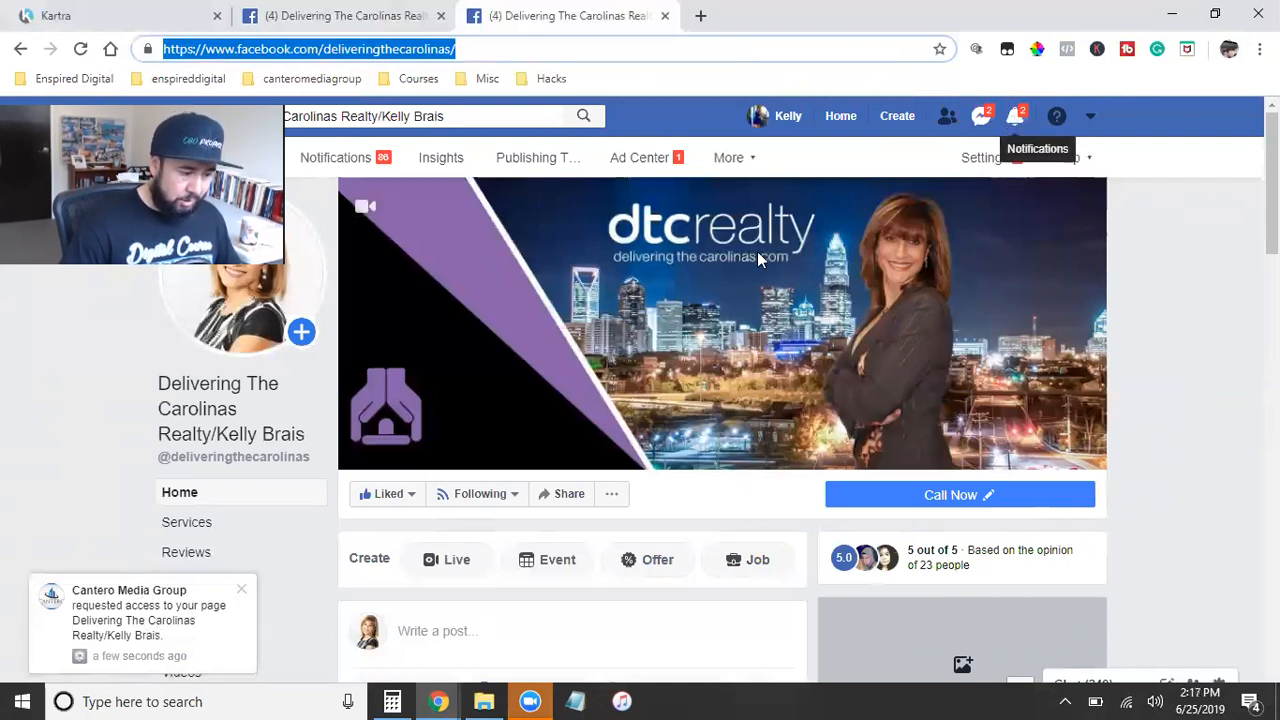
left_click(1016, 117)
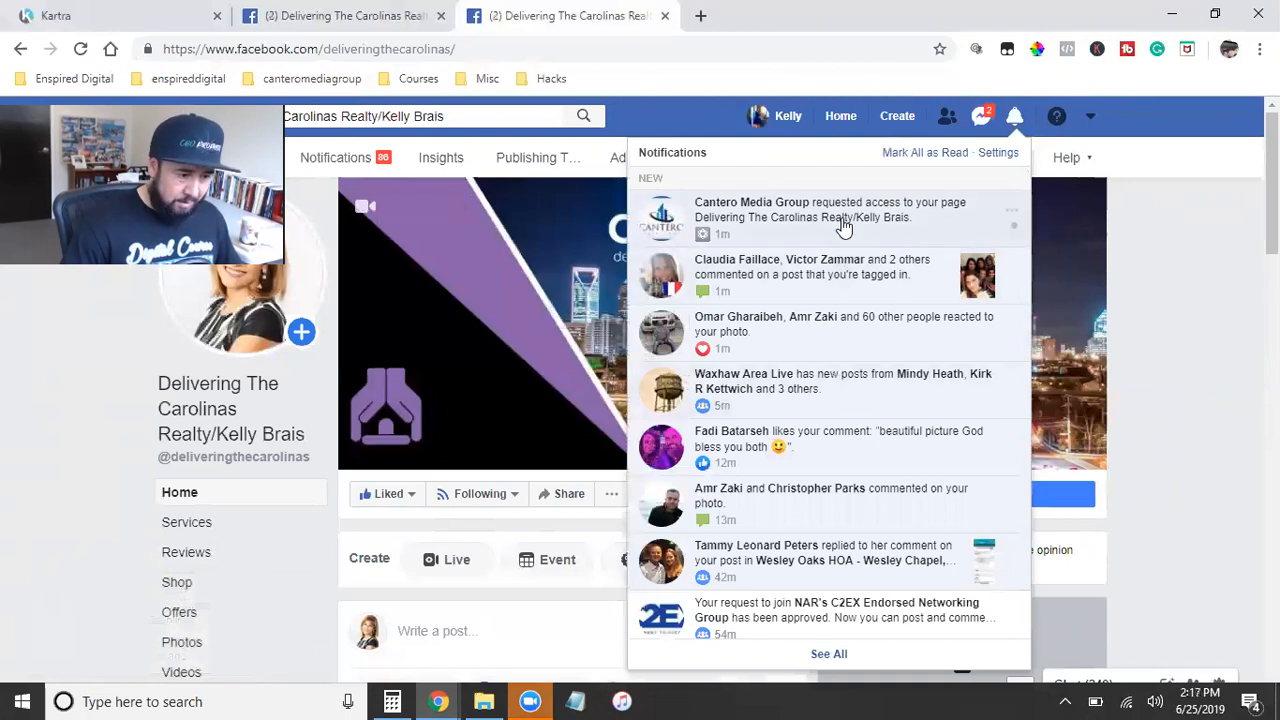
left_click(1149, 297)
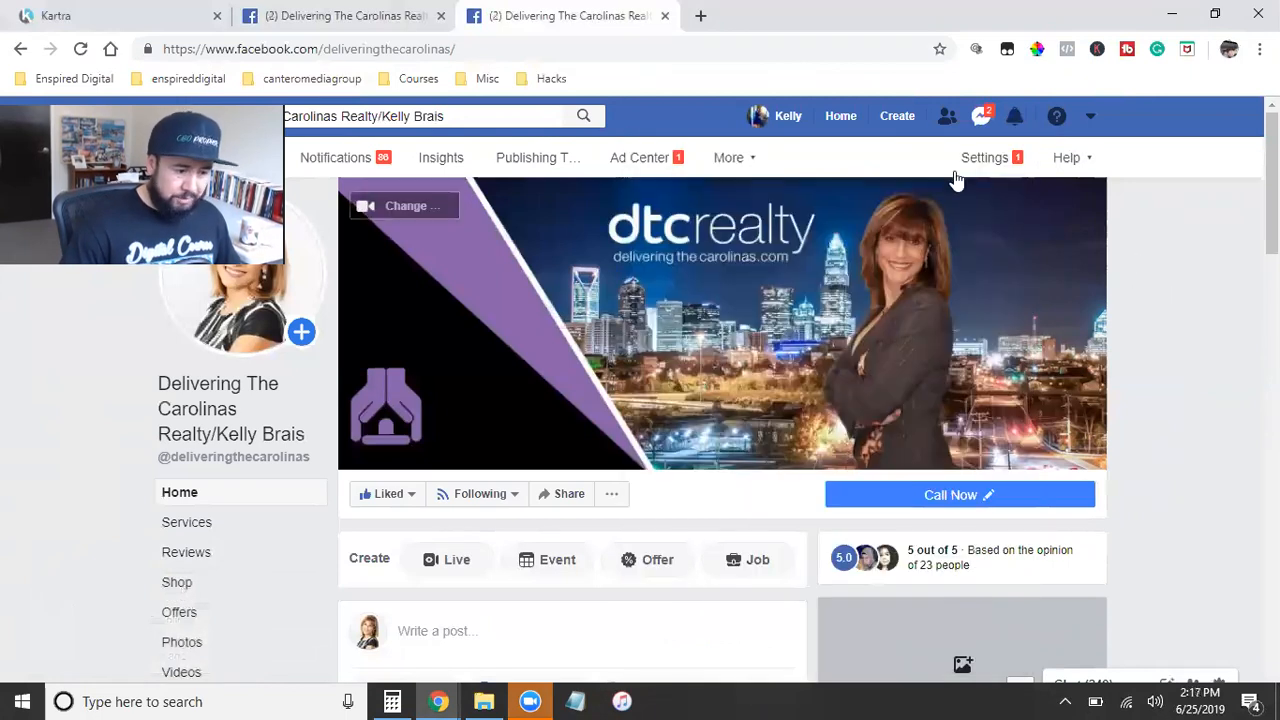
Step: Open the Page Roles settings of the client's page and respond to Cantero Media Group's pending partner request
left_click(988, 159)
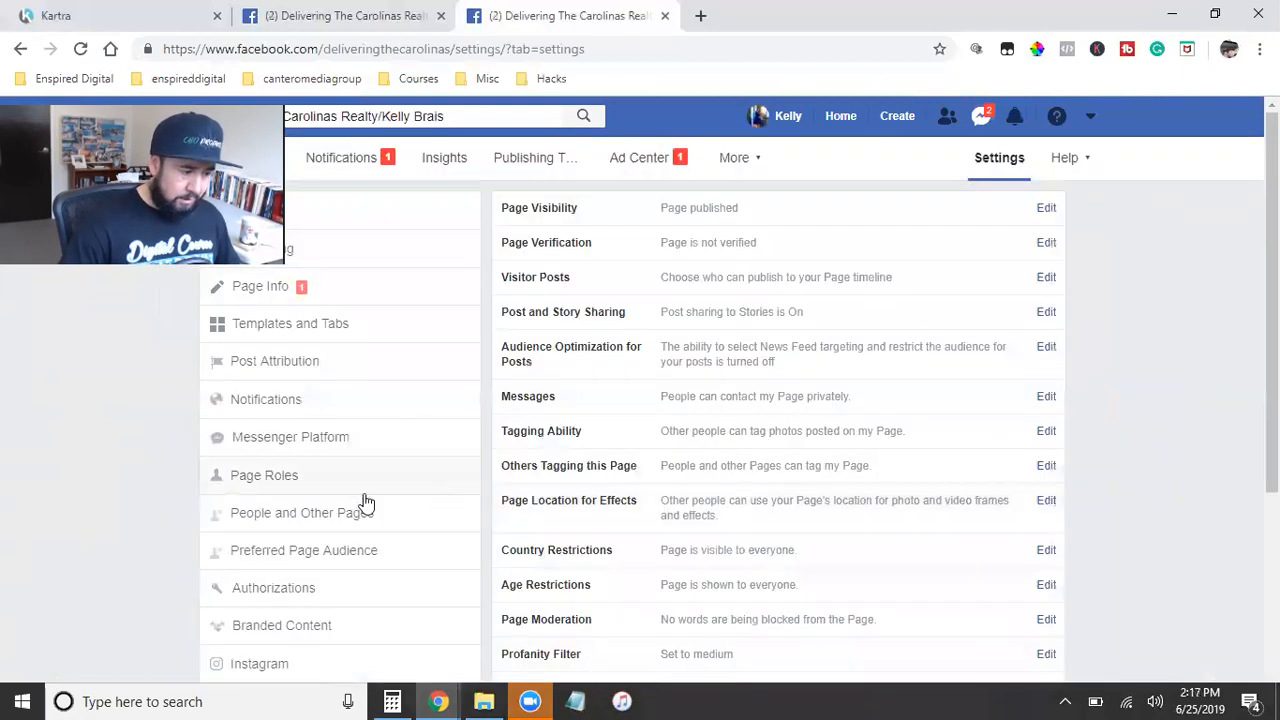
left_click(264, 476)
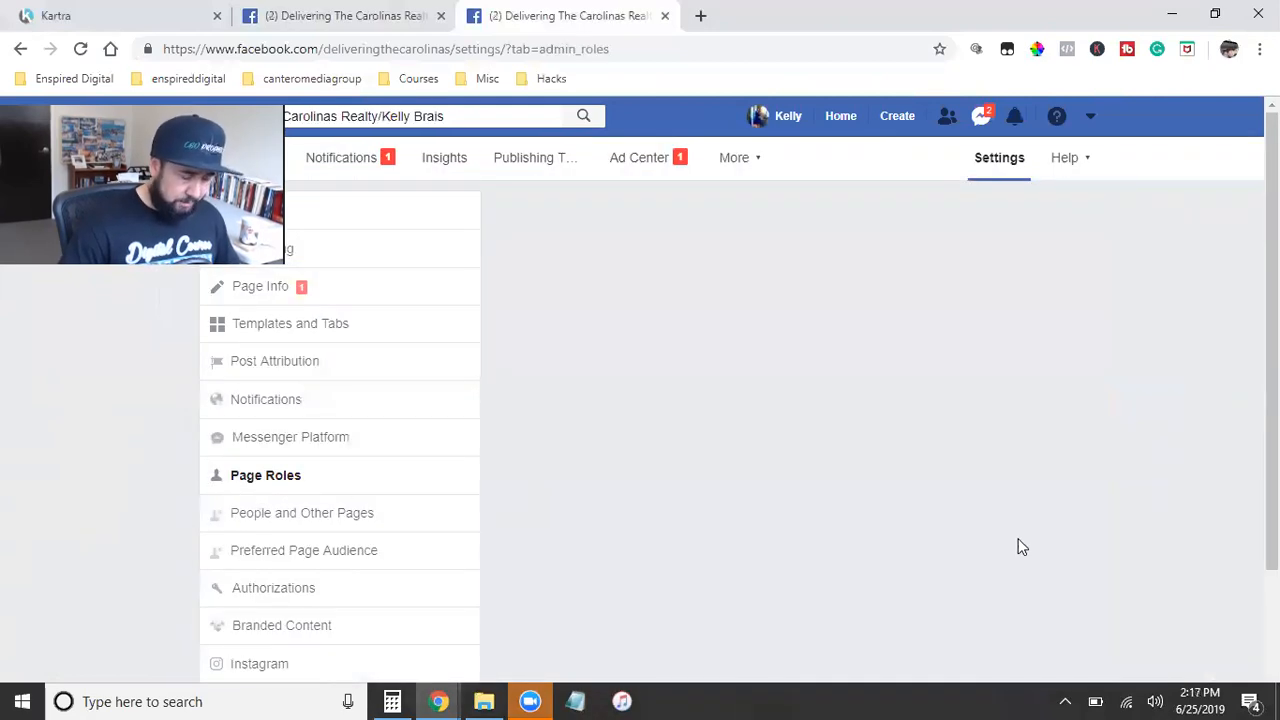
scroll(1037, 543, "down", 5)
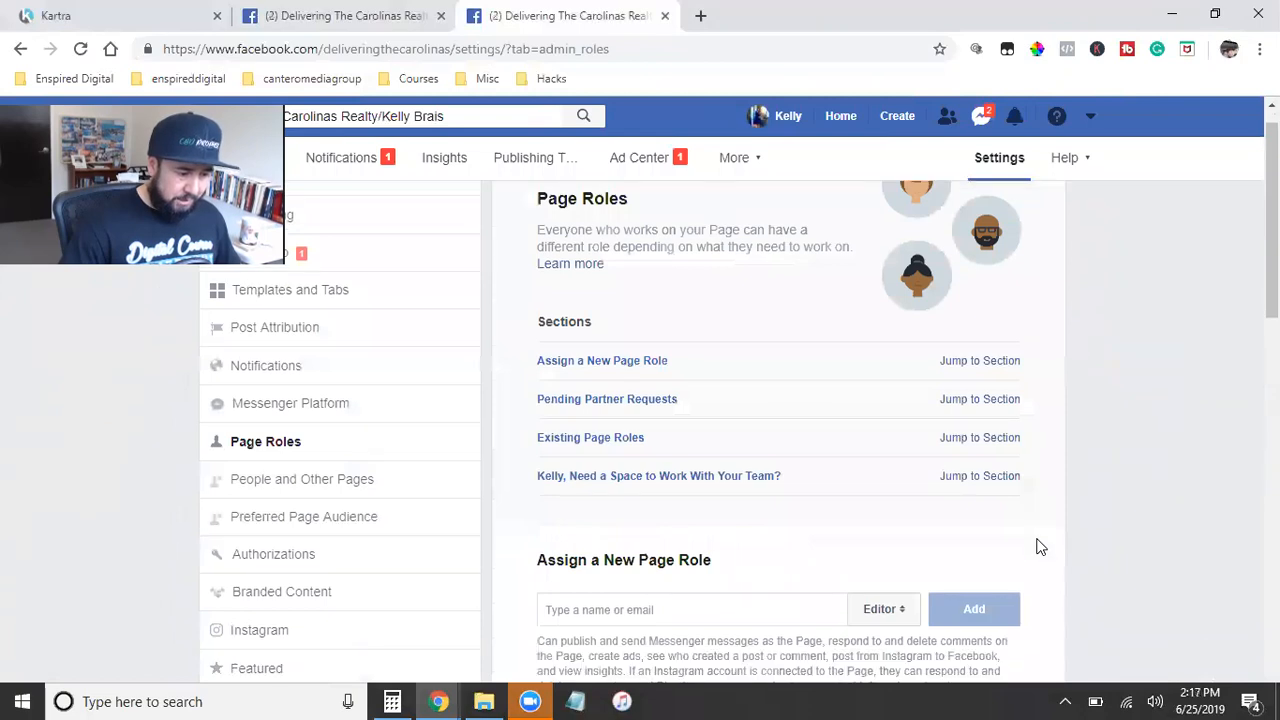
left_click(966, 447)
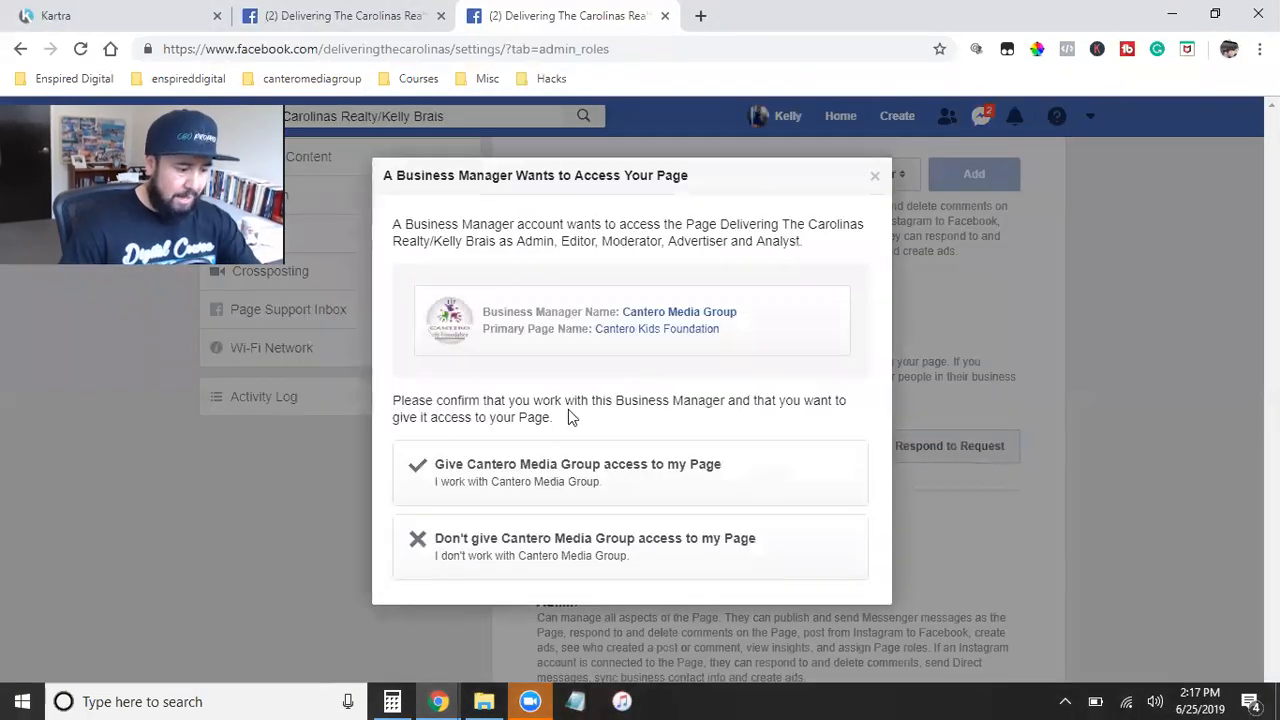
Step: Give Cantero Media Group access to the page, re-entering the owner's account password to authorize it
left_click(493, 483)
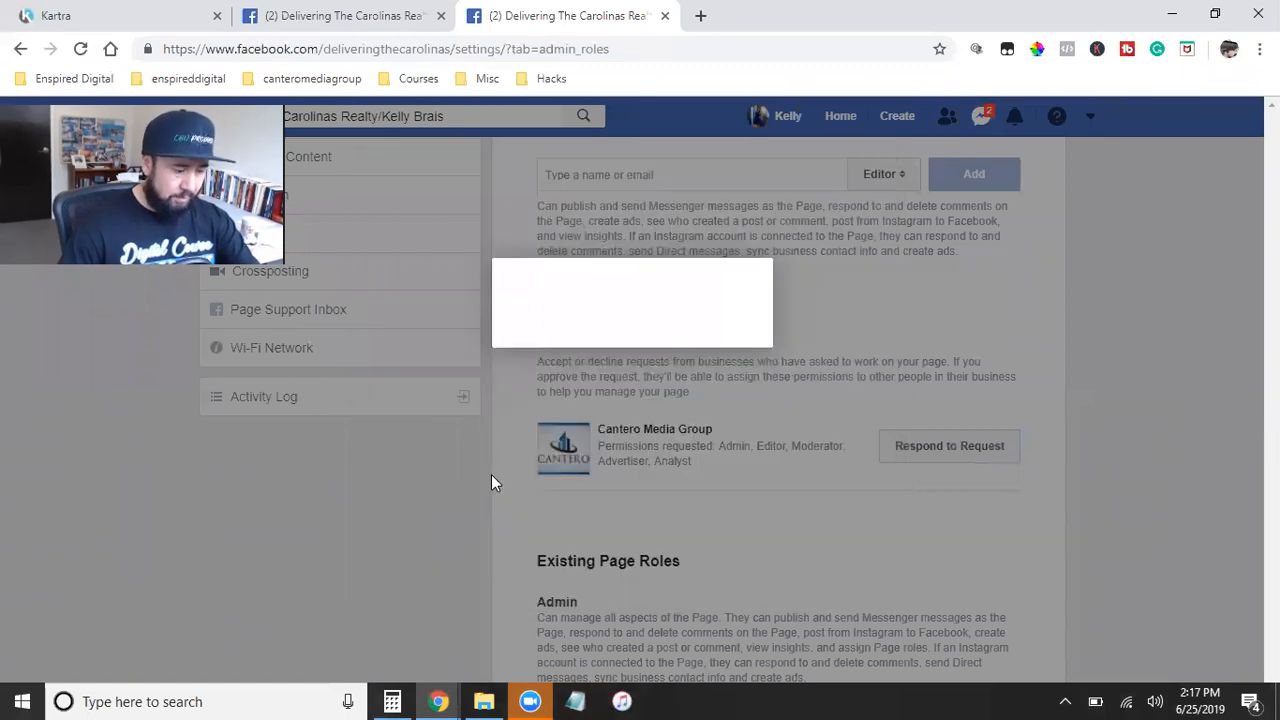
left_click(797, 495)
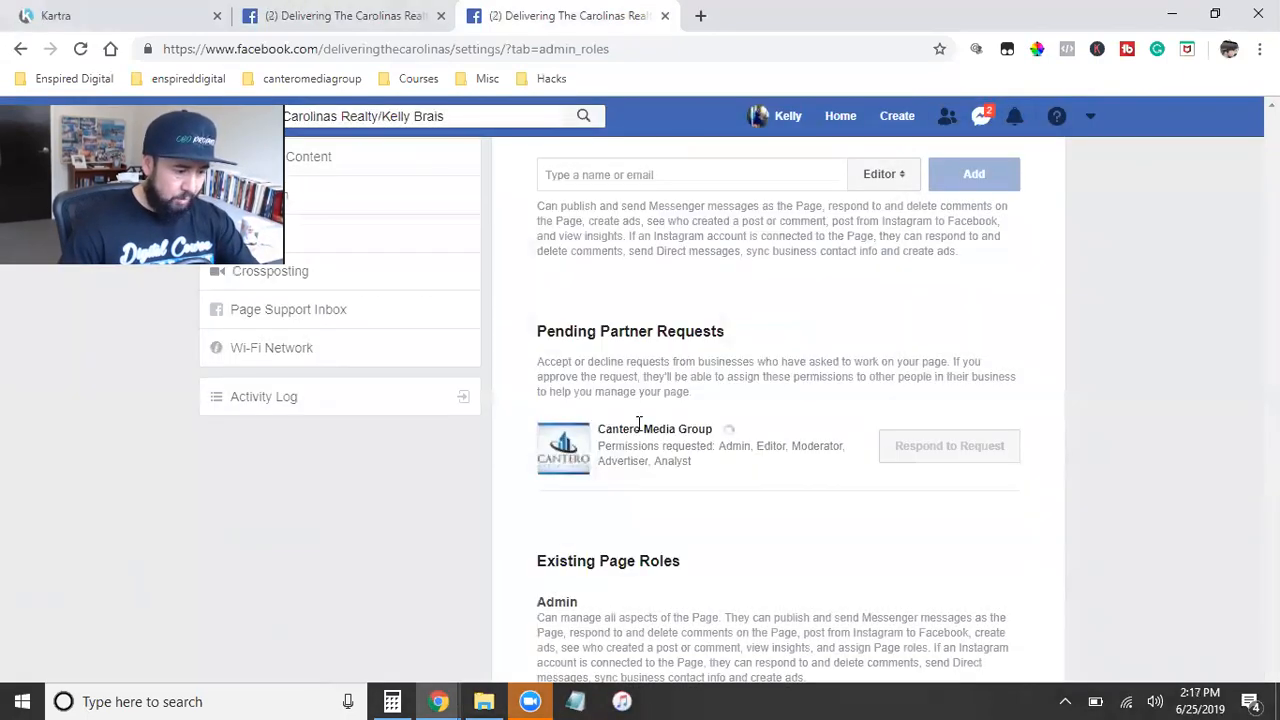
type("****")
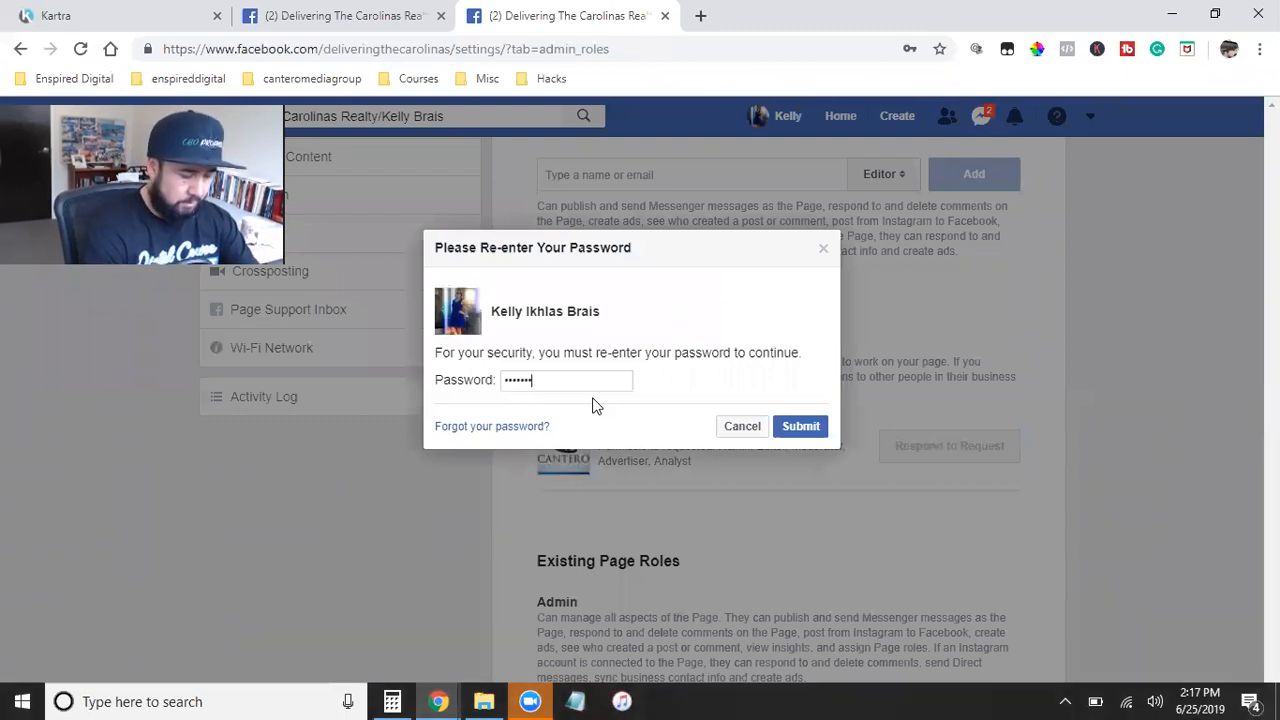
type("******")
key("Return")
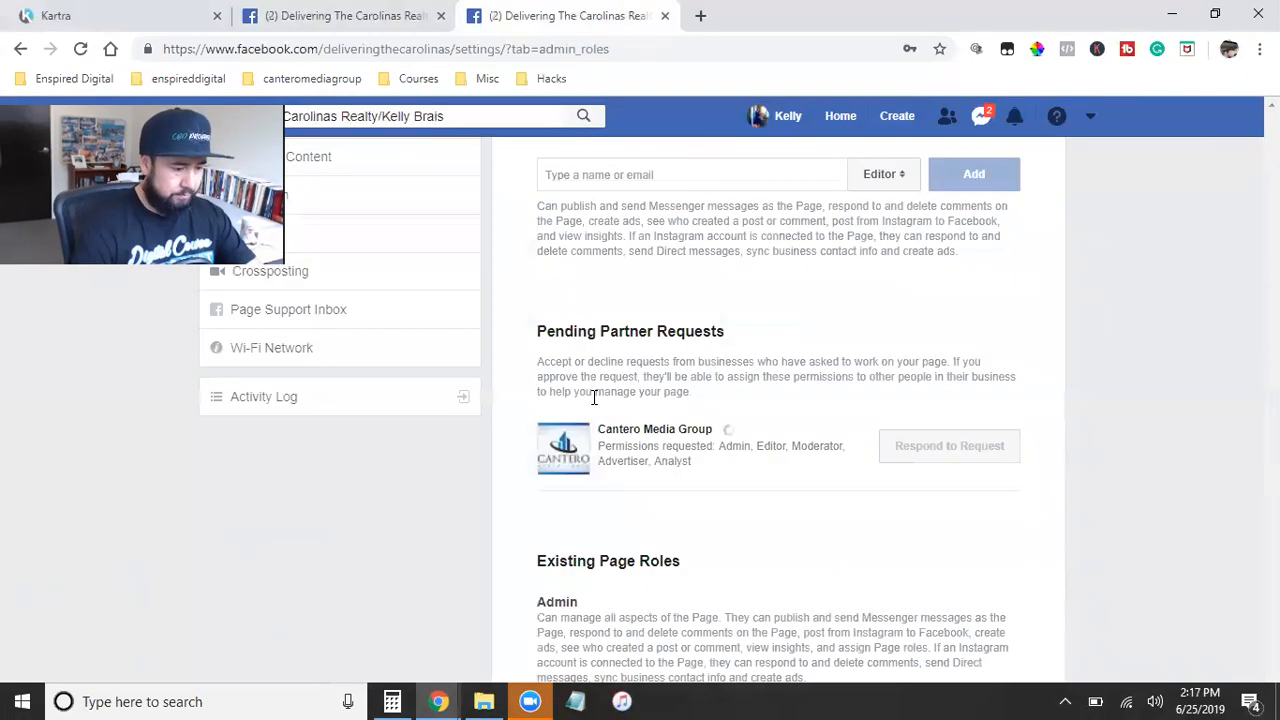
left_click(897, 449)
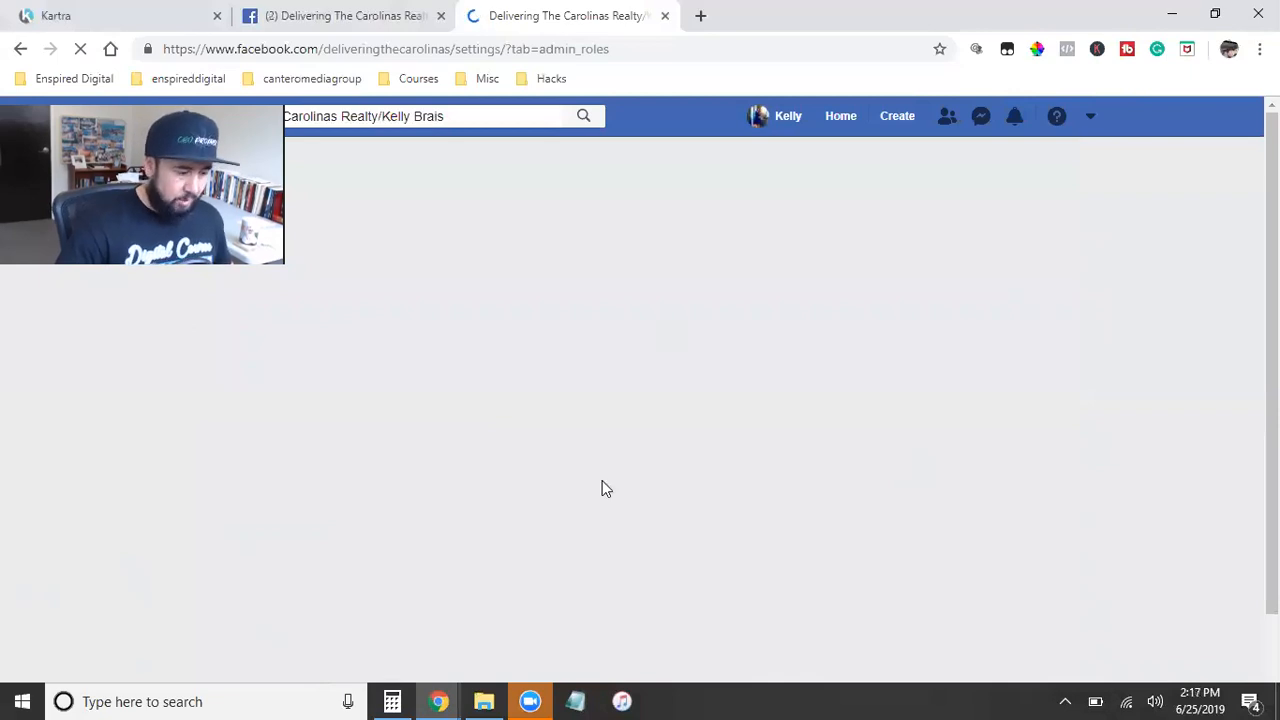
Step: Switch to the agency's Business Settings window and reload it to refresh the page request's status
mouse_move(443, 700)
left_click(542, 617)
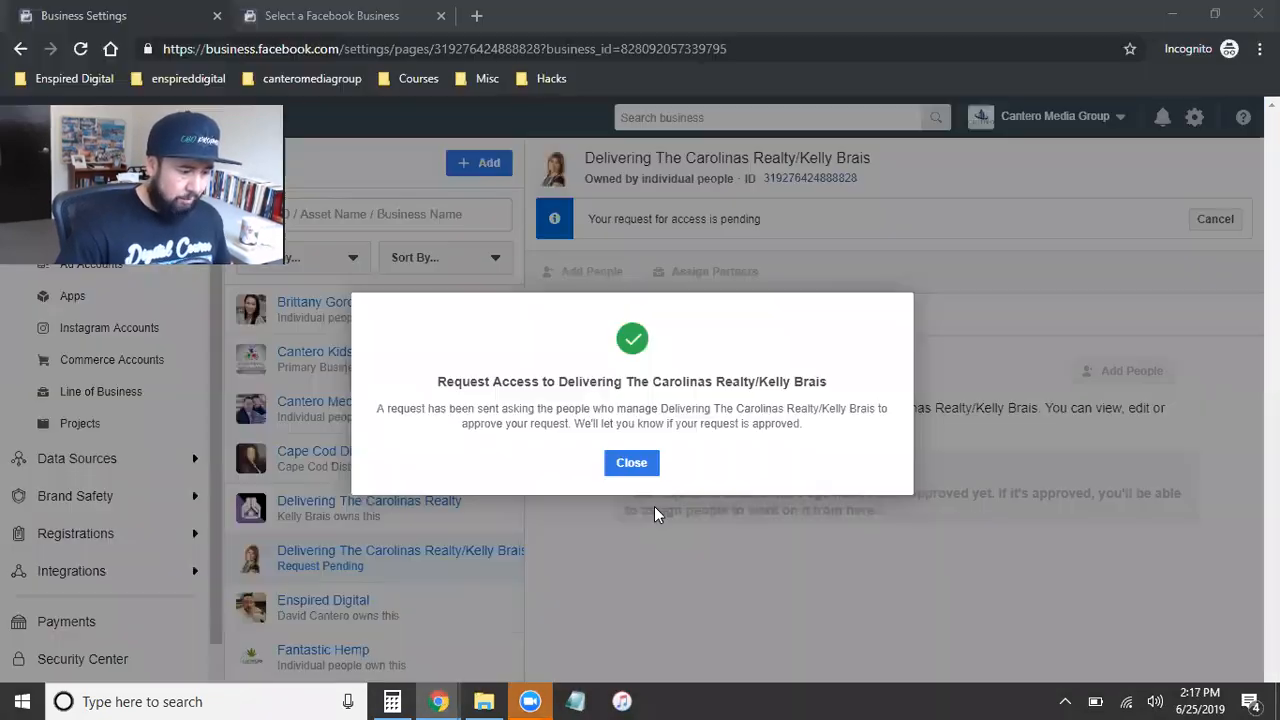
left_click(80, 48)
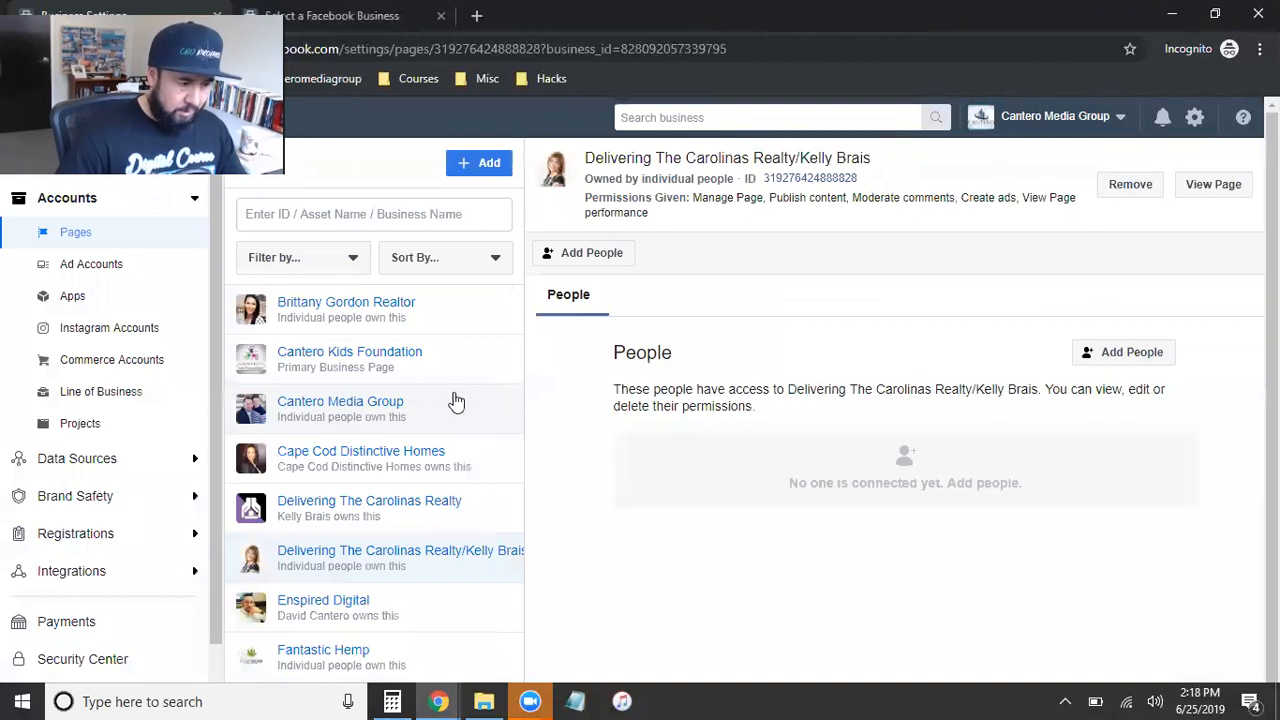
Step: Add the agency's team member to the newly approved client page with Manage Page admin access
left_click(1126, 354)
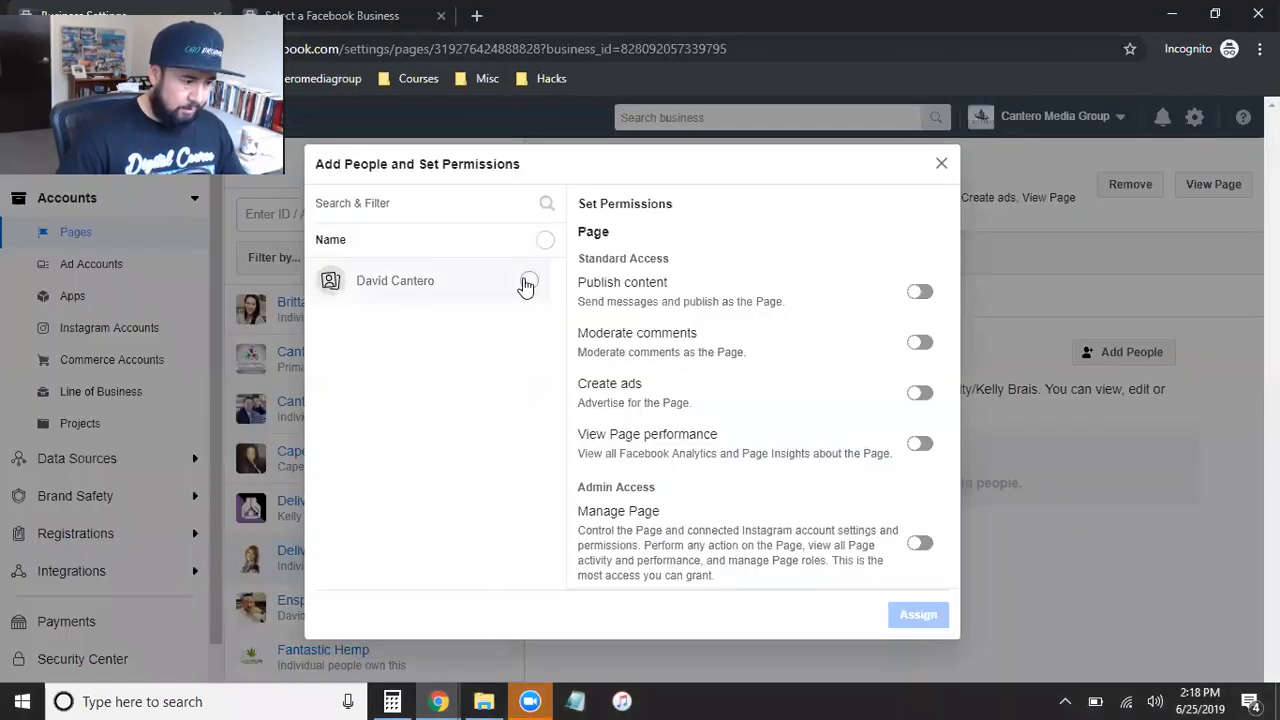
left_click(527, 284)
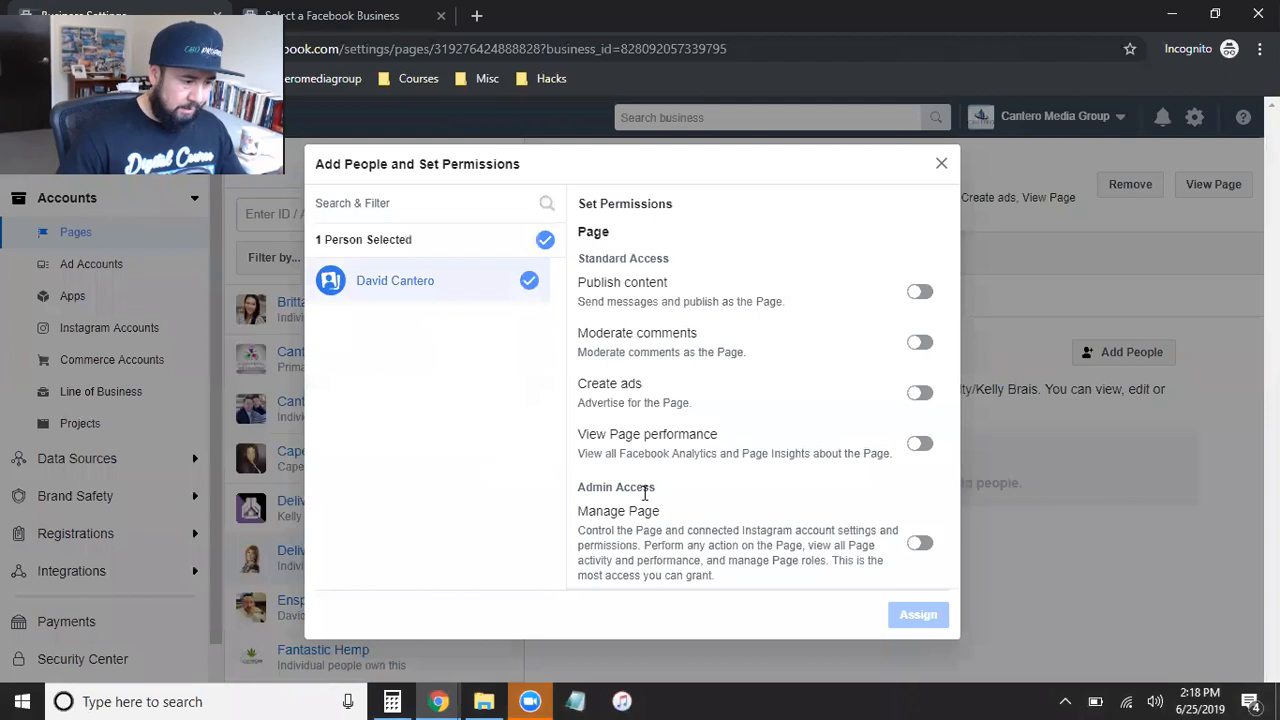
left_click(922, 544)
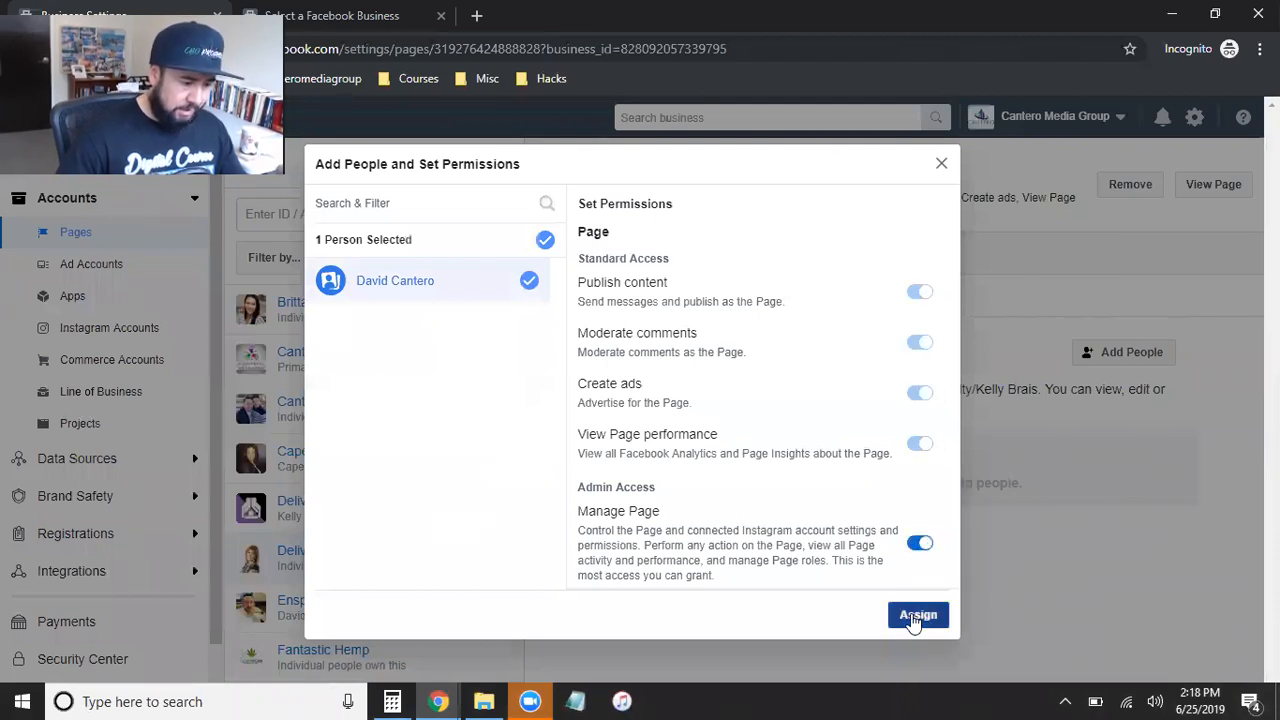
left_click(914, 617)
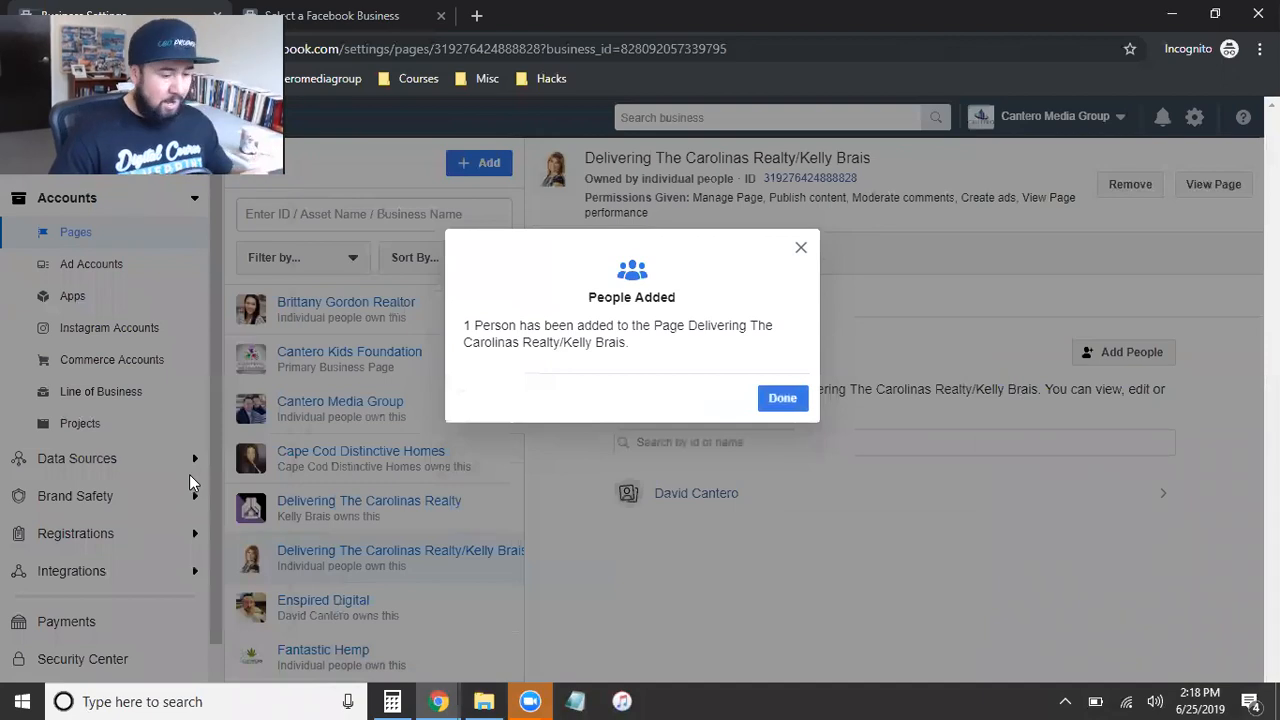
left_click(801, 249)
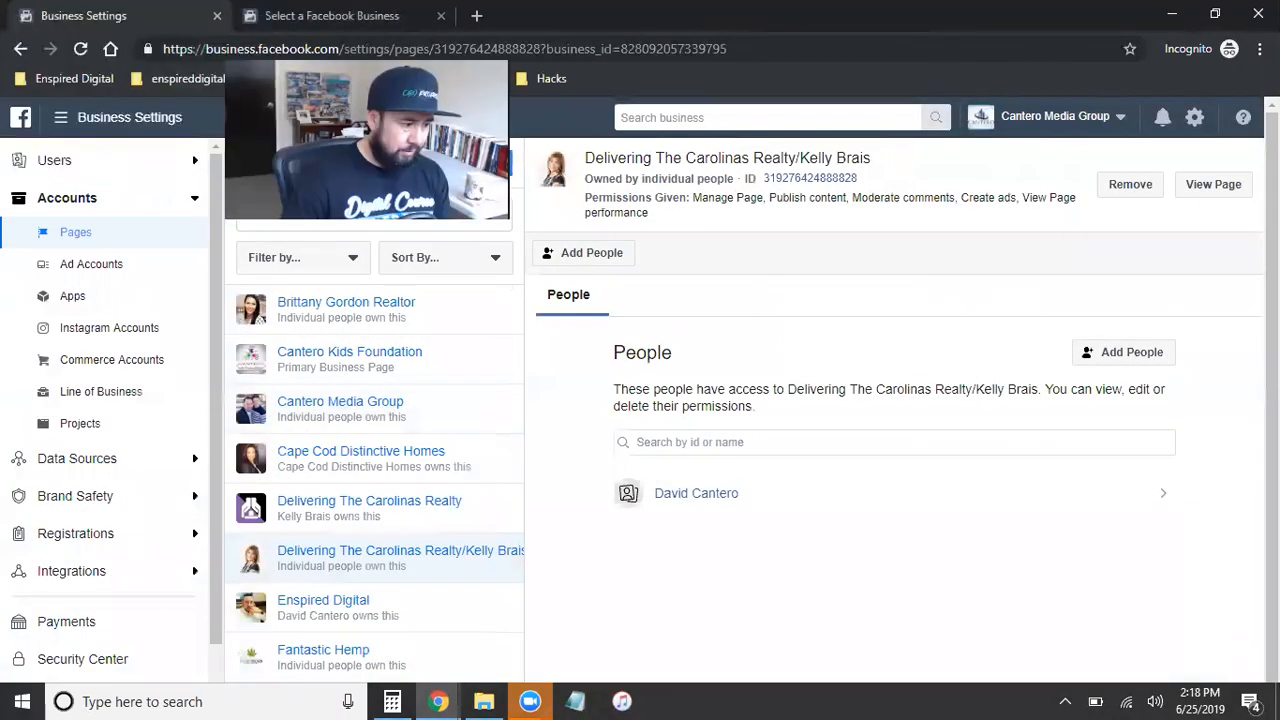
Step: Open Ads Manager for the agency's account and start creating a new campaign
left_click(60, 117)
left_click(45, 248)
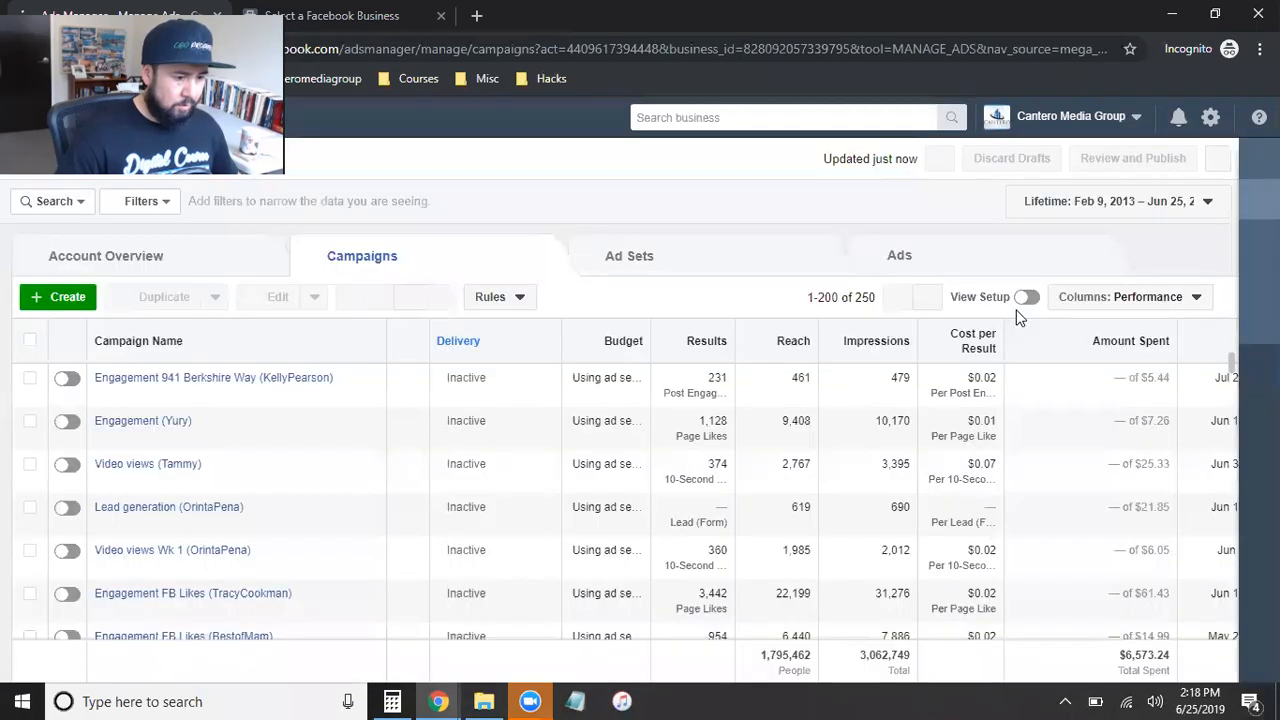
left_click(64, 298)
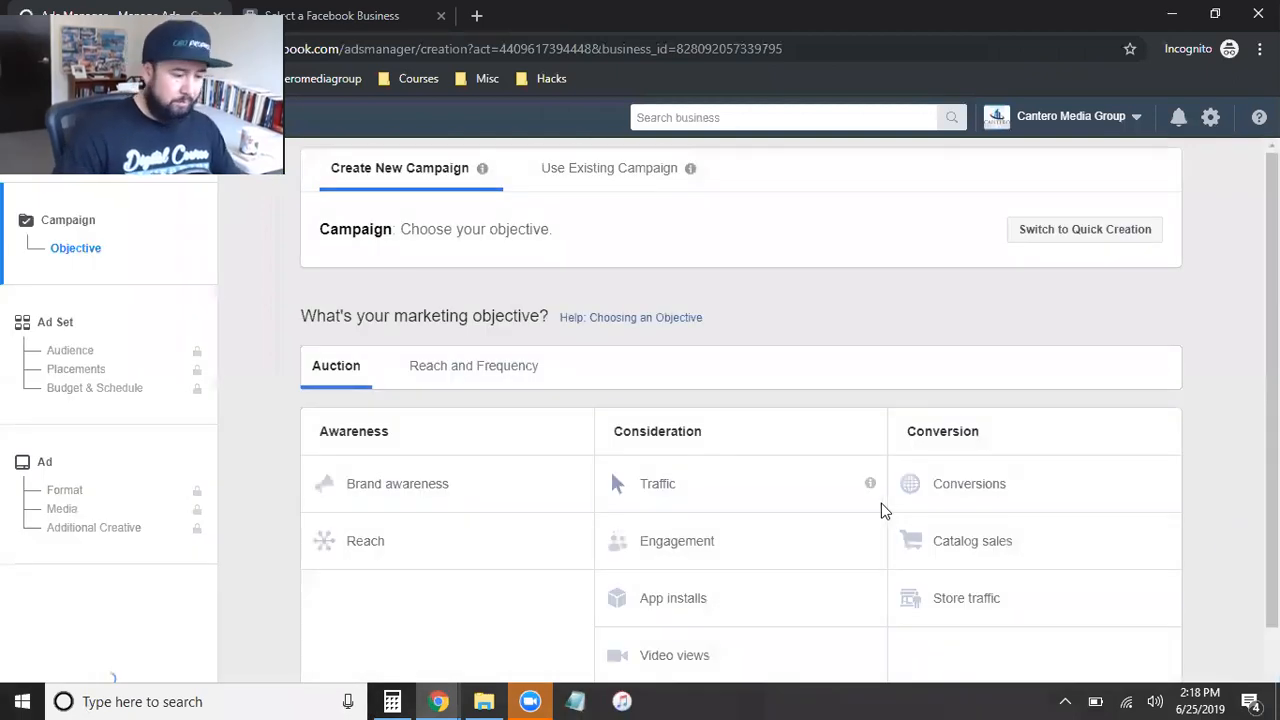
scroll(887, 500, "down", 1)
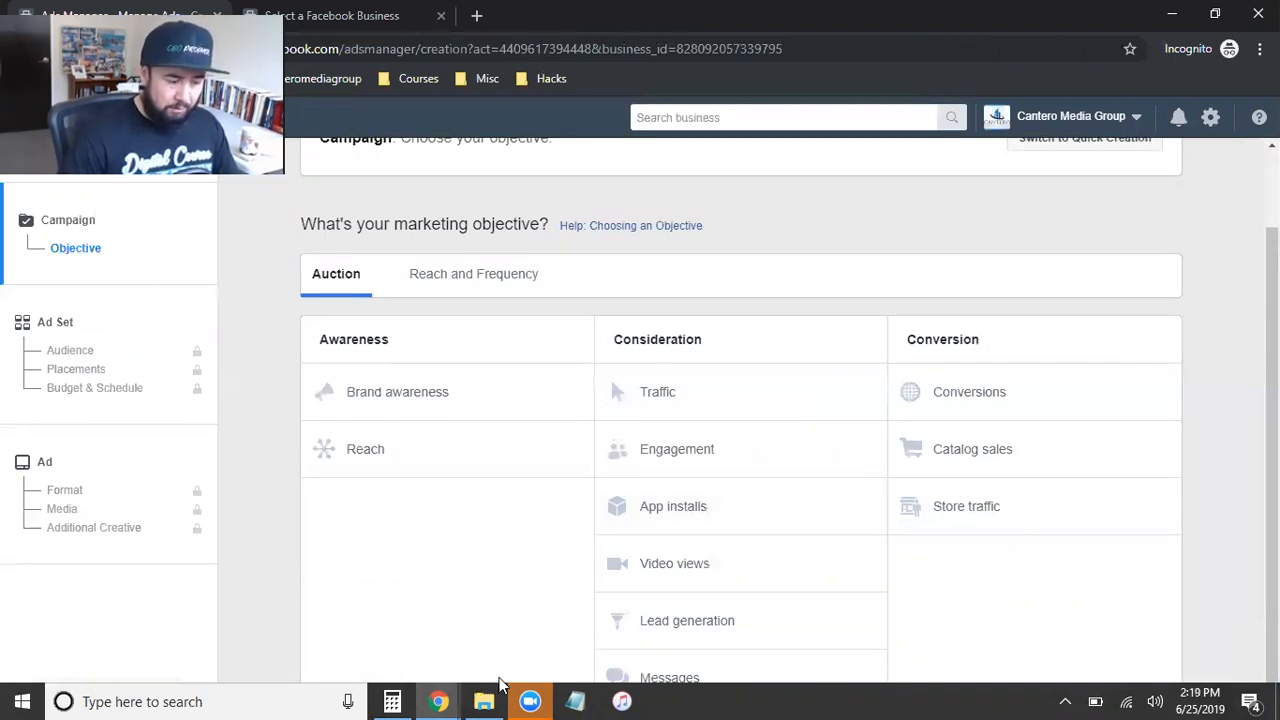
Step: Read the description of the Traffic objective and choose Traffic as the campaign's marketing objective
mouse_move(437, 700)
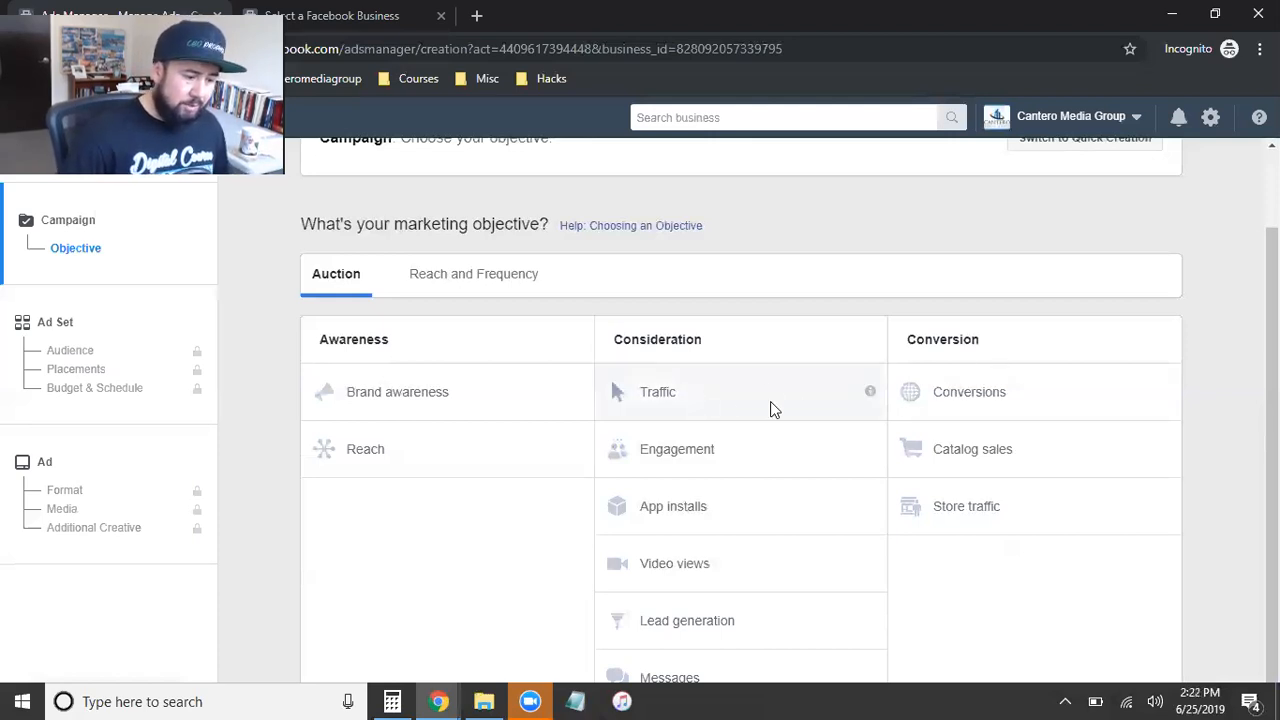
mouse_move(820, 390)
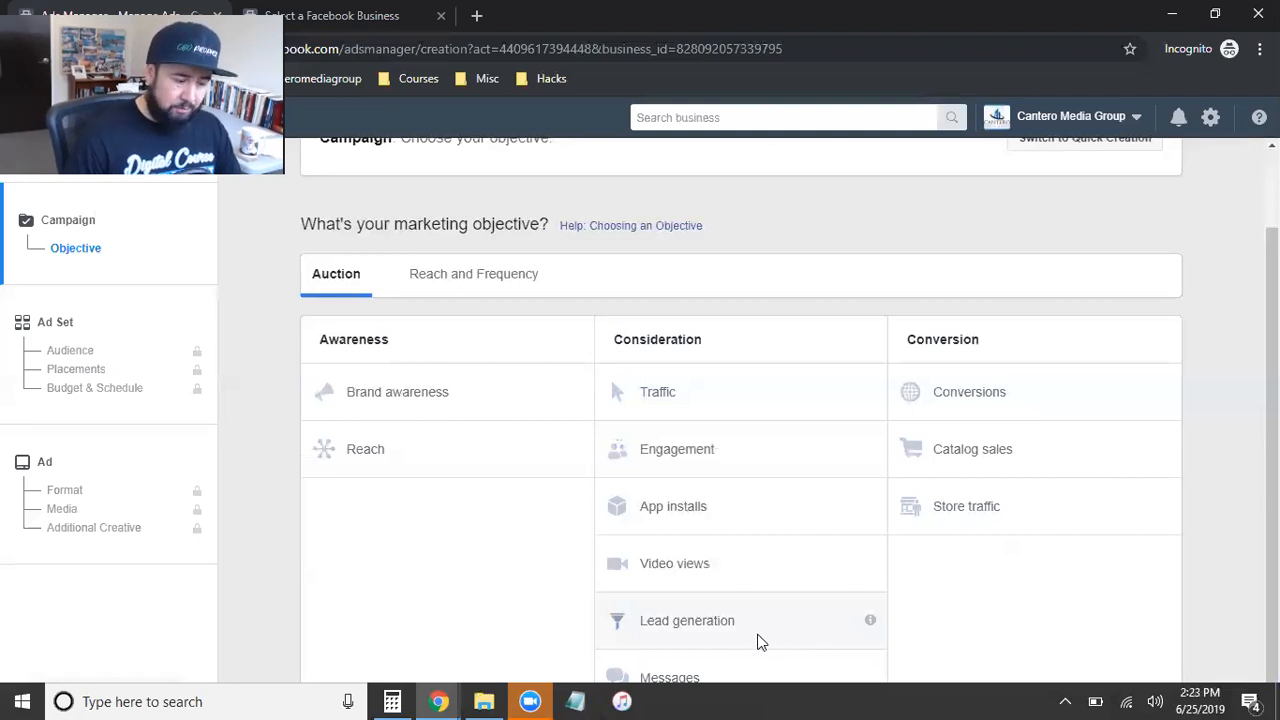
mouse_move(871, 622)
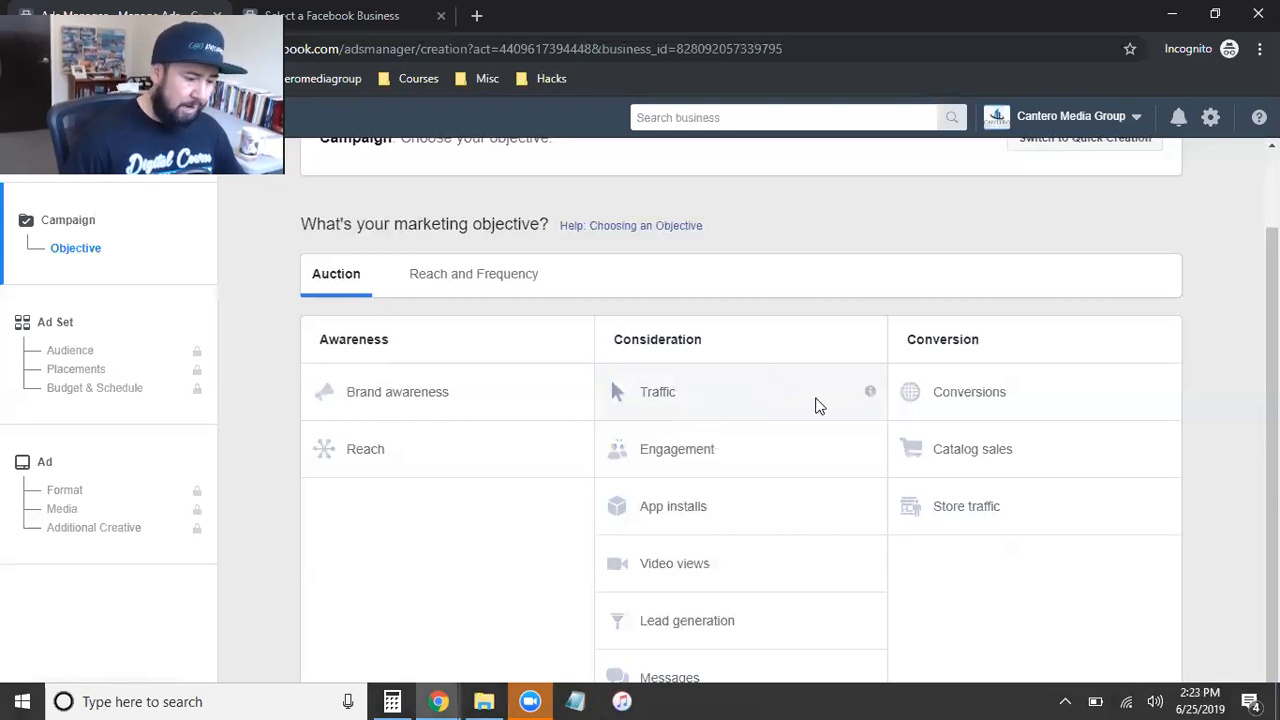
mouse_move(867, 394)
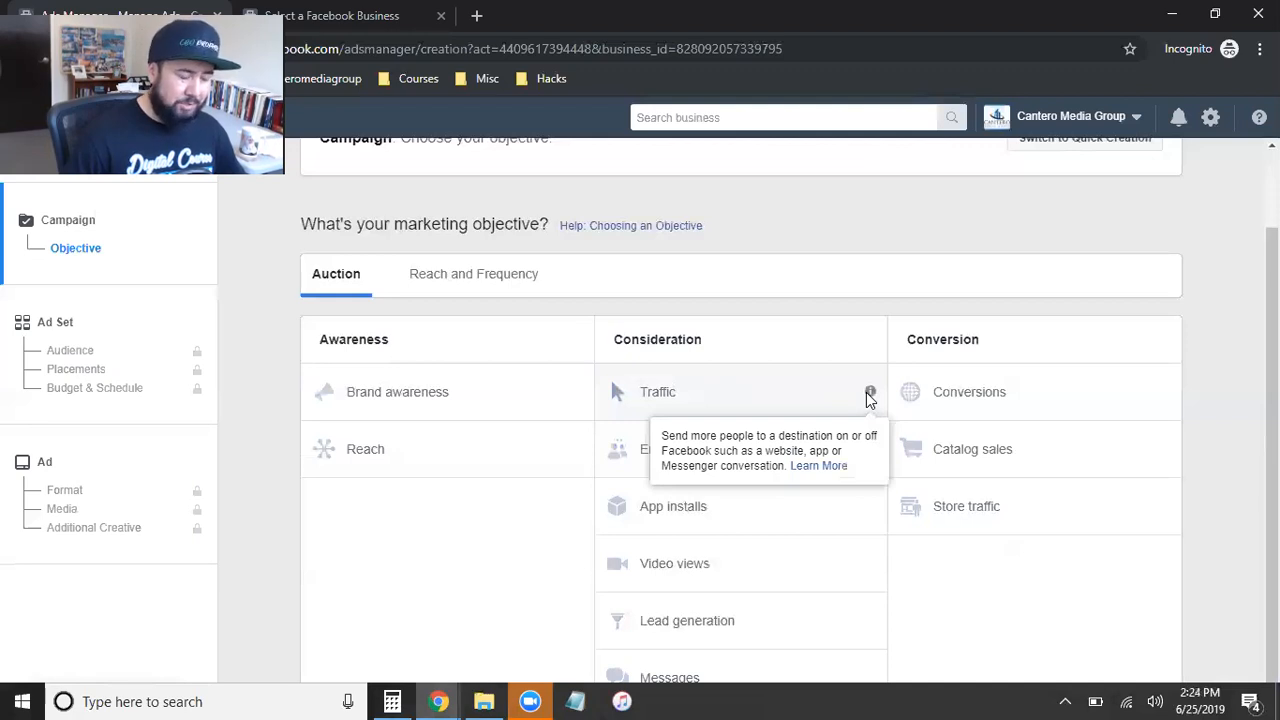
left_click(660, 394)
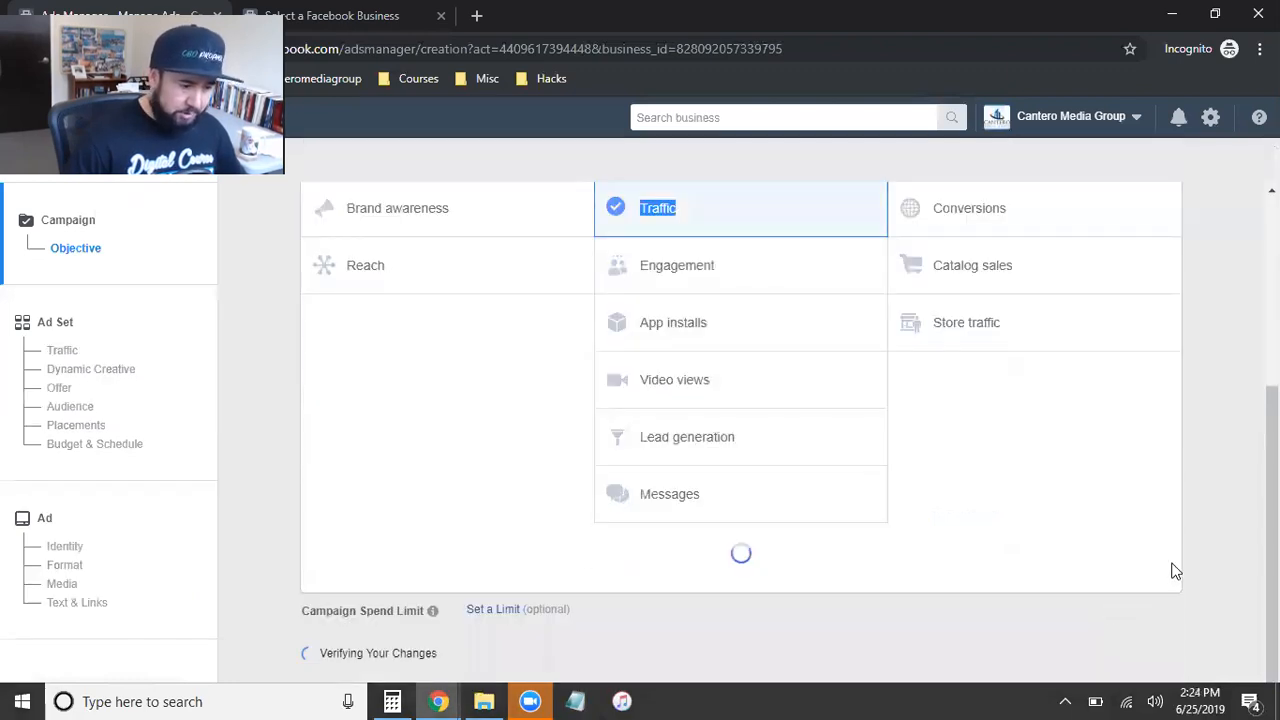
Step: Choose Engagement as the campaign's marketing objective and continue to the ad set's audience settings
scroll(1160, 573, "up", 3)
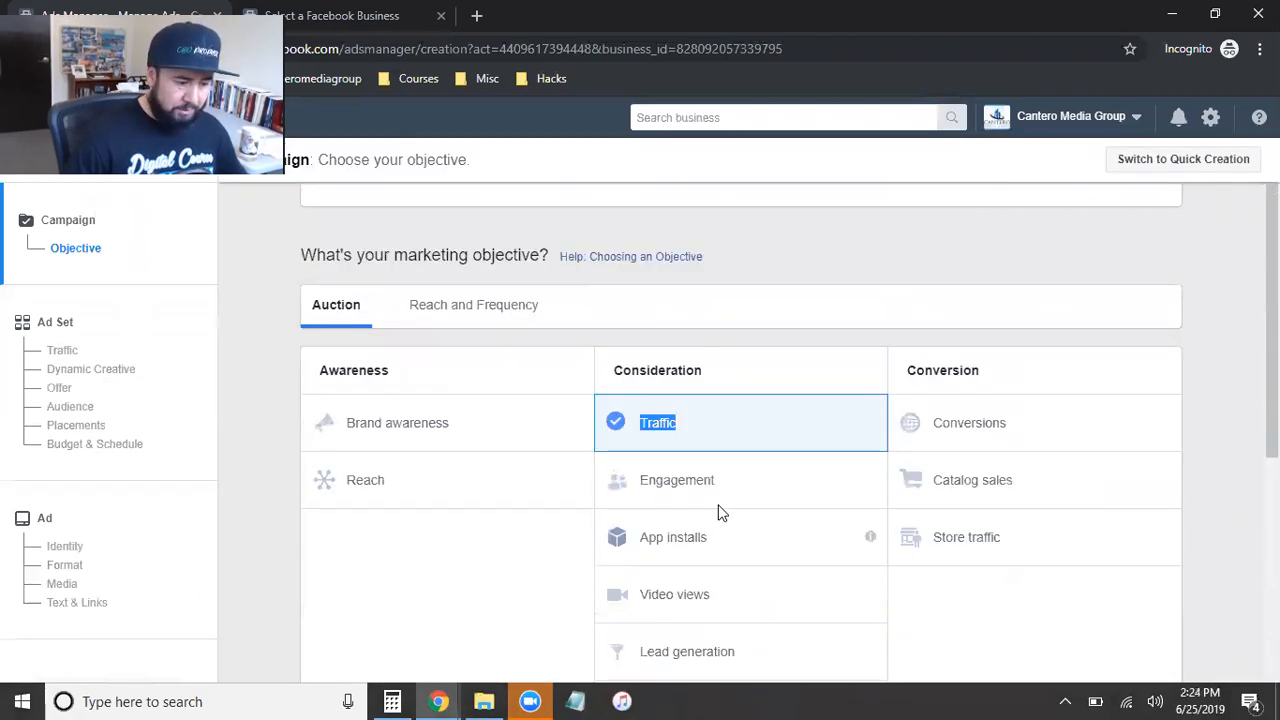
left_click(748, 480)
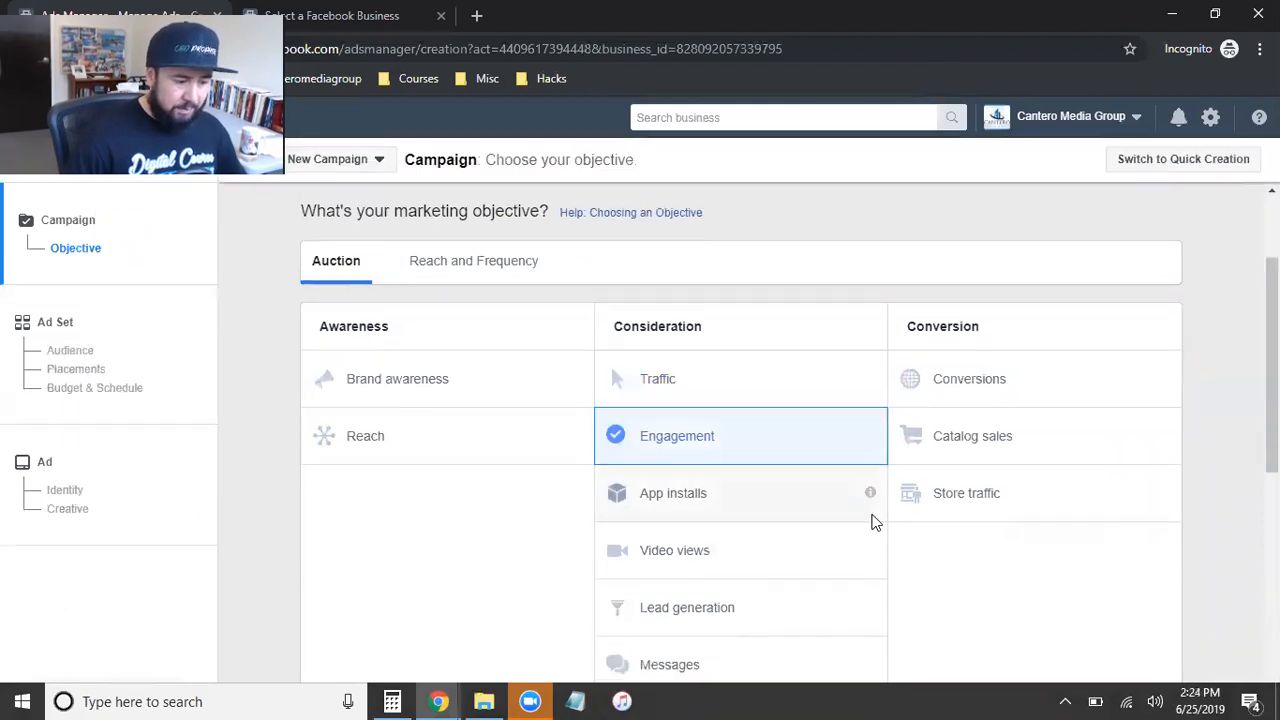
scroll(872, 516, "down", 6)
left_click(736, 528)
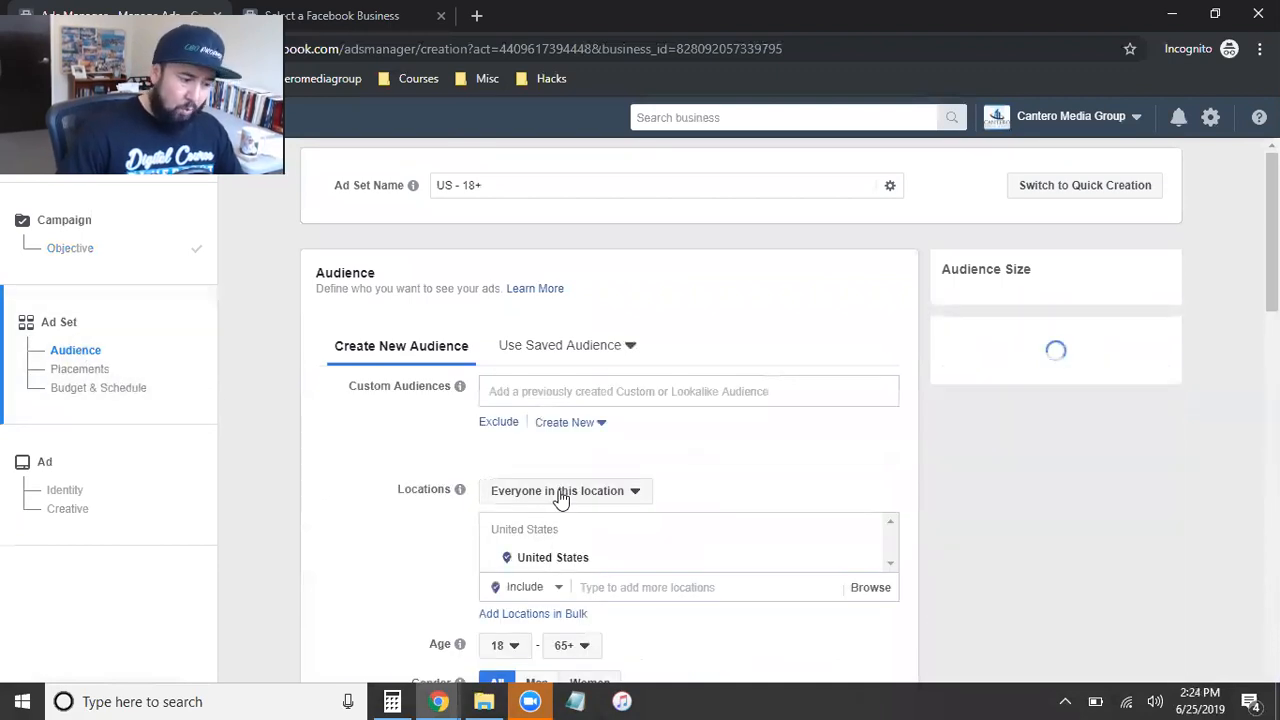
Step: Set the audience's location targeting to people who live in this location
scroll(425, 512, "down", 1)
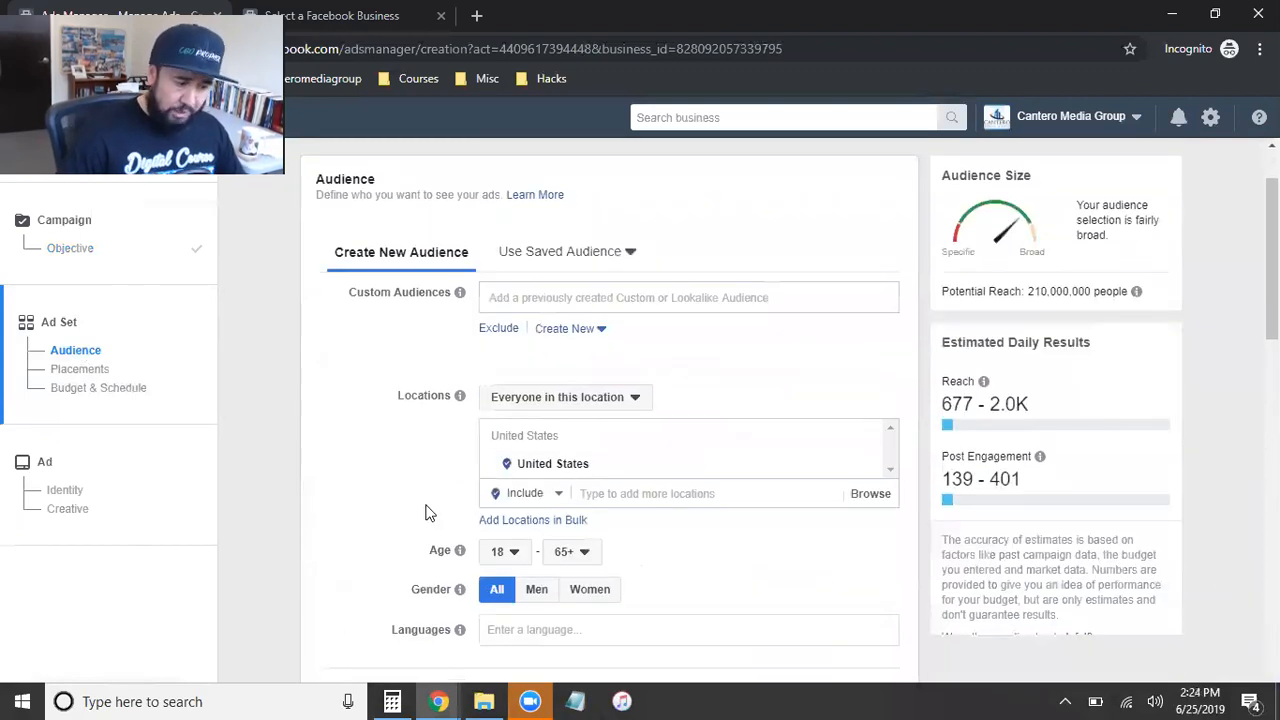
left_click(630, 405)
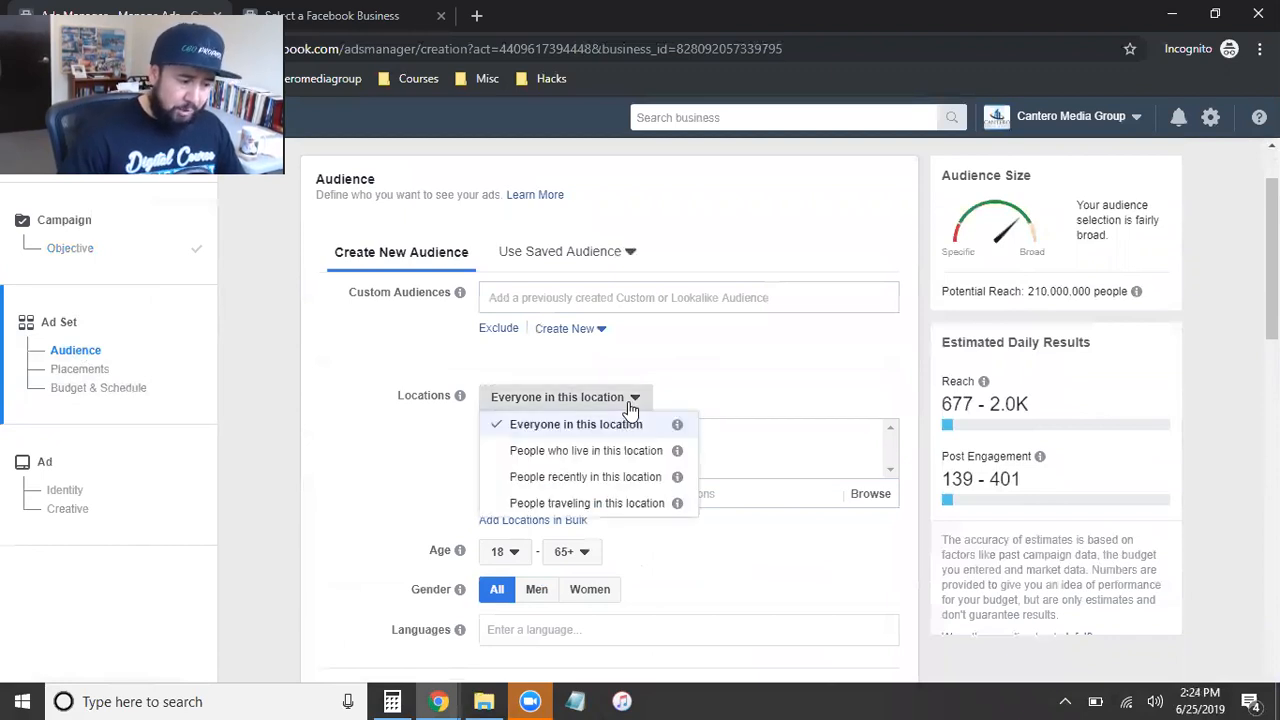
left_click(585, 452)
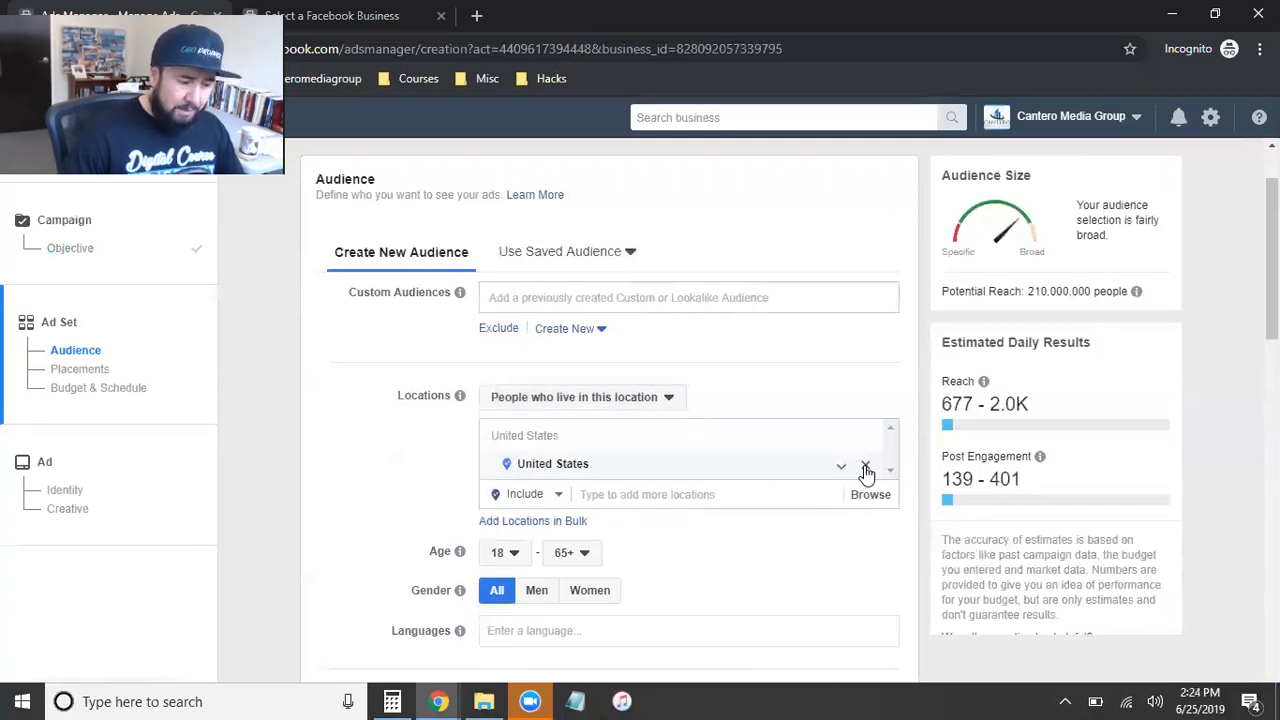
Step: Replace the United States with the city of San Diego, California as the audience's included location
left_click(866, 470)
left_click(706, 536)
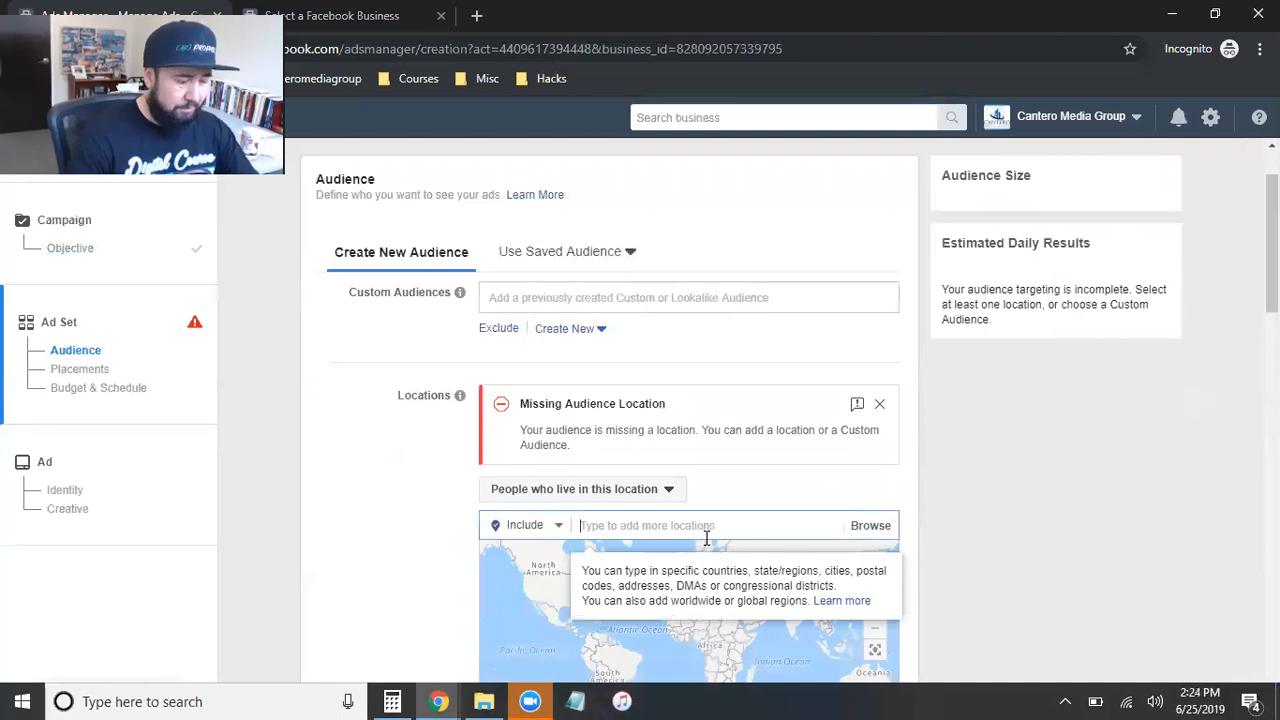
type("san diego")
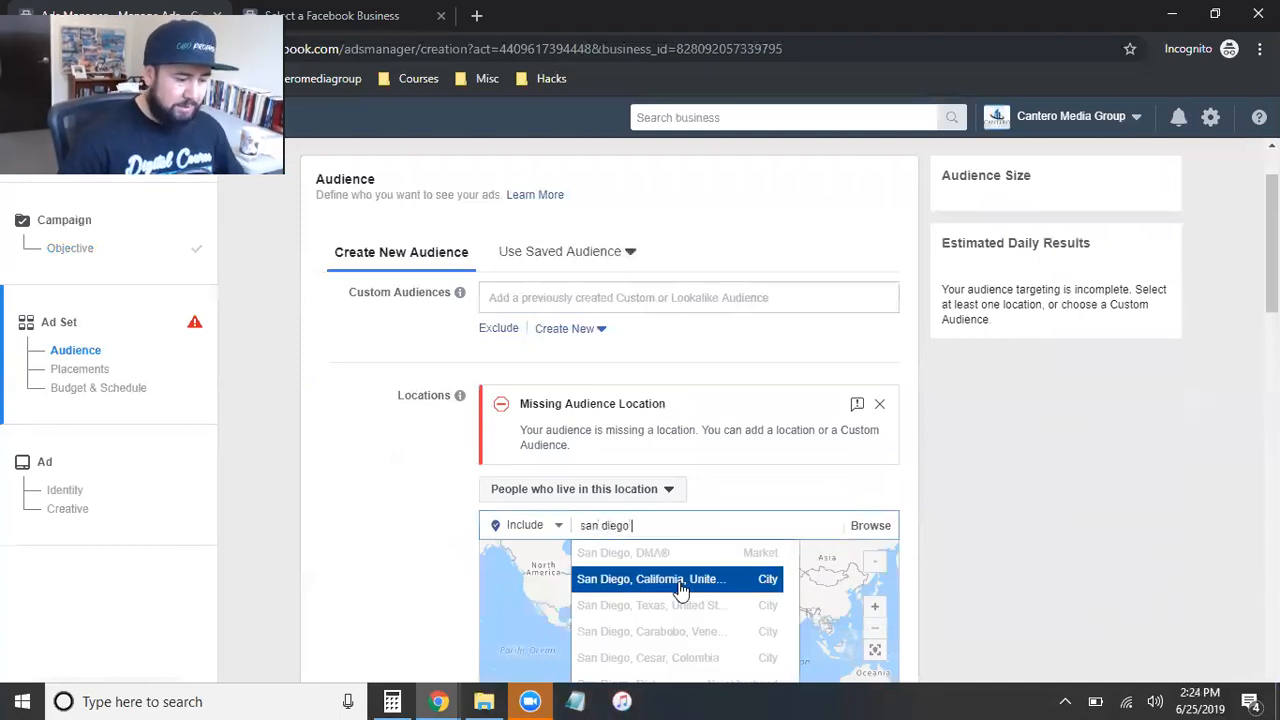
left_click(680, 590)
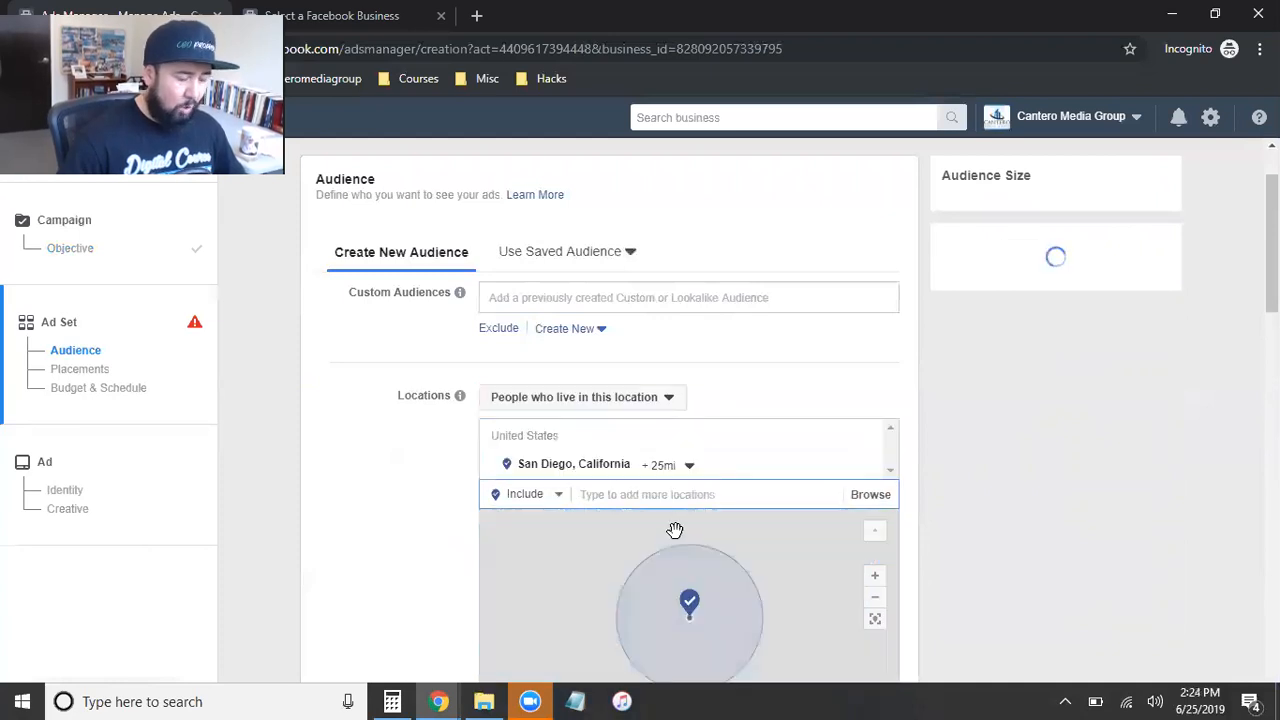
Step: Check the radius options for San Diego, California in the audience's location targeting
scroll(371, 523, "down", 1)
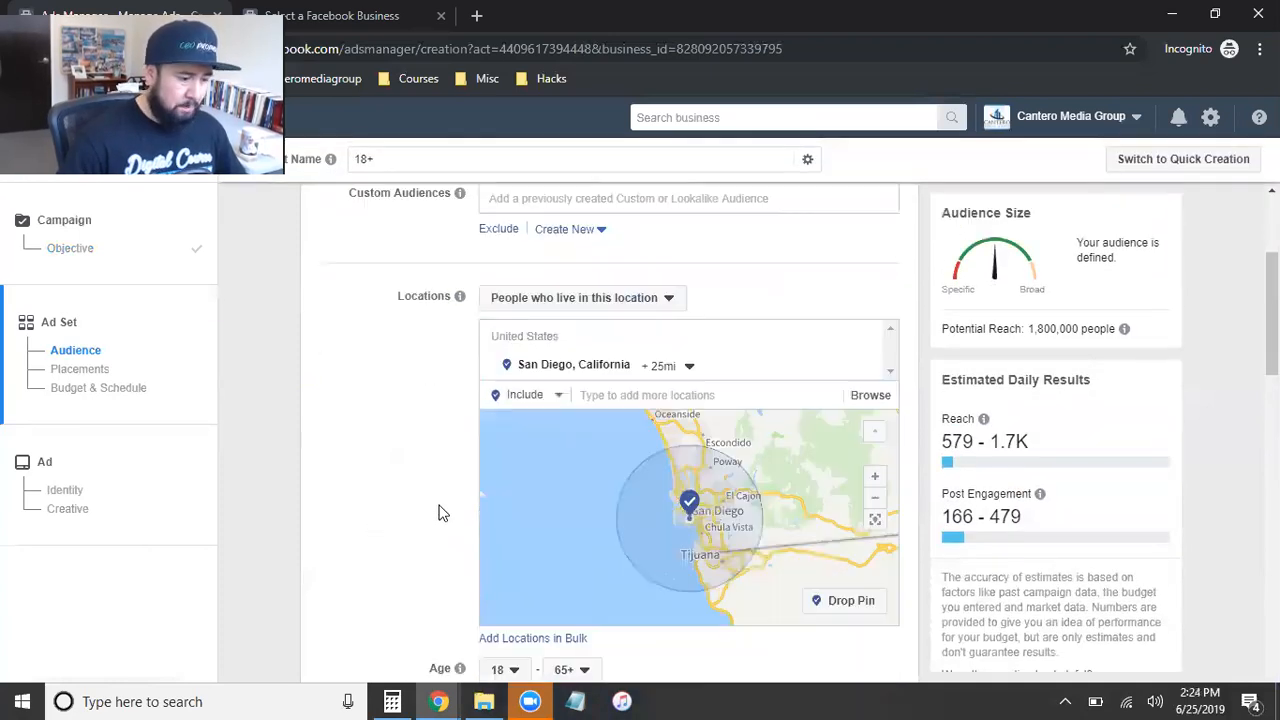
left_click(663, 366)
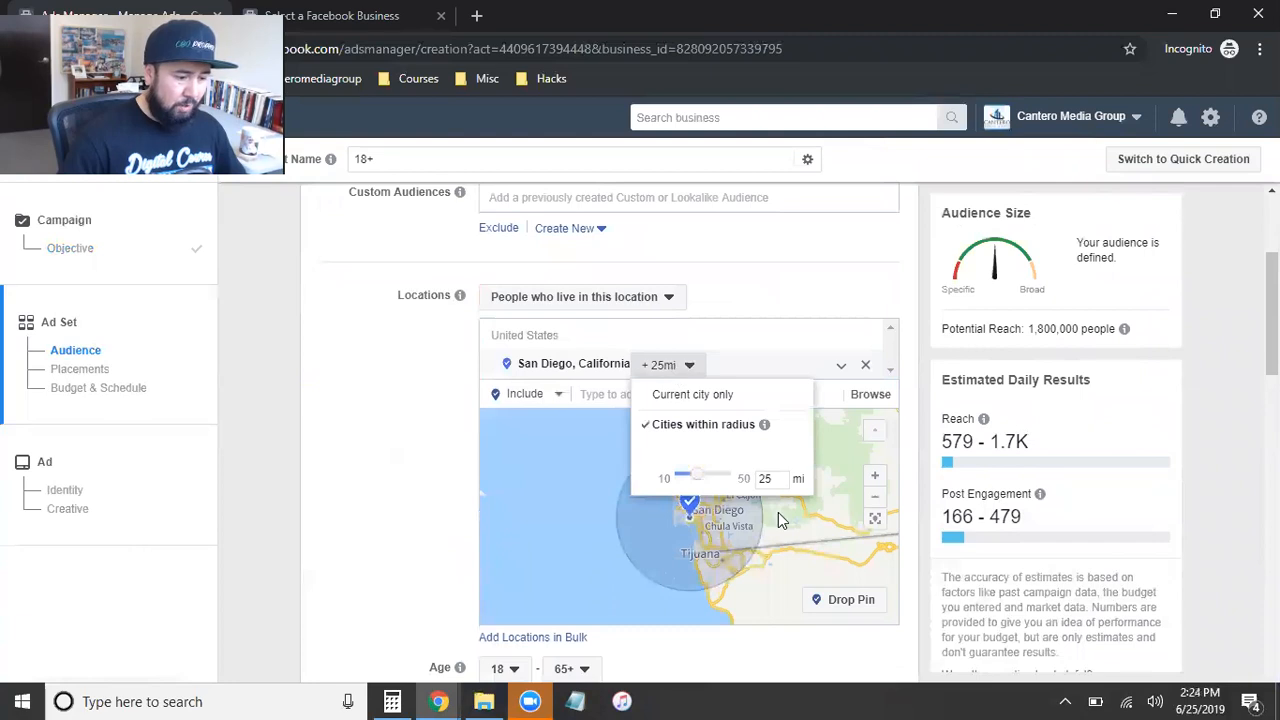
left_click(386, 448)
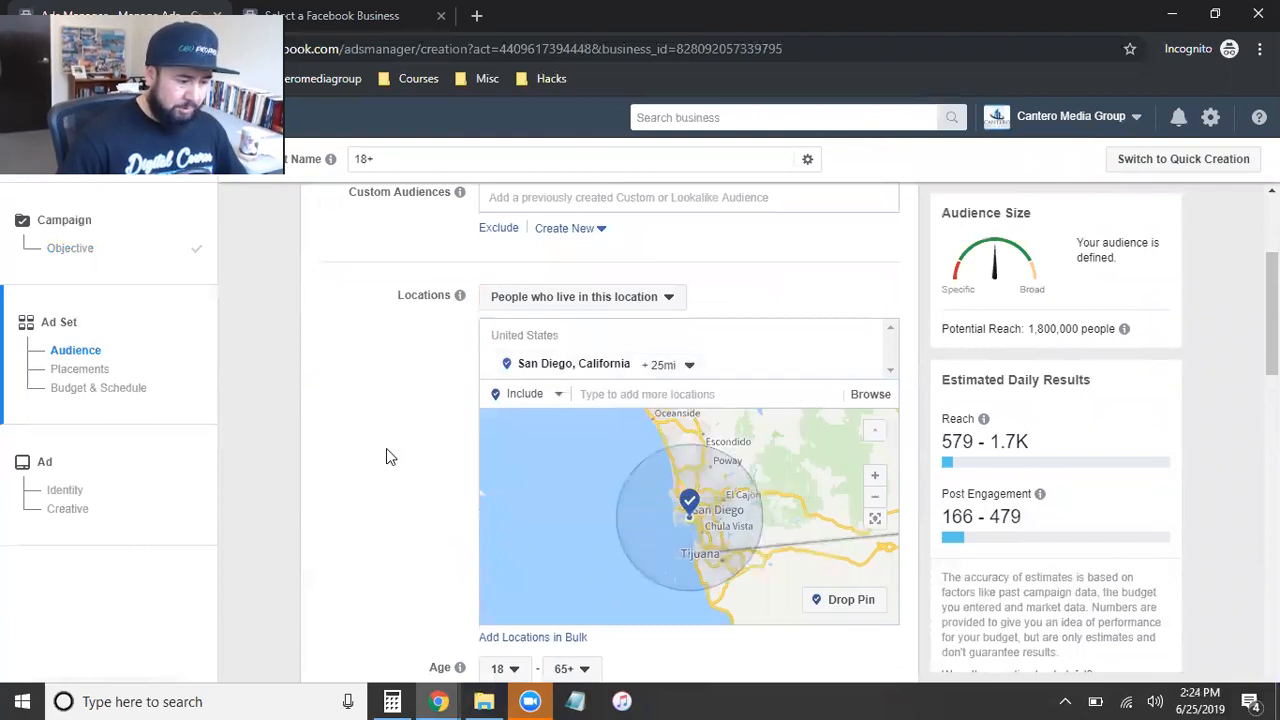
Step: Add Grant Cardone as an included interest in the audience's detailed targeting
scroll(386, 448, "down", 2)
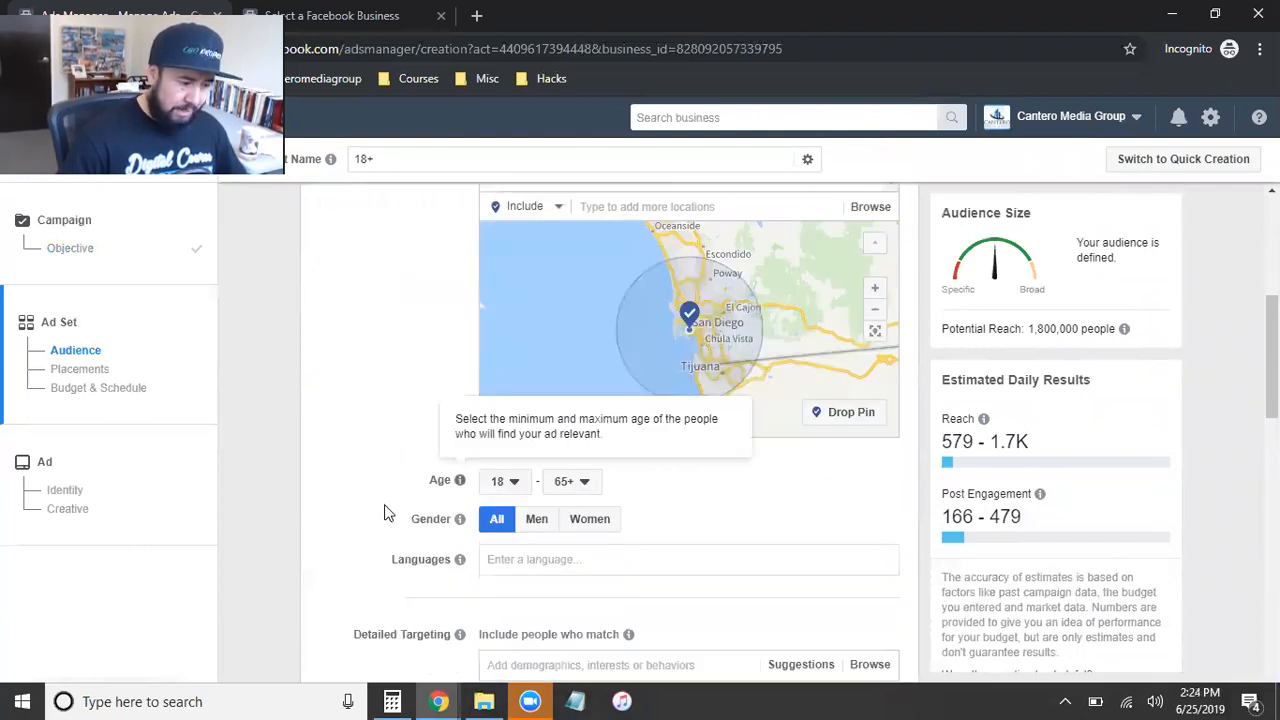
scroll(478, 469, "down", 1)
scroll(465, 478, "down", 2)
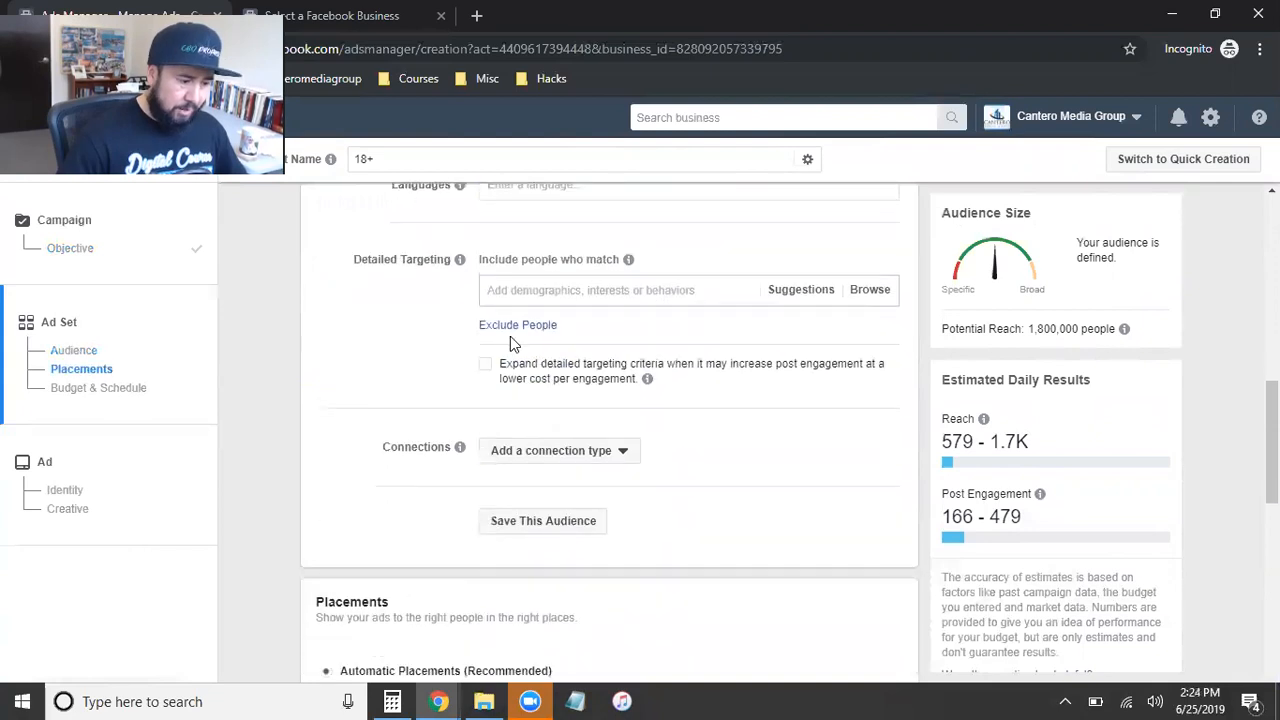
left_click(571, 289)
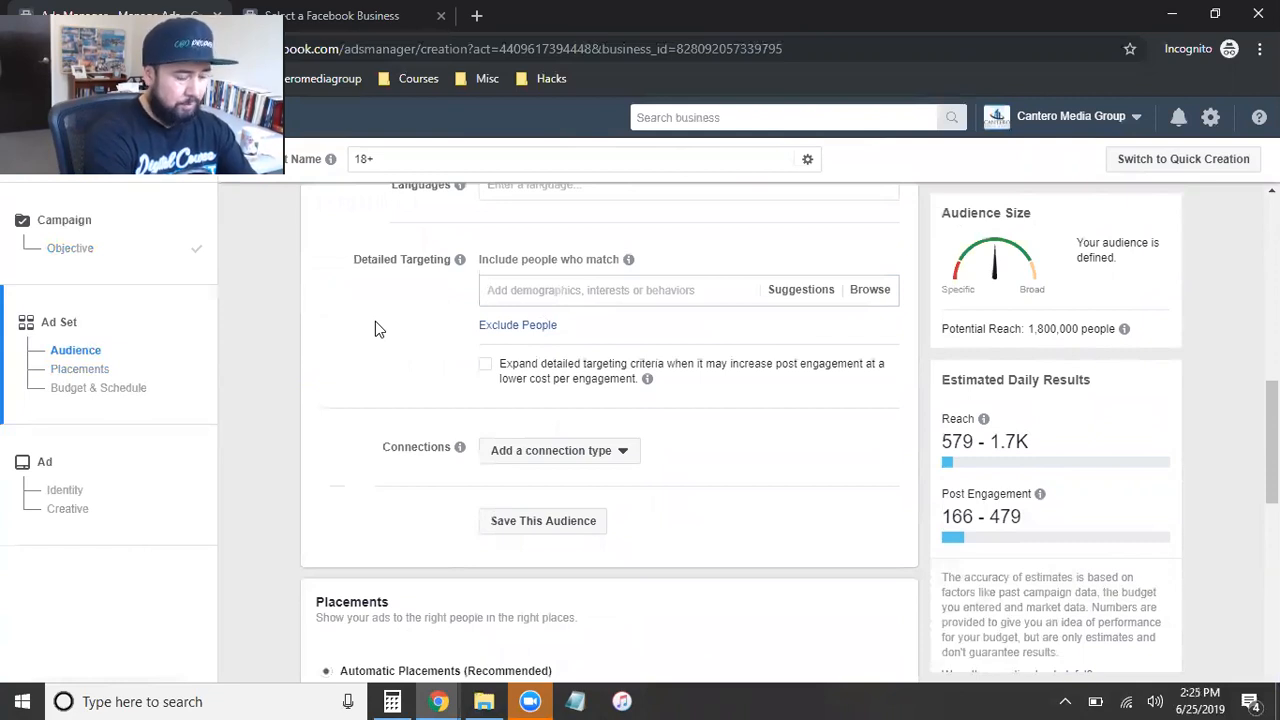
type("grant cardone")
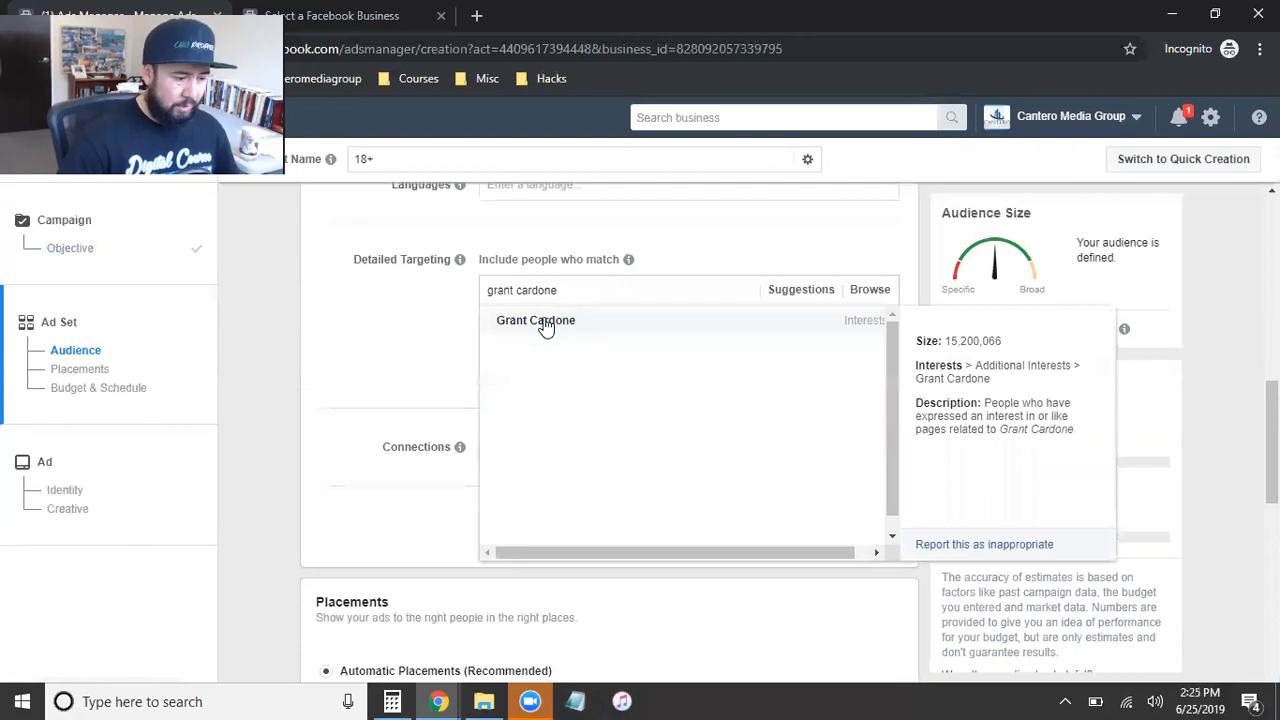
key("Return")
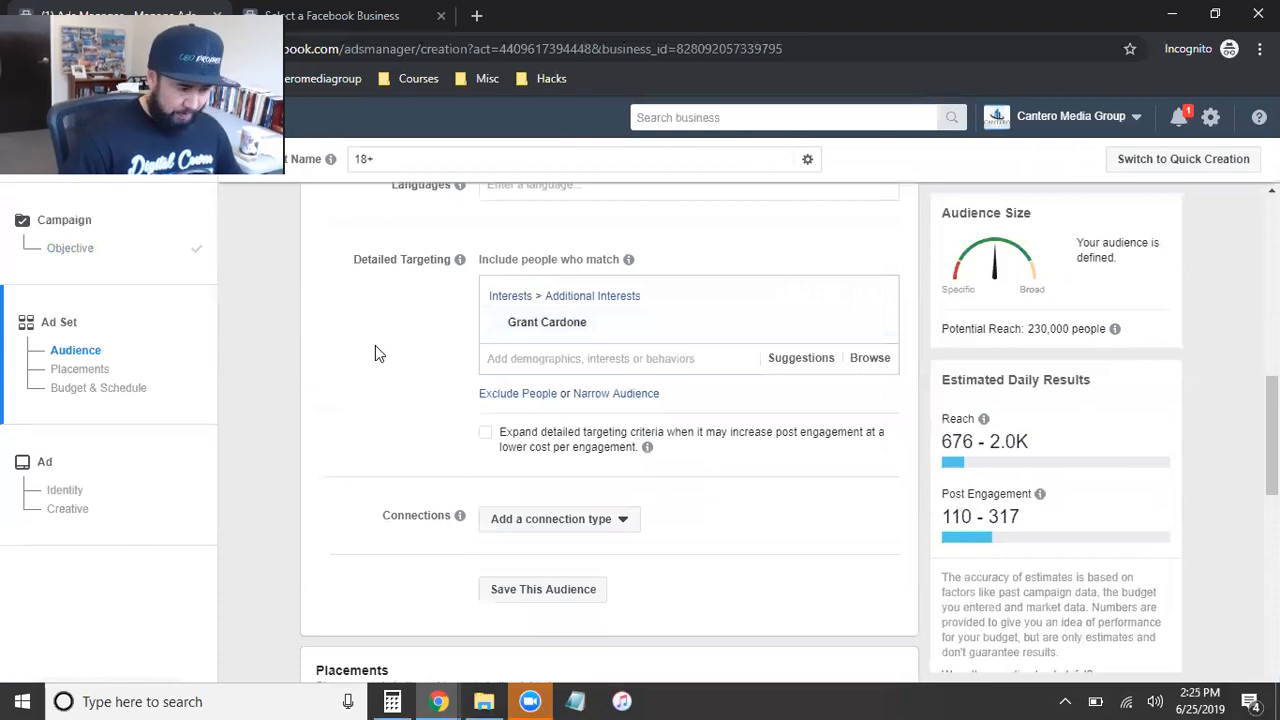
Step: Review the details of the Grant Cardone interest and the suggested related interests in detailed targeting
mouse_move(823, 338)
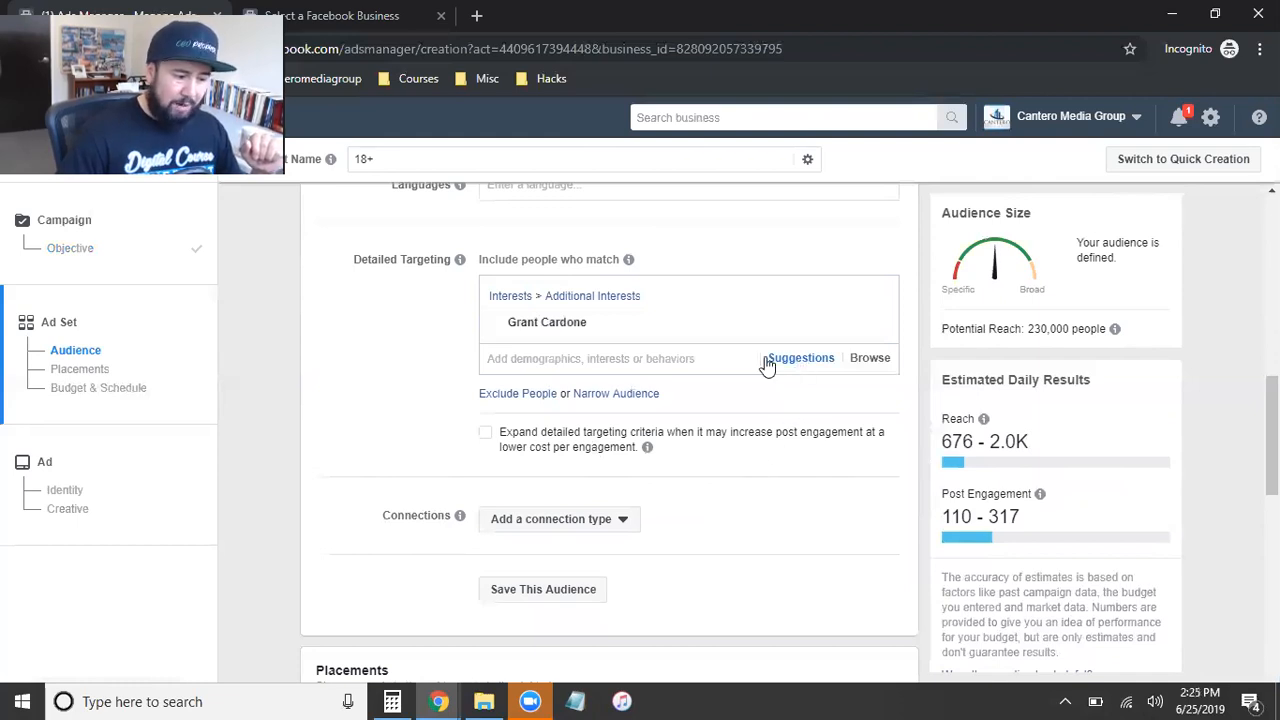
mouse_move(536, 330)
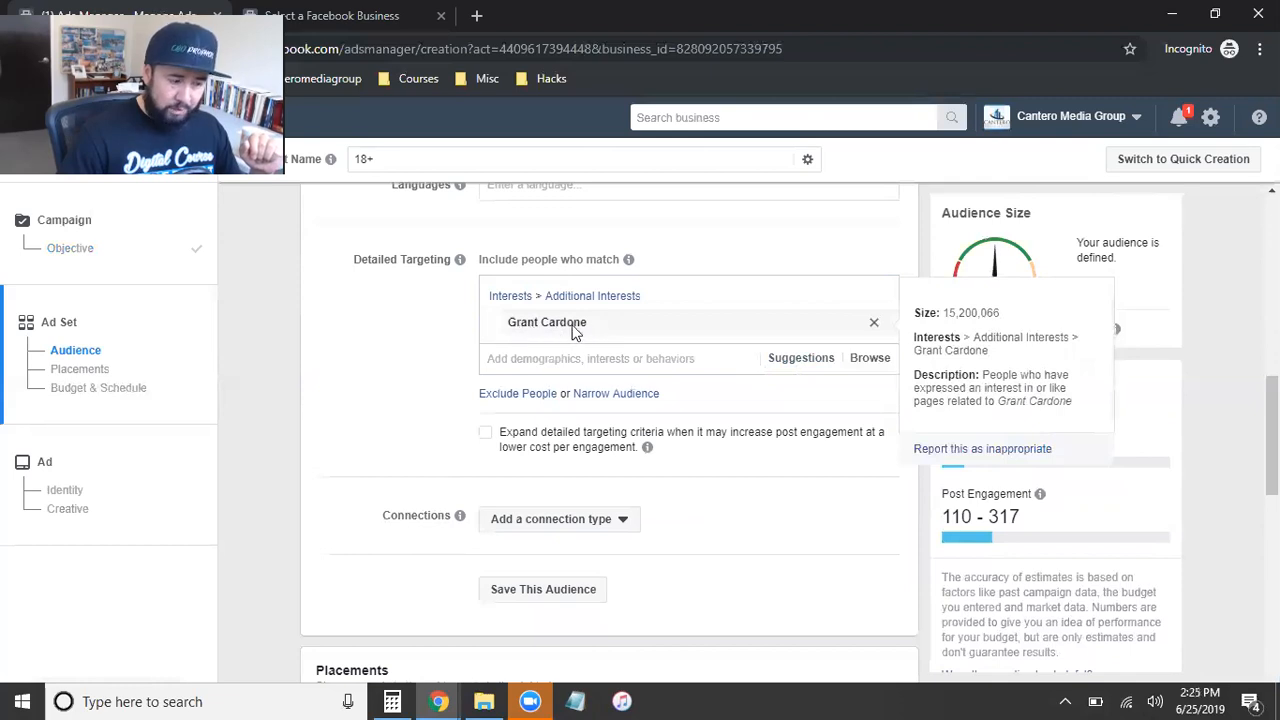
left_click(800, 368)
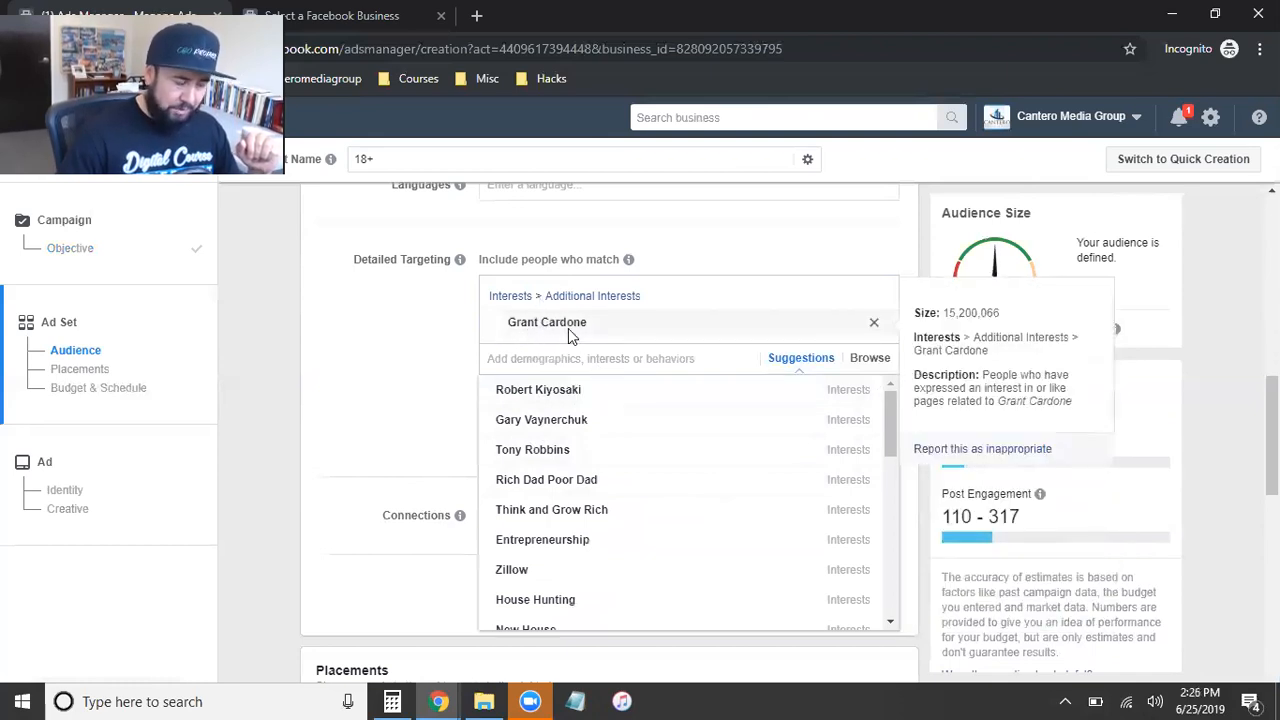
left_click(386, 360)
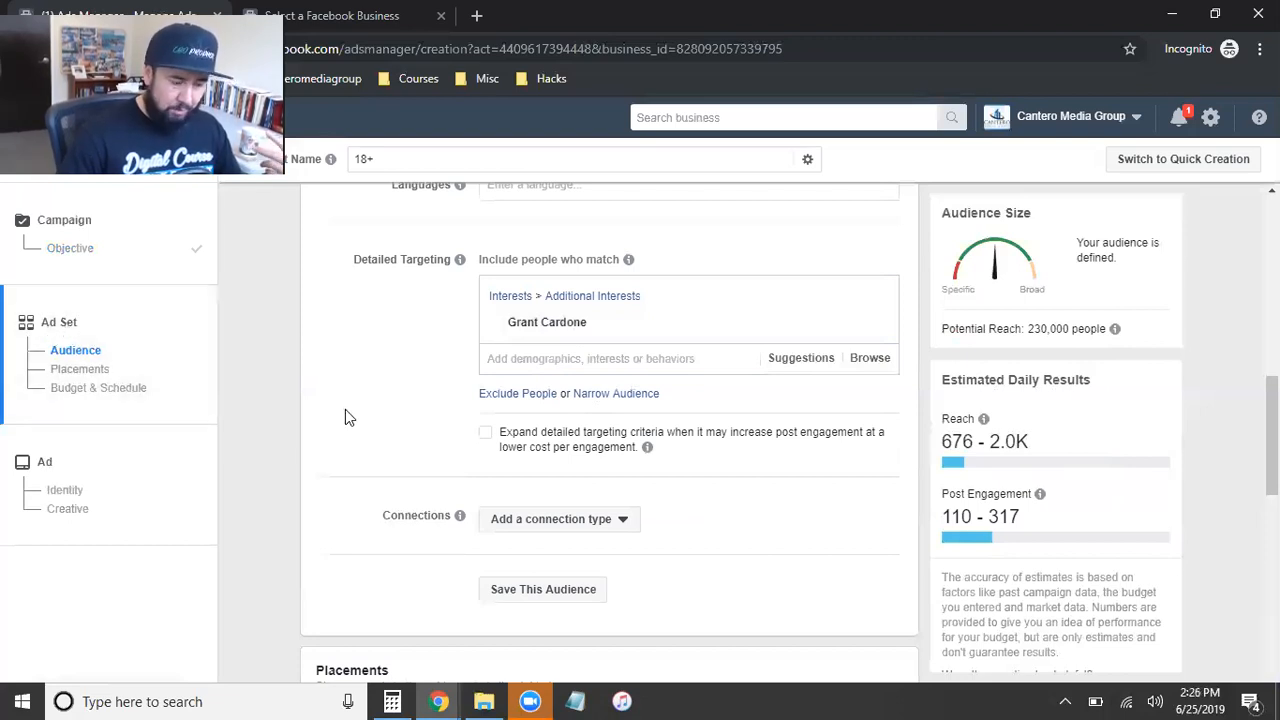
mouse_move(545, 338)
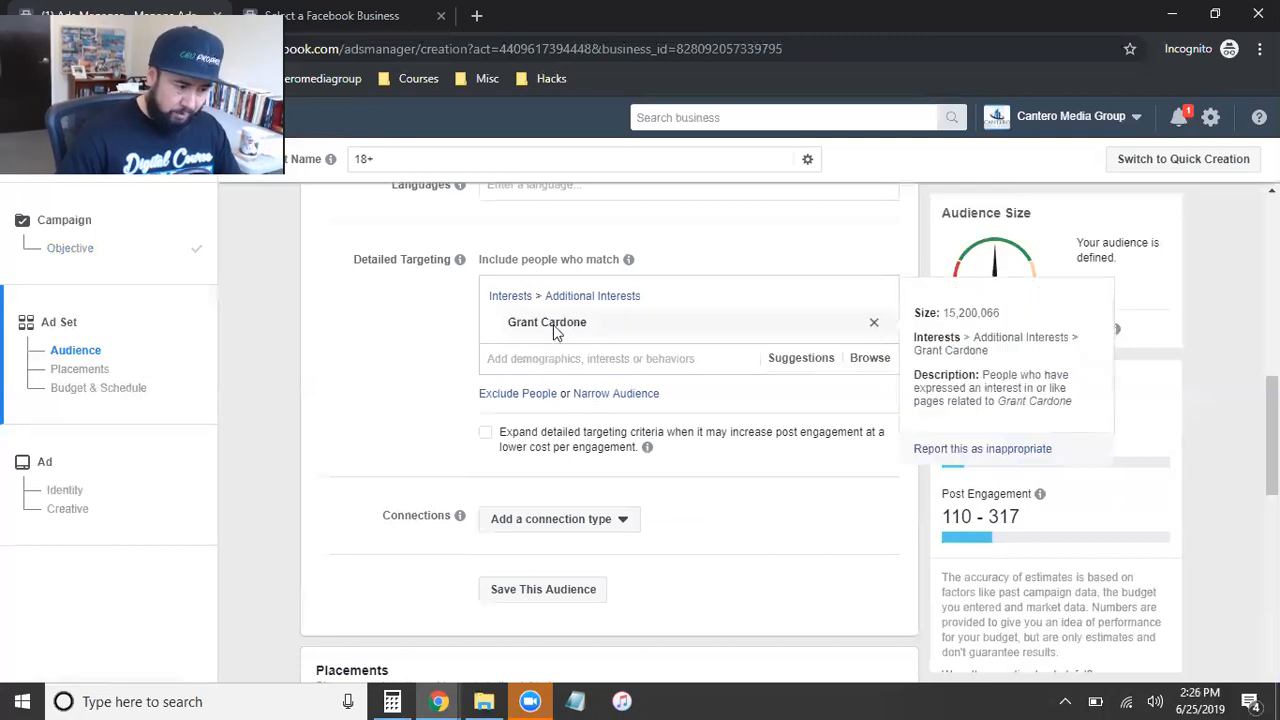
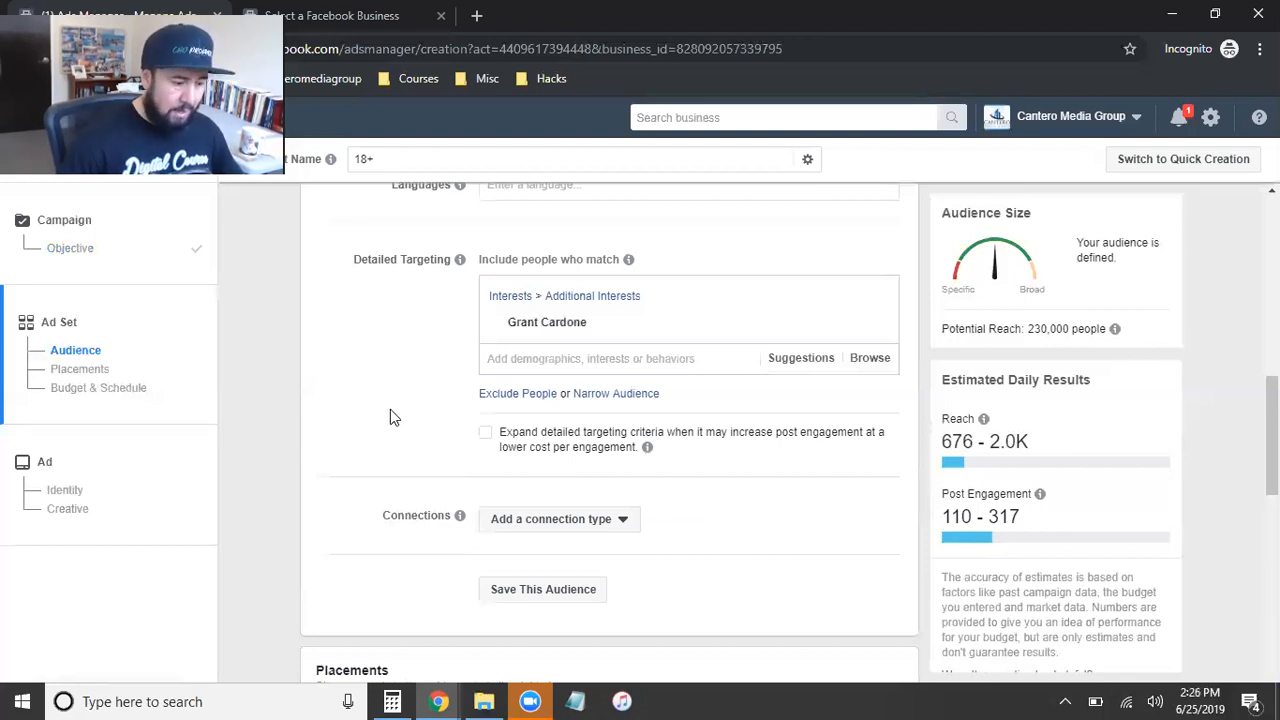
Step: Add a Facebook Pages connection for people who like your Page to the audience
scroll(391, 417, "down", 2)
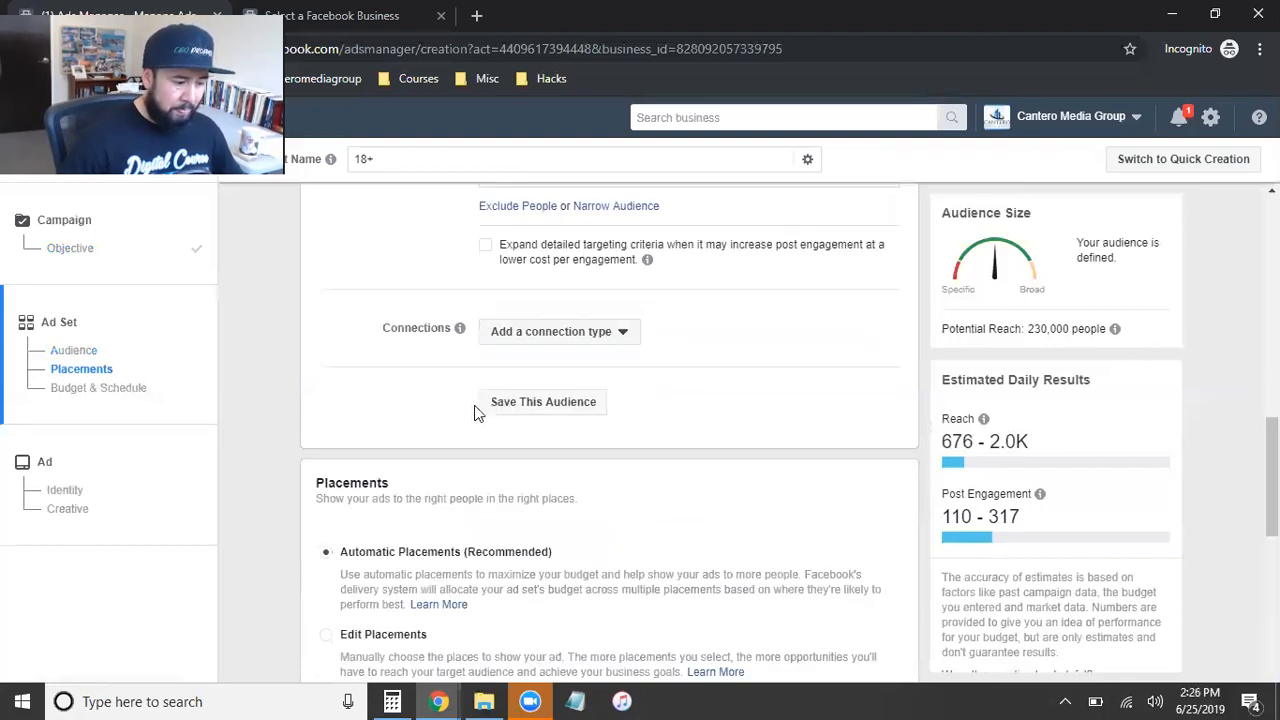
left_click(597, 334)
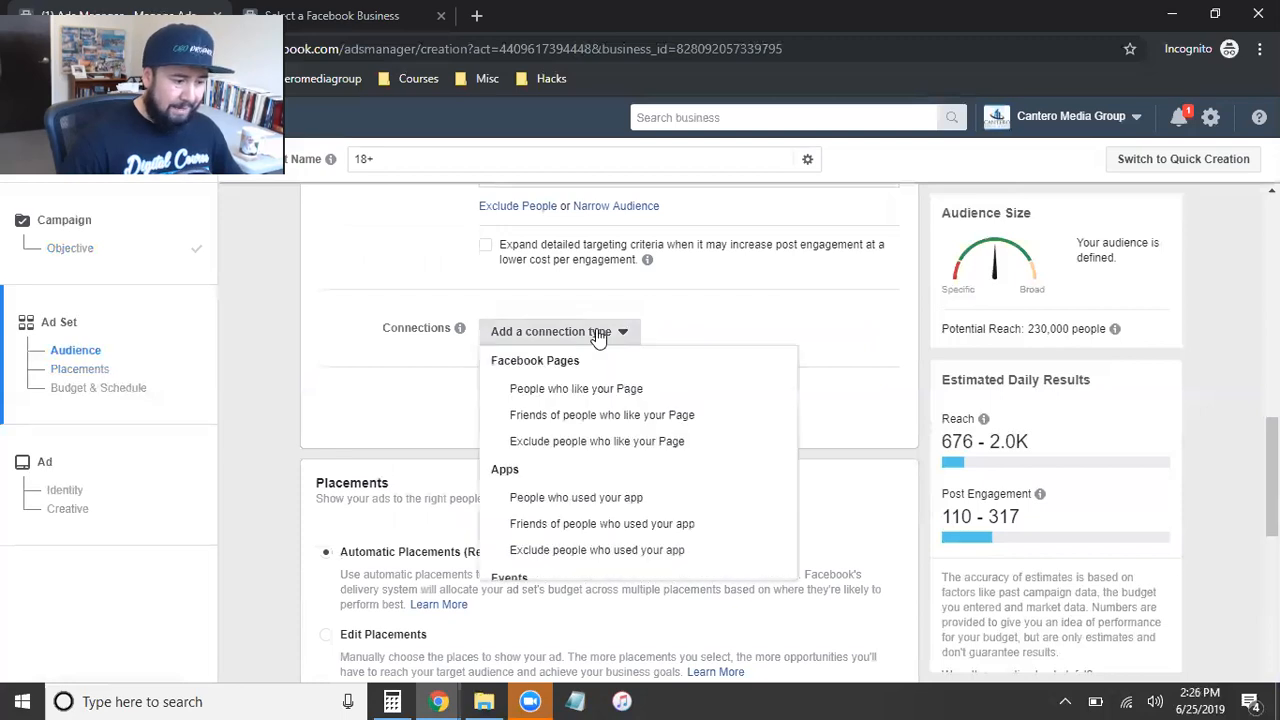
left_click(632, 393)
left_click(553, 402)
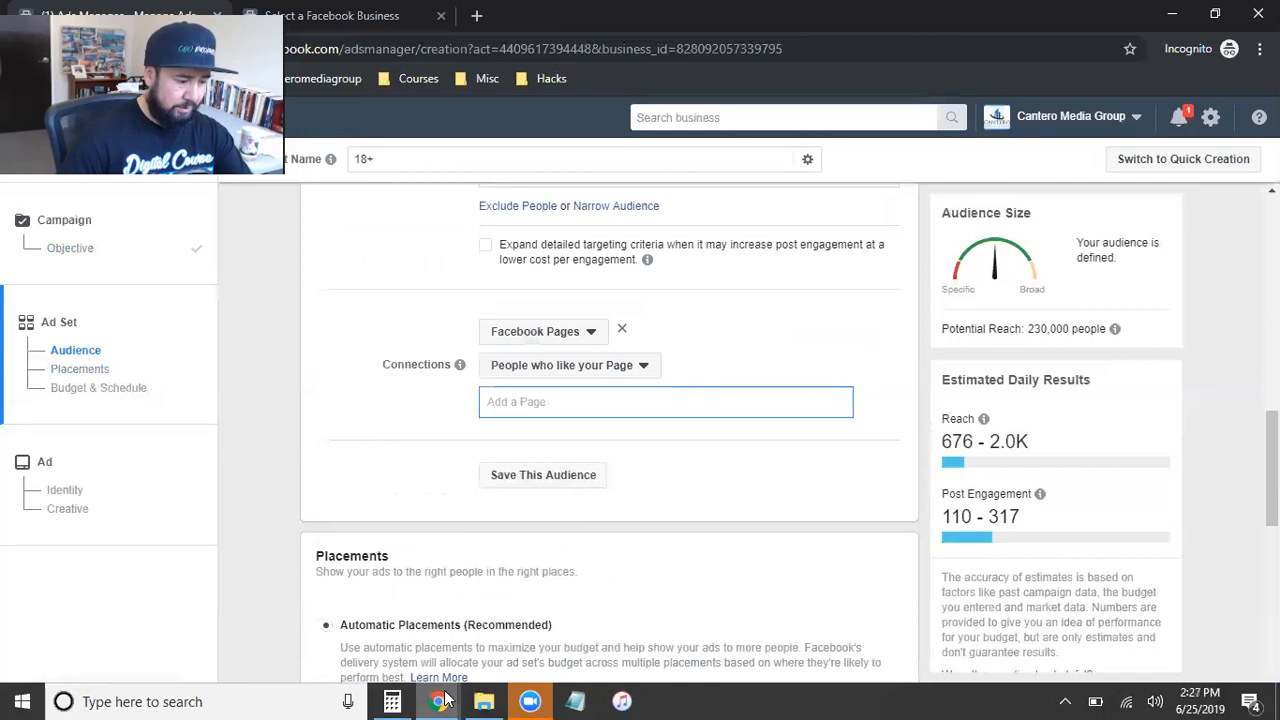
Step: Switch to the client's Delivering The Carolinas Realty page, close the open chat, and copy the page's web address
mouse_move(443, 700)
left_click(390, 600)
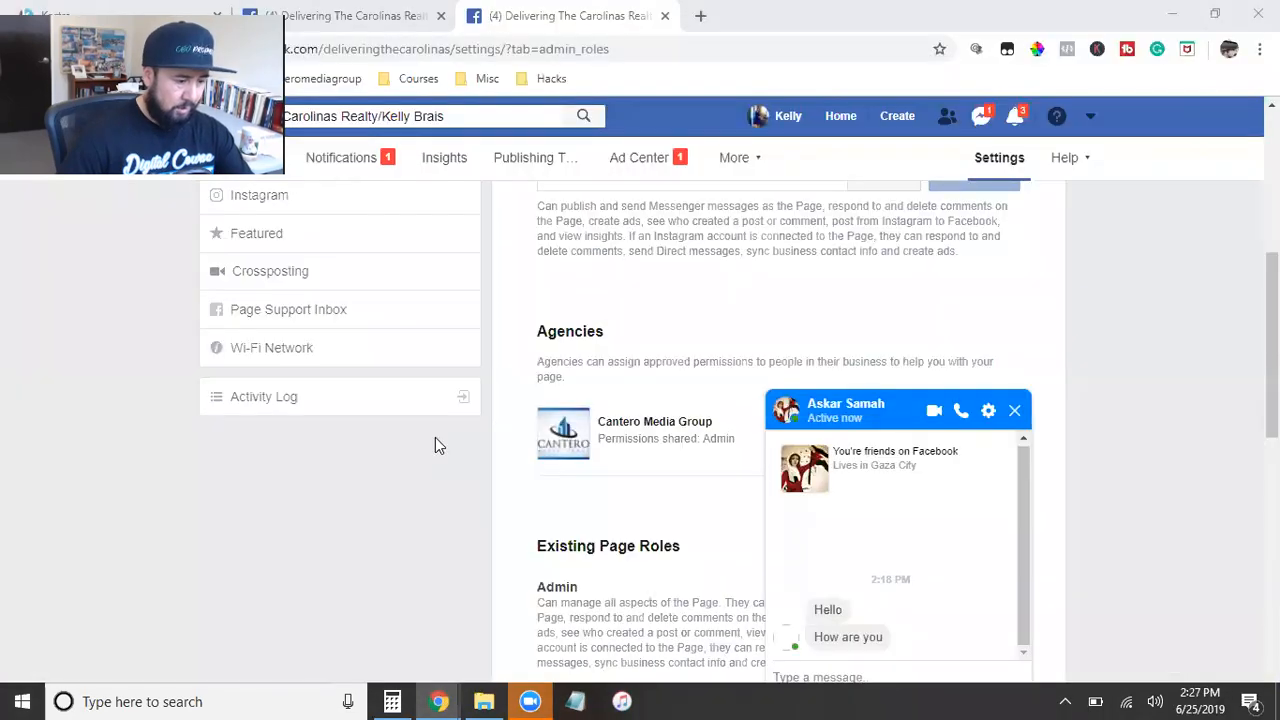
left_click(1014, 410)
scroll(363, 233, "up", 5)
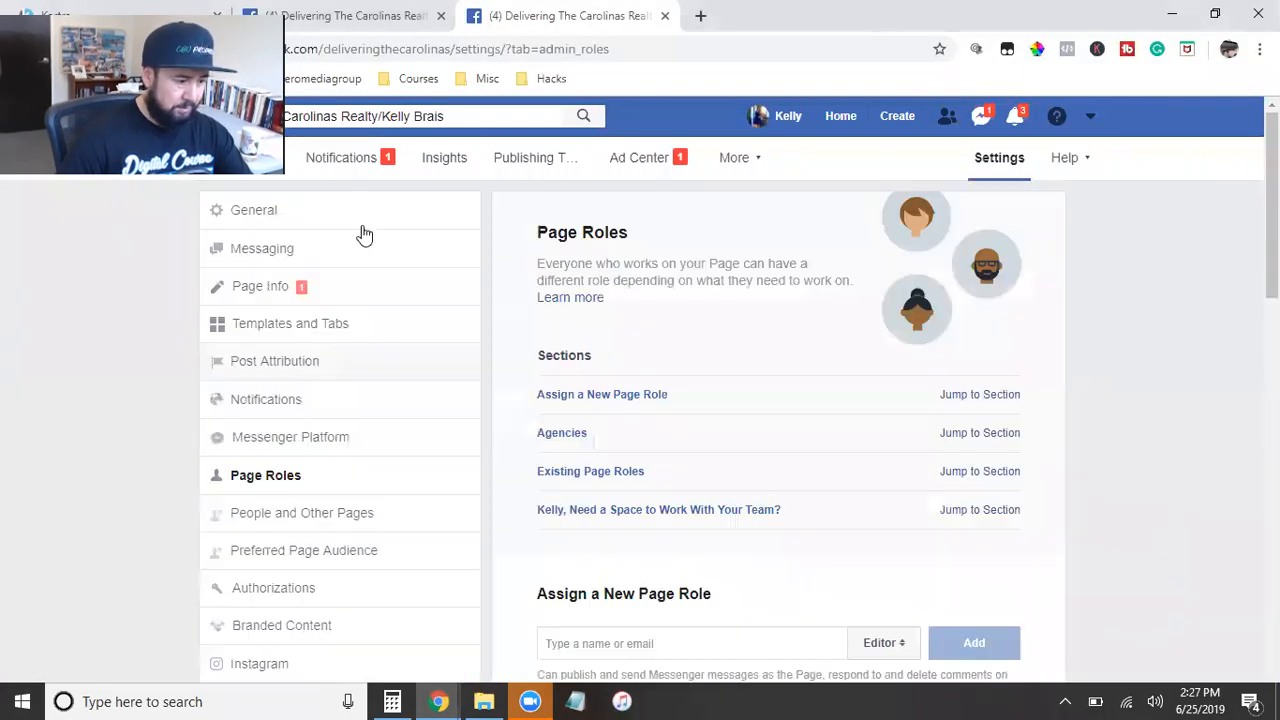
left_click(306, 166)
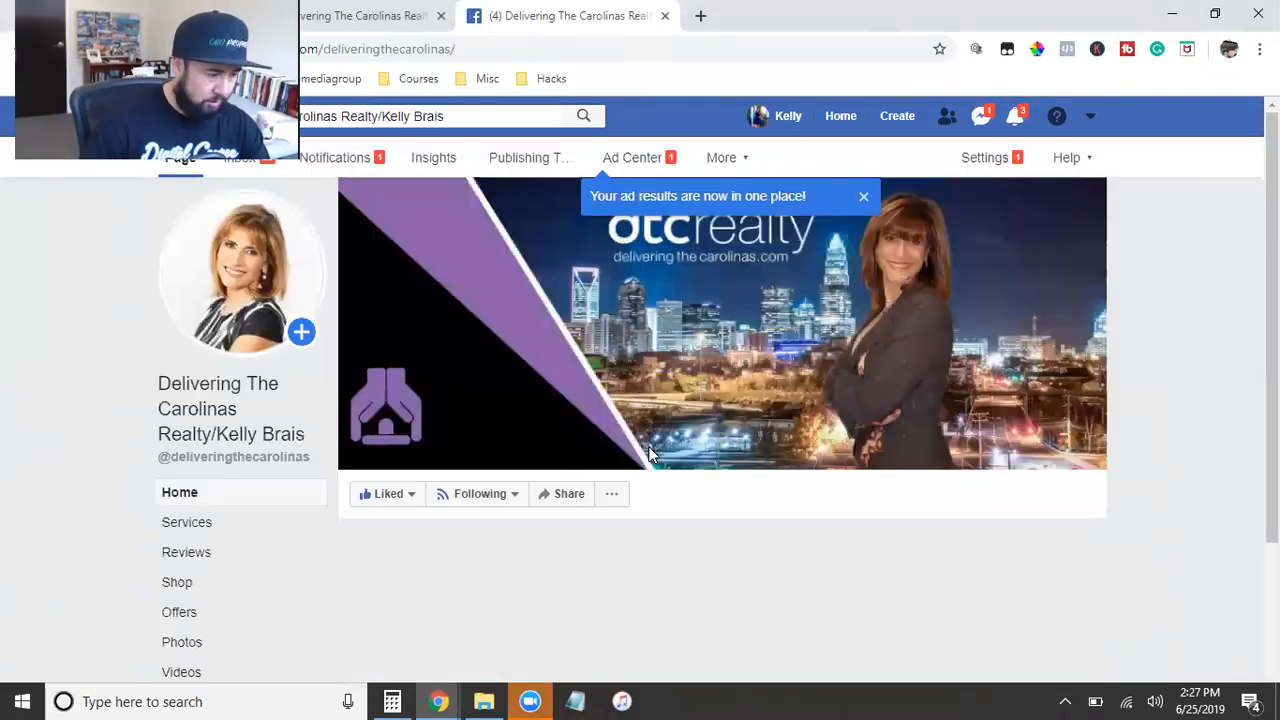
left_click(384, 50)
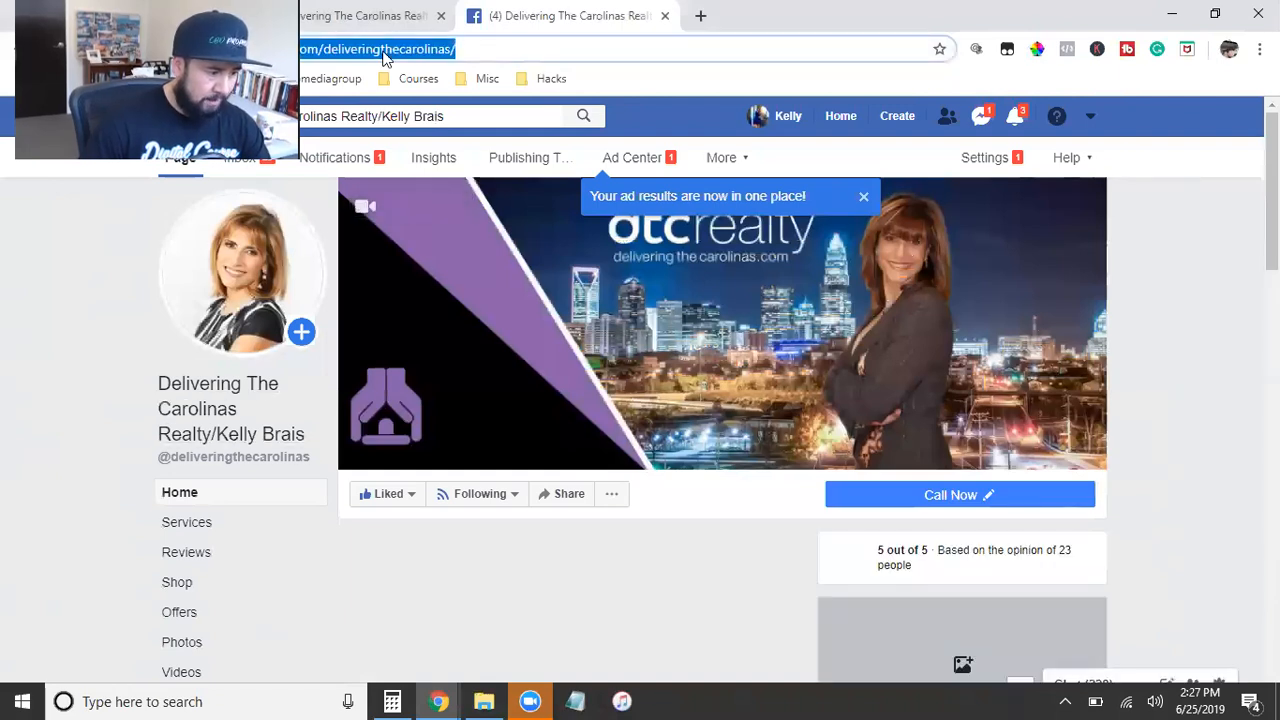
right_click(386, 50)
left_click(437, 154)
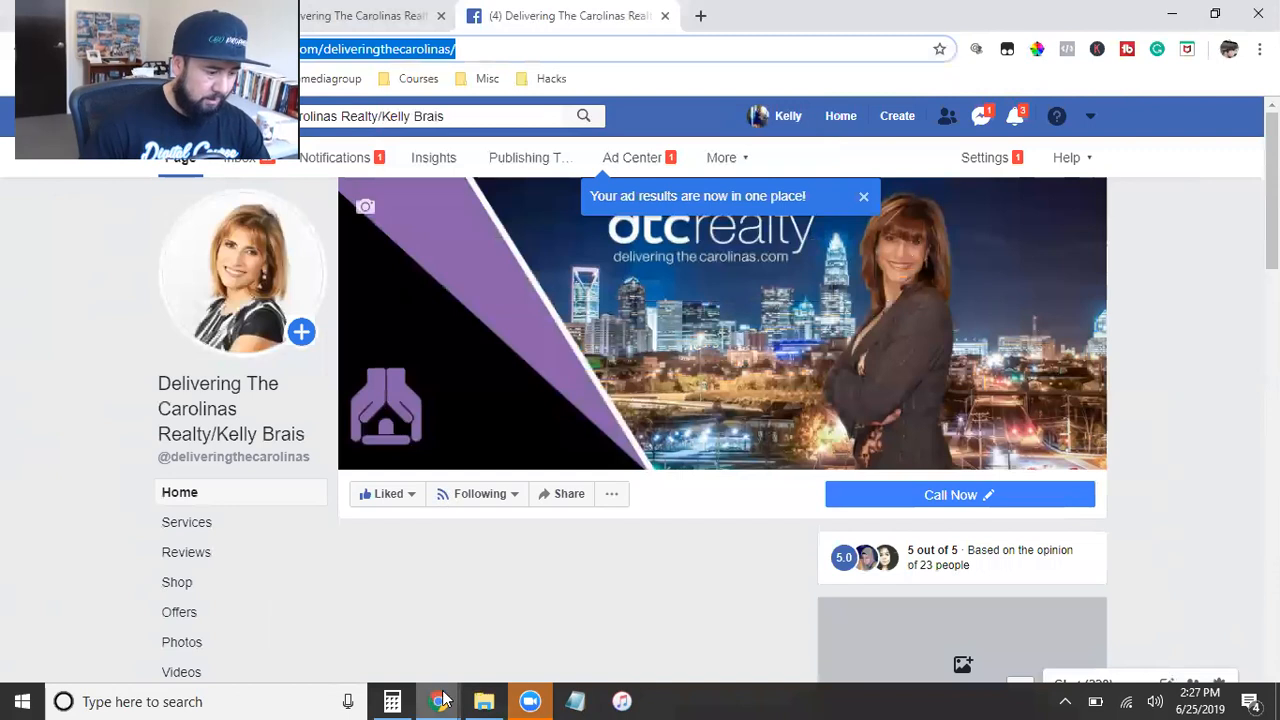
mouse_move(443, 698)
left_click(488, 640)
left_click(552, 403)
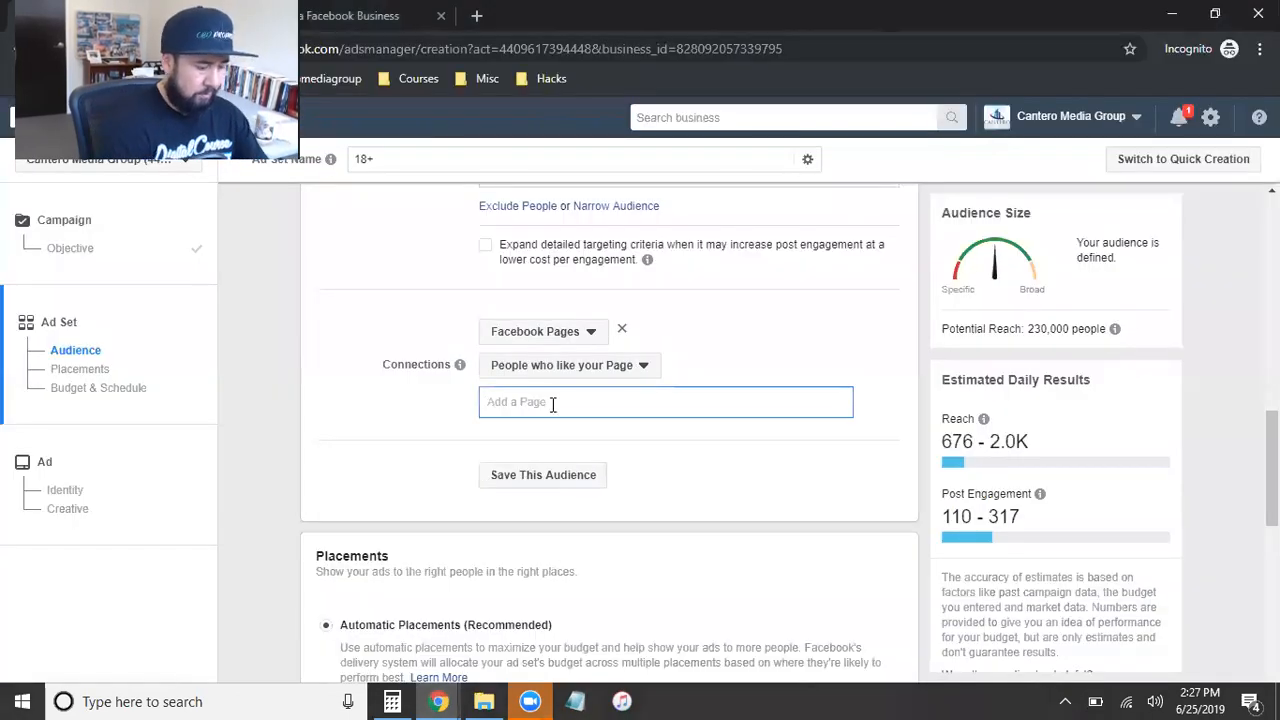
key("ctrl+v")
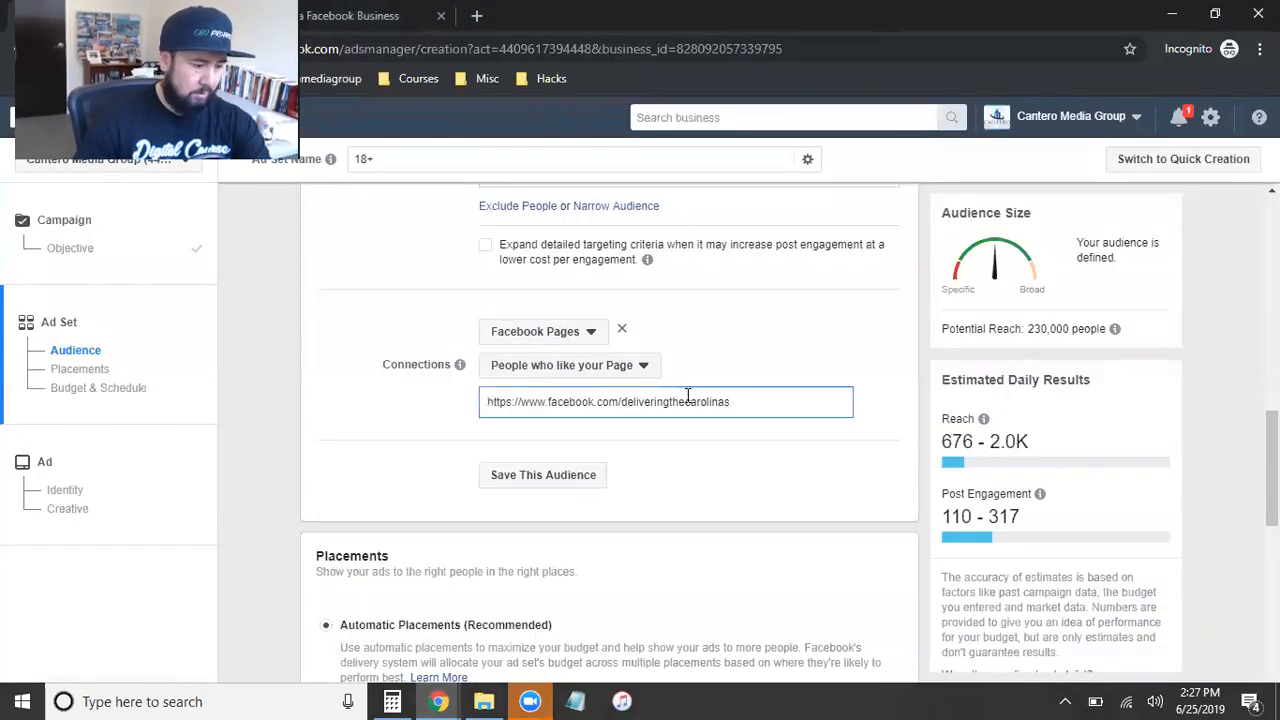
key("BackSpace")
key("BackSpace")
key("BackSpace")
key("BackSpace")
key("BackSpace")
key("BackSpace")
key("BackSpace")
key("BackSpace")
key("BackSpace")
key("BackSpace")
key("BackSpace")
key("BackSpace")
key("BackSpace")
key("BackSpace")
key("BackSpace")
key("BackSpace")
key("BackSpace")
key("BackSpace")
key("BackSpace")
key("BackSpace")
key("BackSpace")
key("BackSpace")
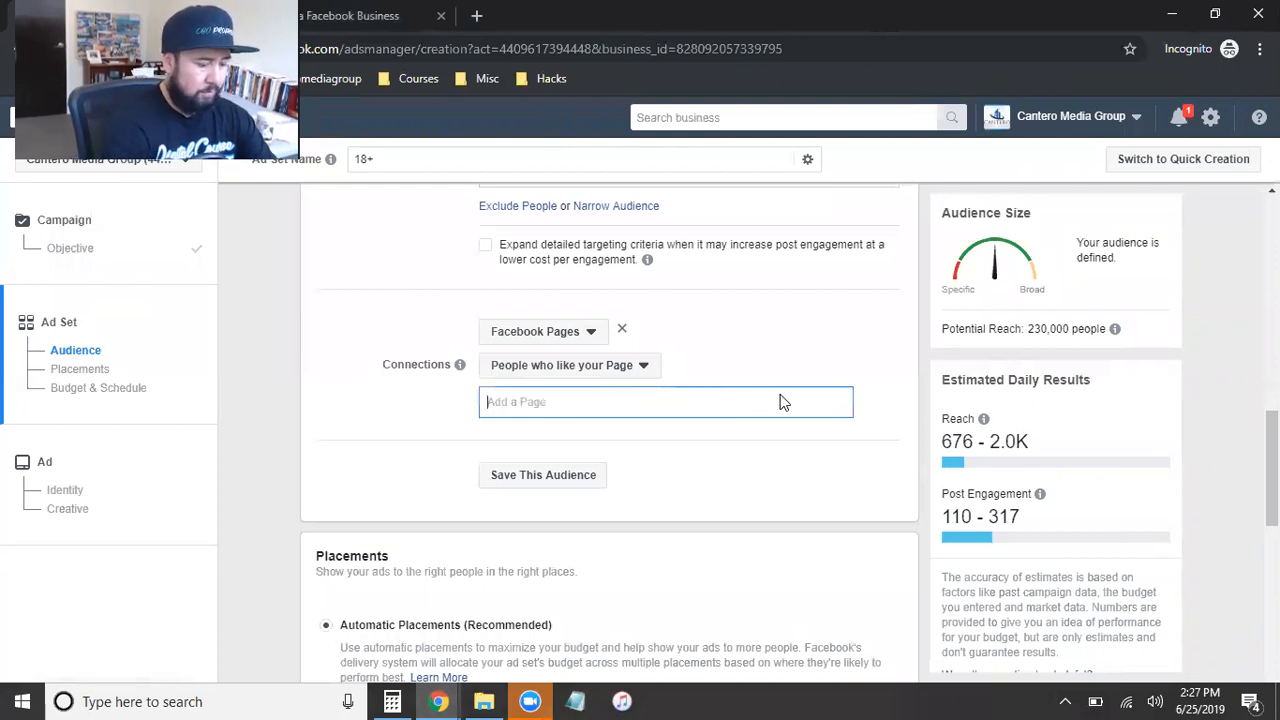
Step: Search by the client's first name and set the Delivering The Carolinas Realty page bearing the client's name as the connection
type("kelly")
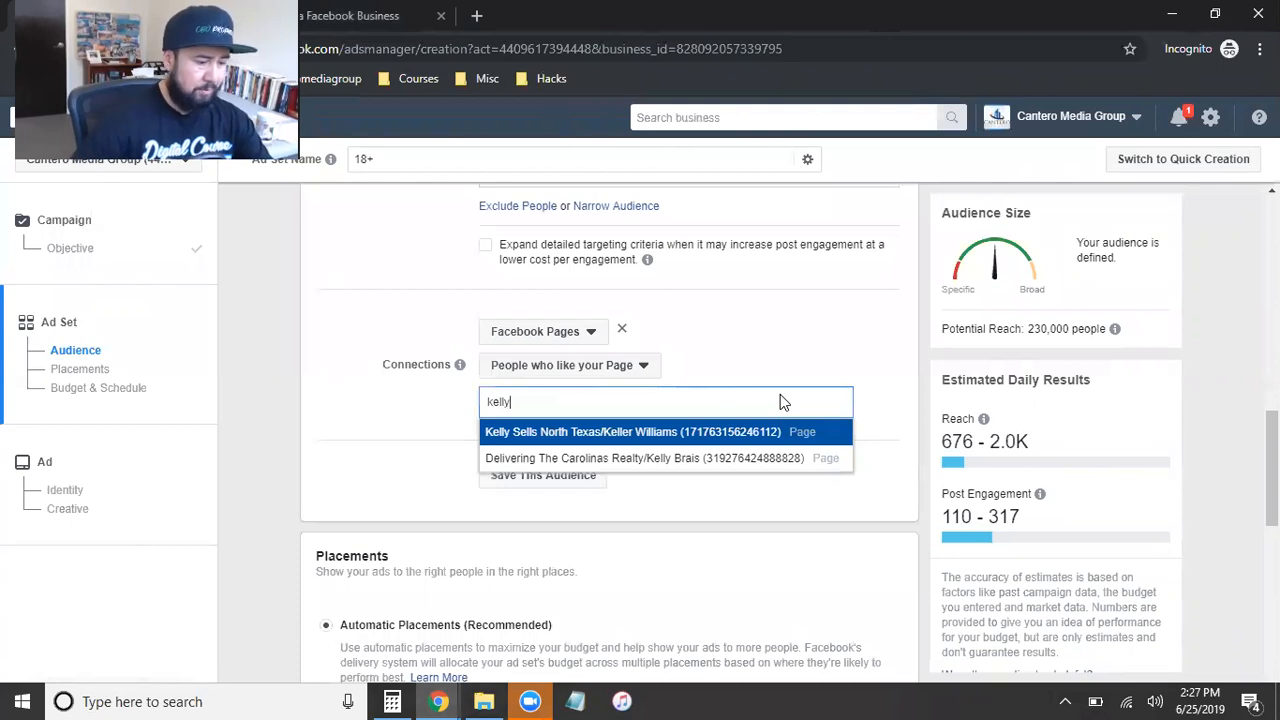
left_click(587, 465)
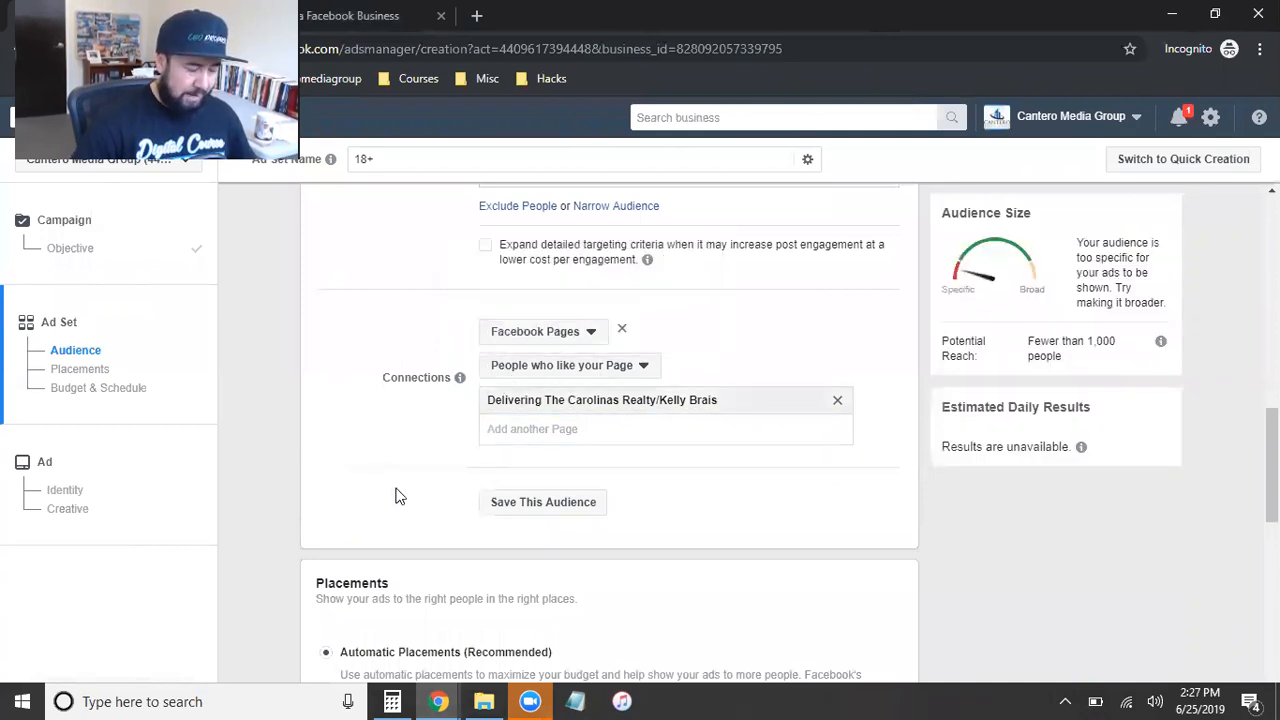
Step: Keep Automatic Placements and the $11.00 daily budget, and continue to the ad setup
scroll(386, 489, "down", 1)
scroll(386, 489, "down", 2)
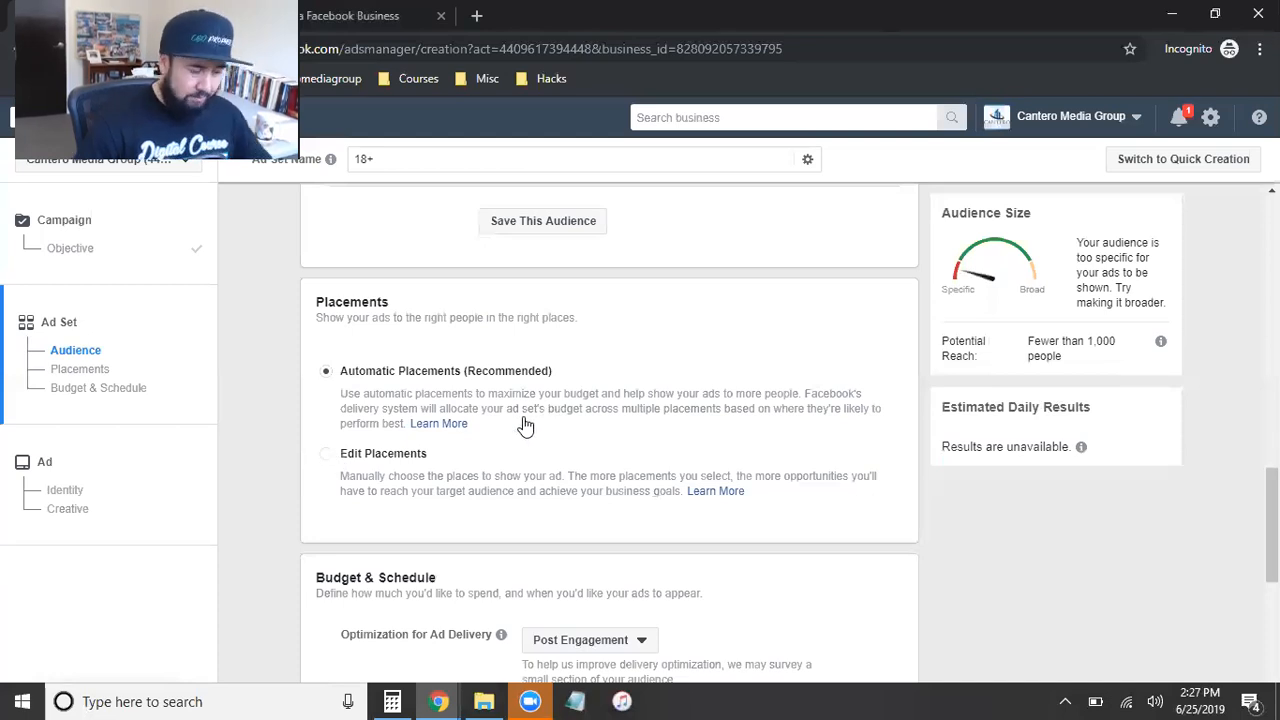
scroll(533, 430, "down", 1)
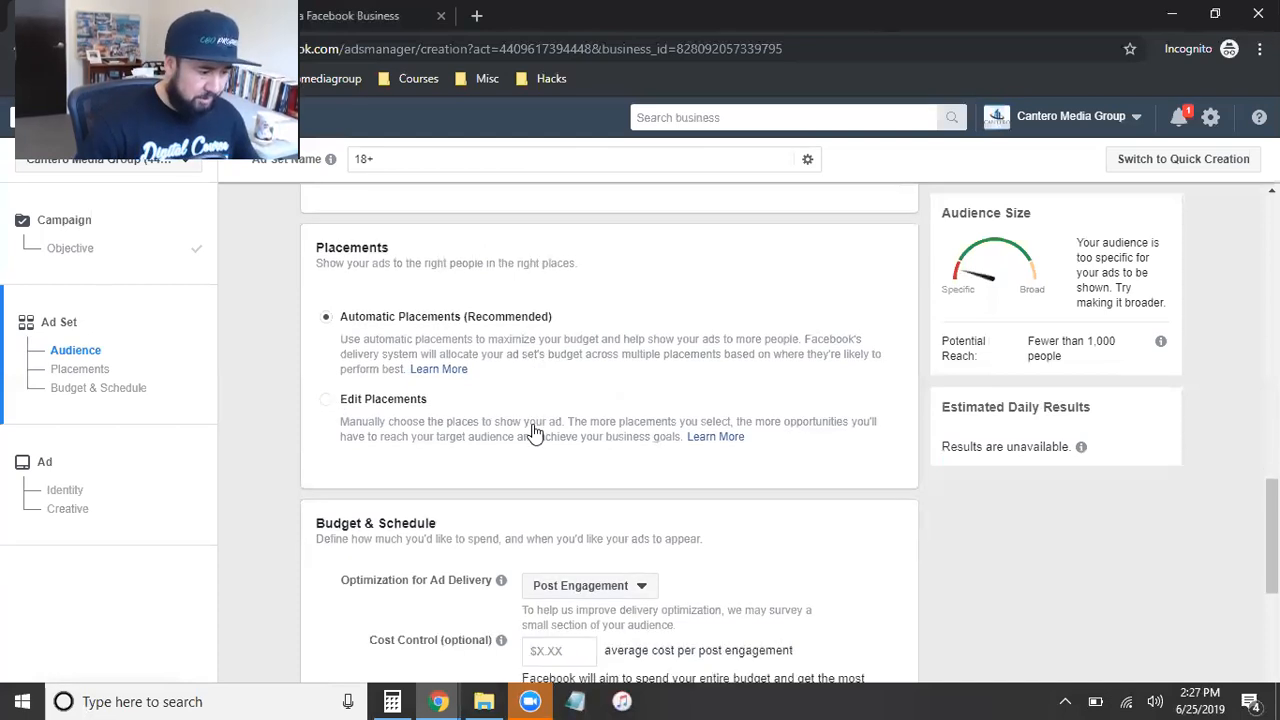
scroll(533, 430, "down", 6)
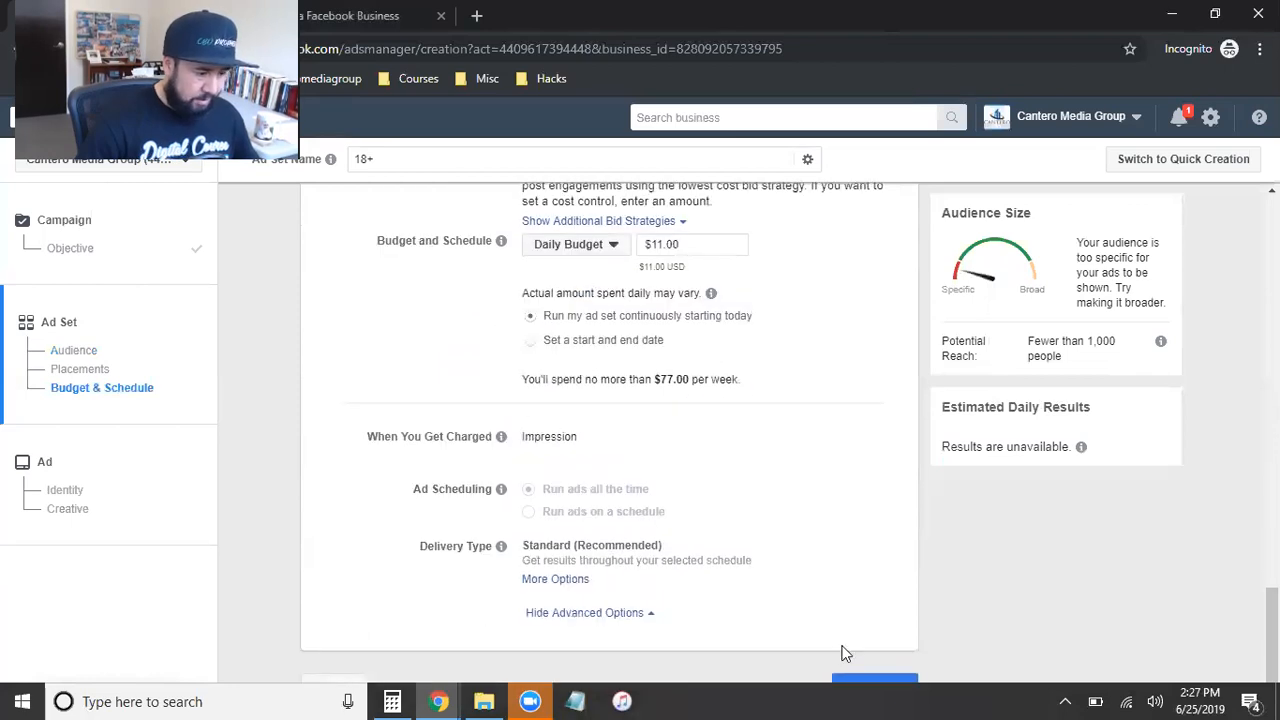
left_click(870, 678)
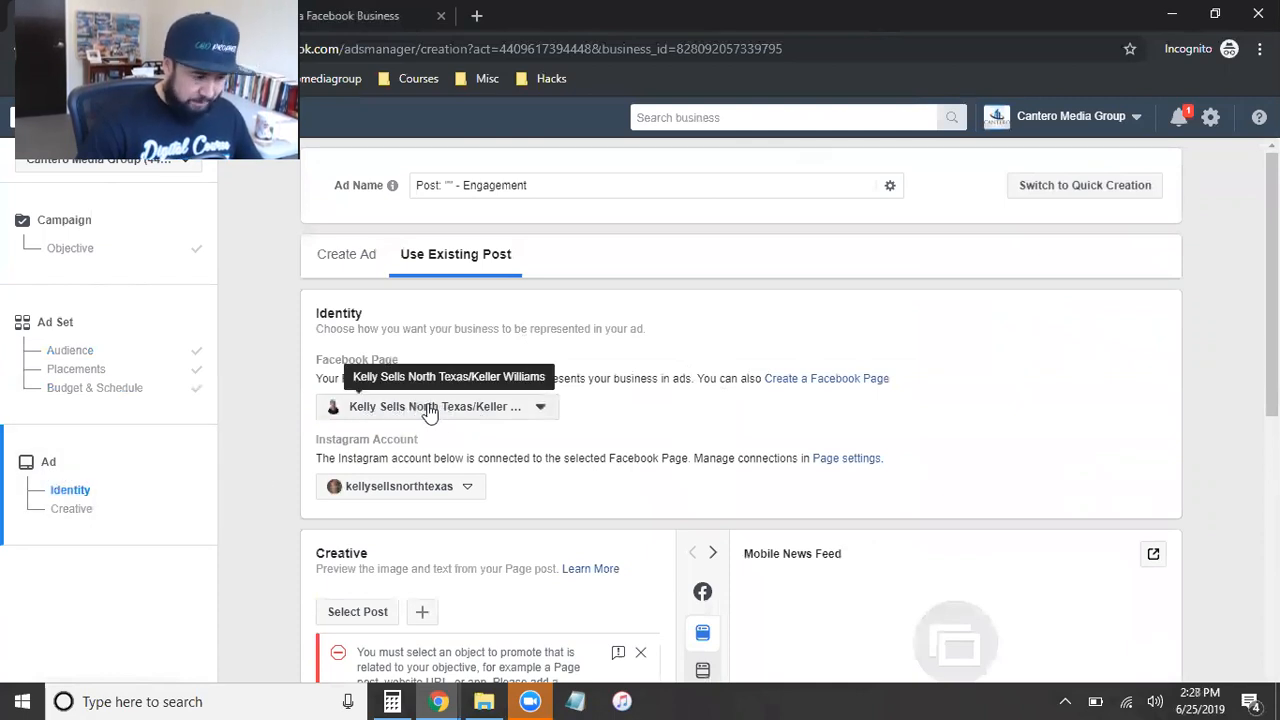
Step: Set the ad identity's Facebook Page to the Delivering The Carolinas Realty page bearing the client's name
left_click(537, 409)
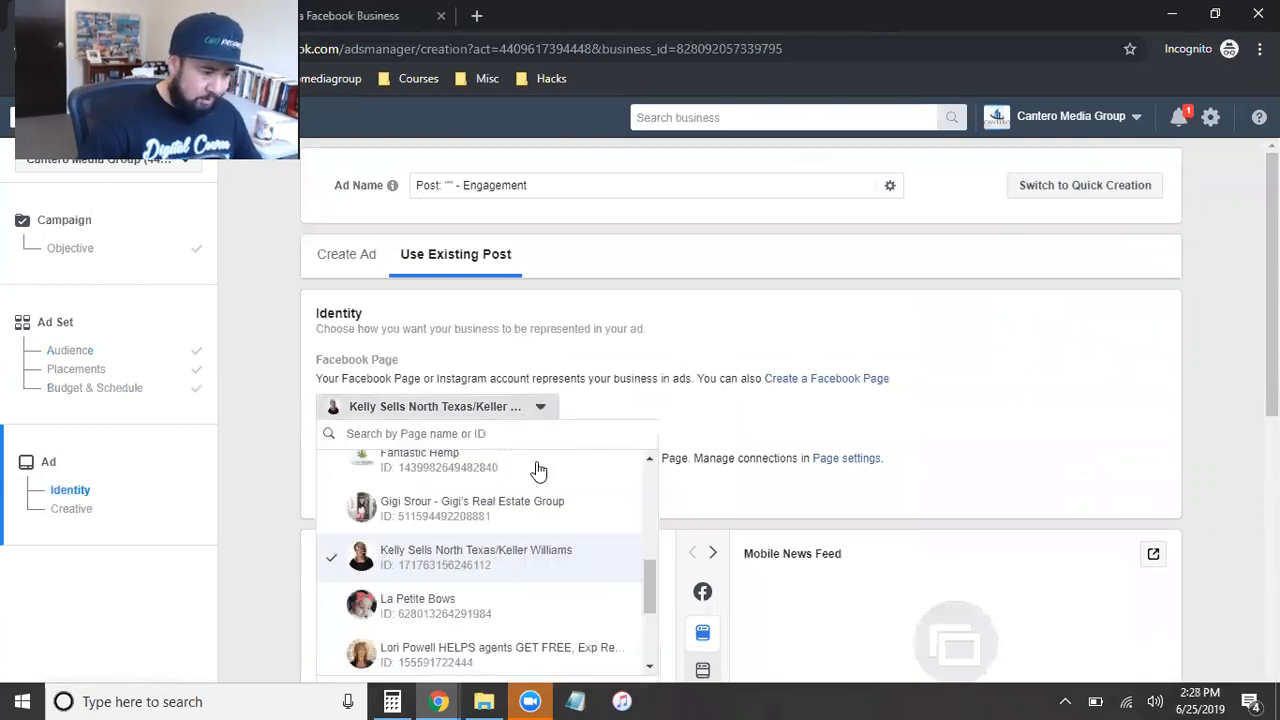
scroll(512, 592, "up", 2)
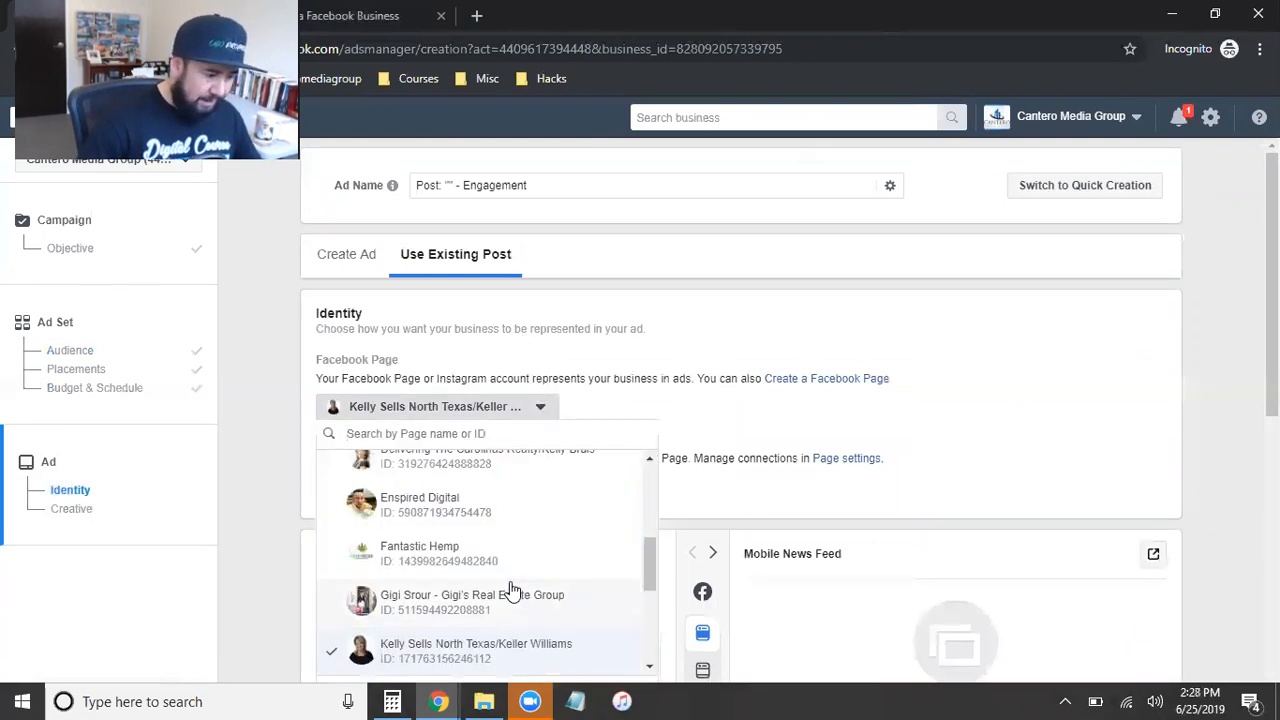
left_click(449, 550)
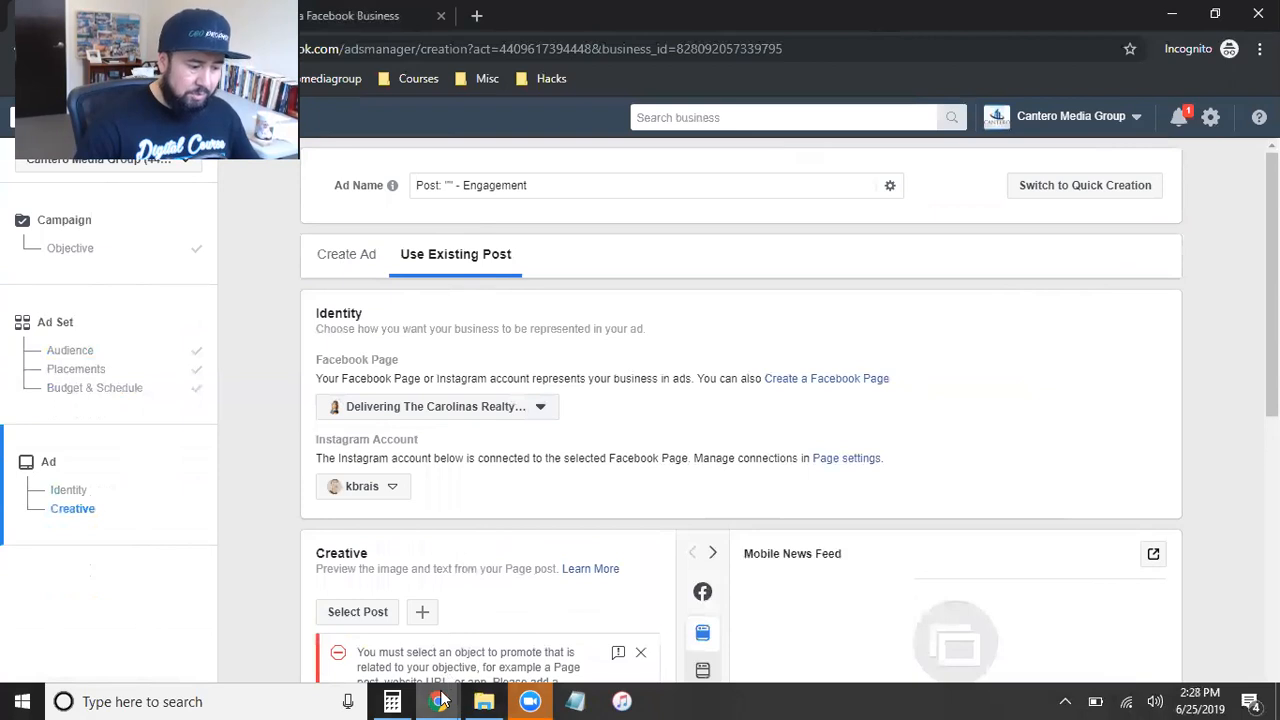
Step: Look through the client's Facebook page for existing content to promote
mouse_move(441, 698)
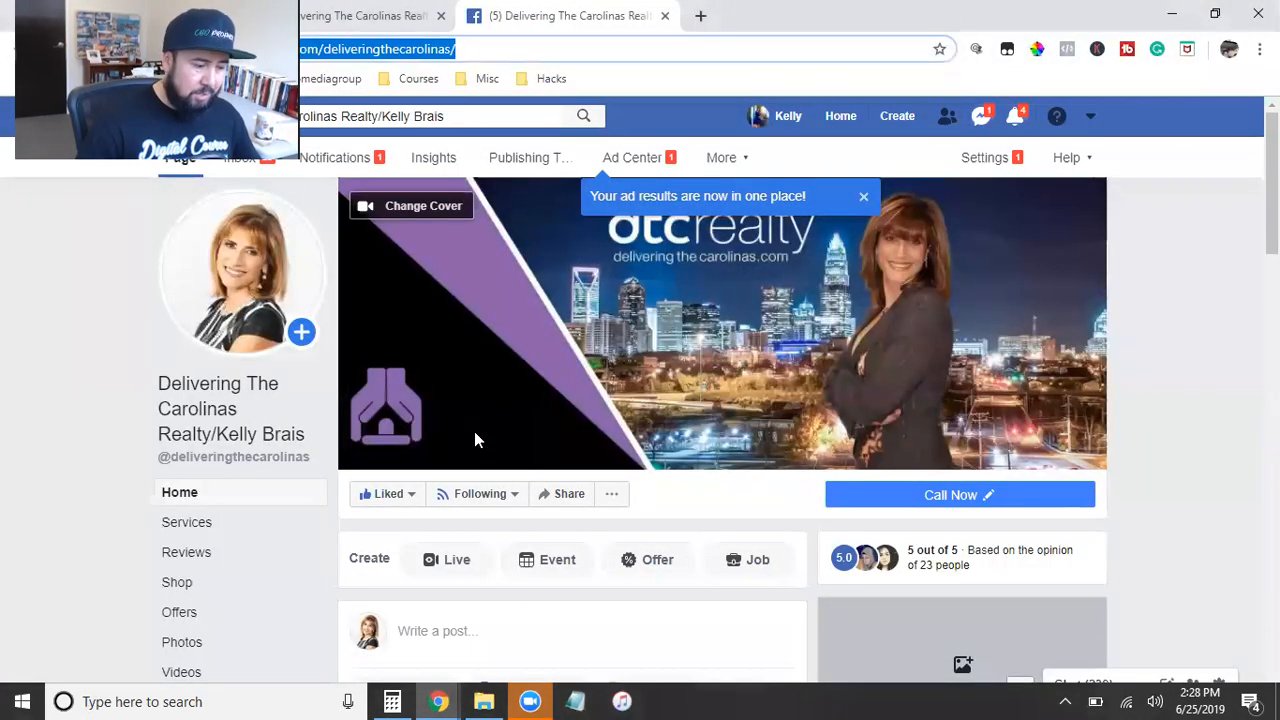
scroll(474, 437, "down", 4)
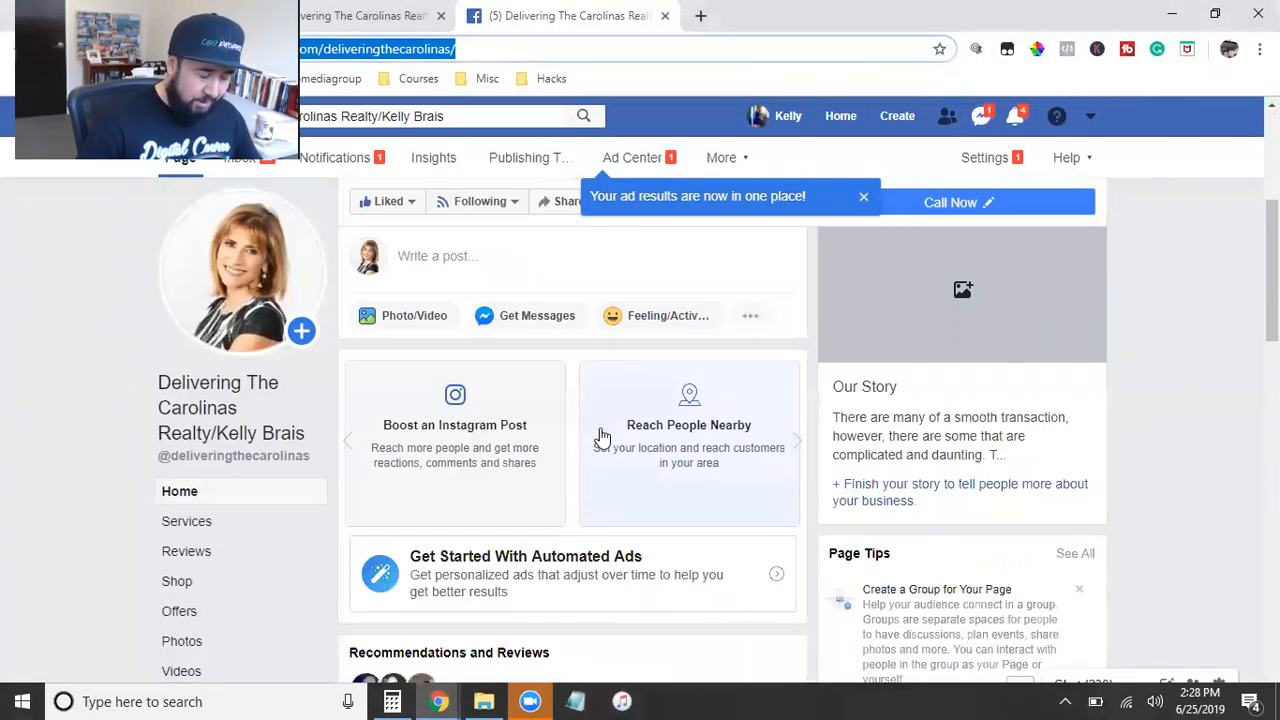
scroll(601, 437, "down", 4)
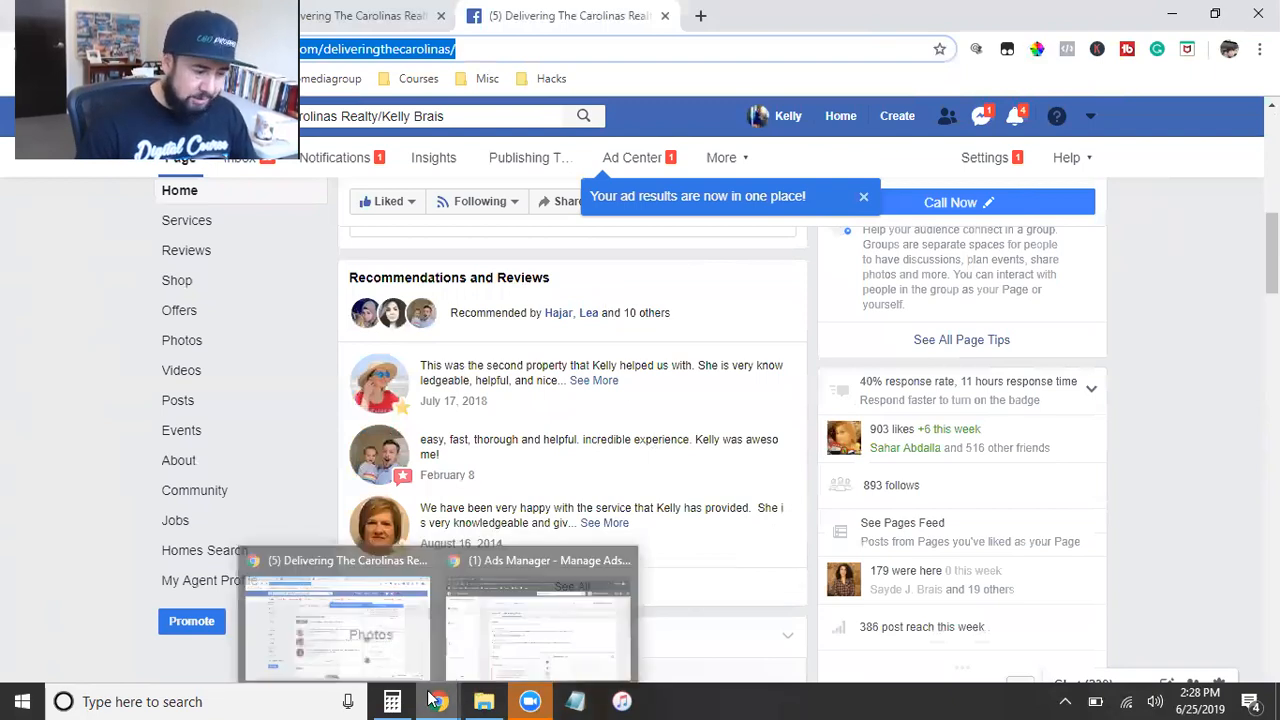
Step: Return to Ads Manager and use the Delivering The Carolinas Realty post from Jun 25, 2019 with 8 likes as the creative
left_click(505, 605)
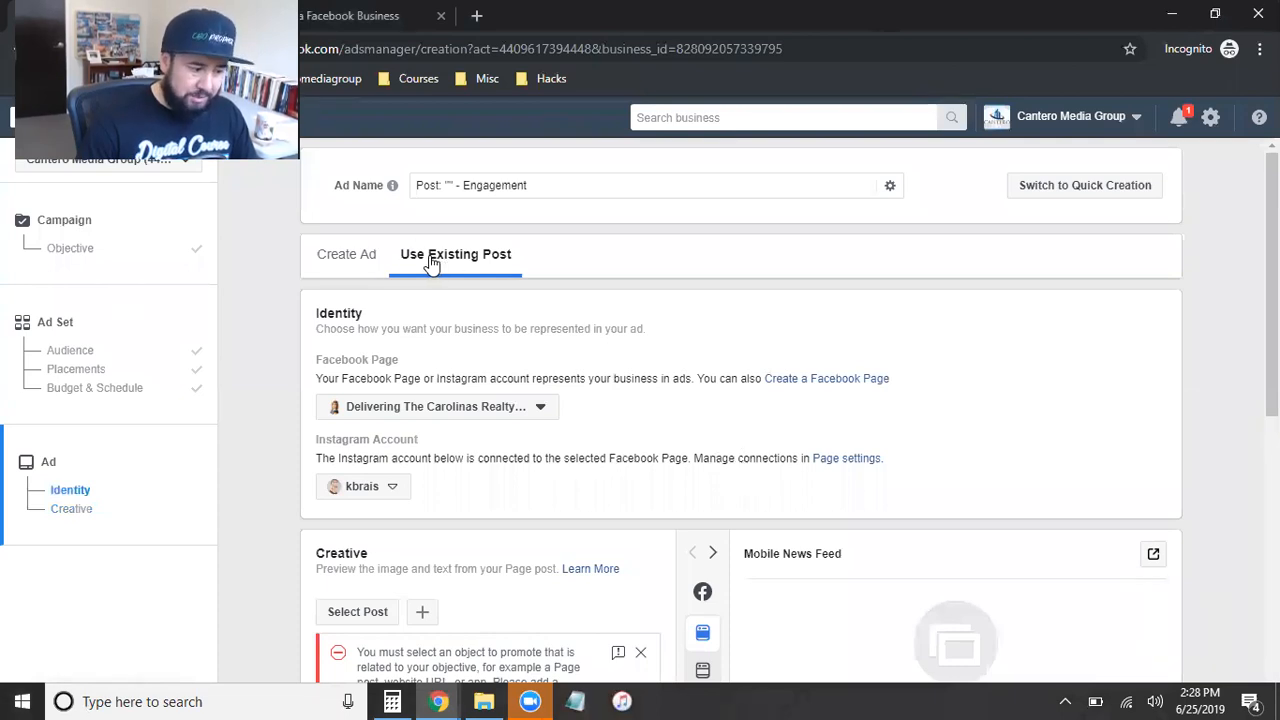
scroll(497, 452, "down", 2)
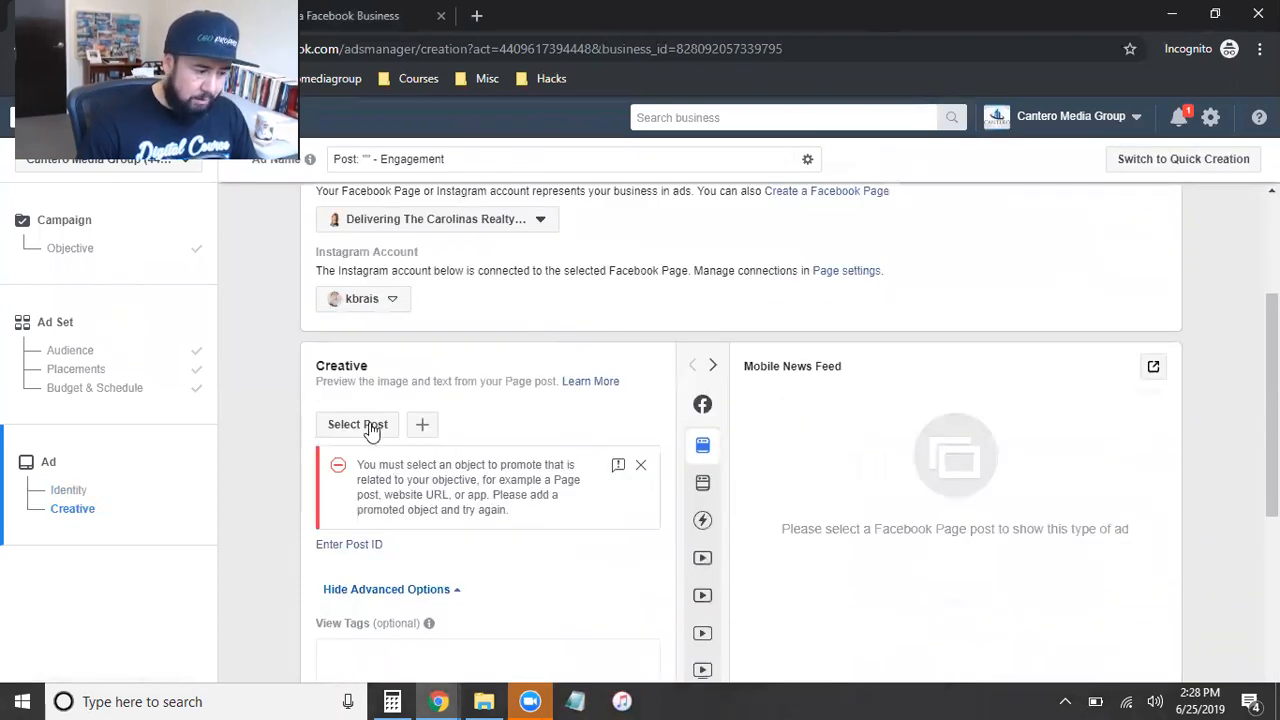
left_click(358, 425)
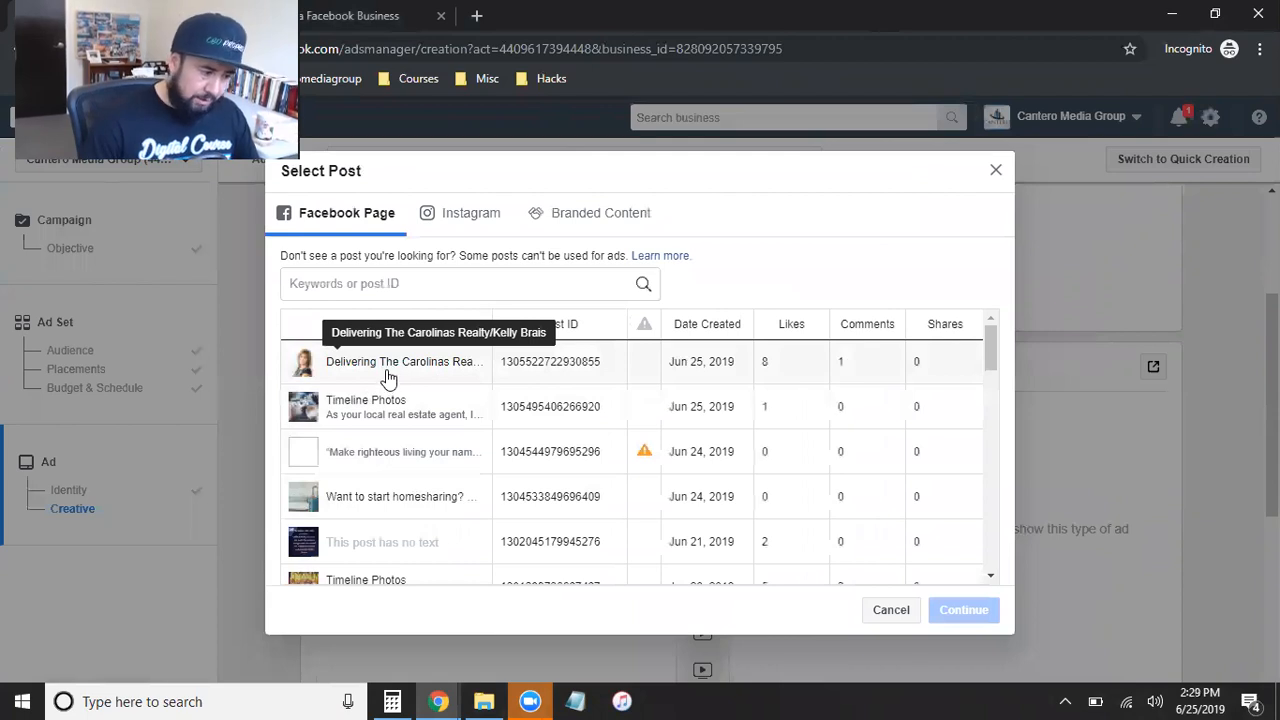
left_click(388, 380)
left_click(955, 618)
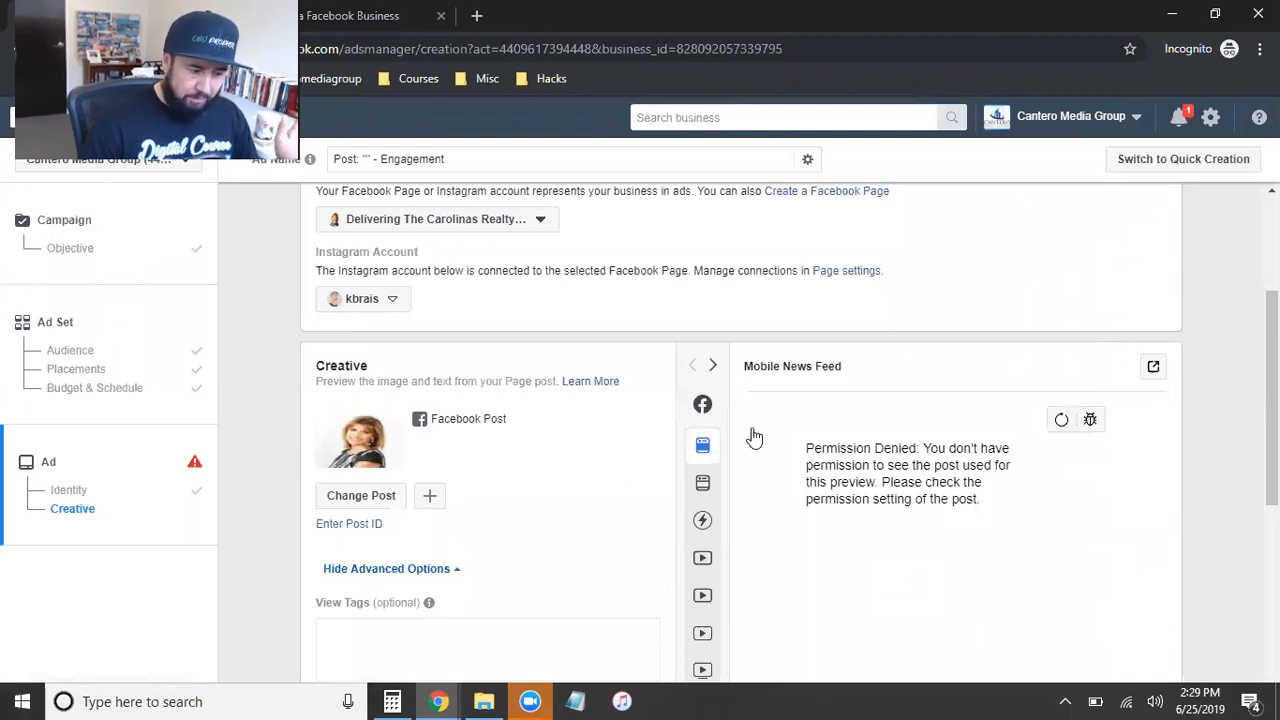
Step: Switch the ad to Create Ad and check the Facebook Page choices for its identity, keeping the selected page
scroll(669, 500, "up", 1)
scroll(667, 493, "up", 1)
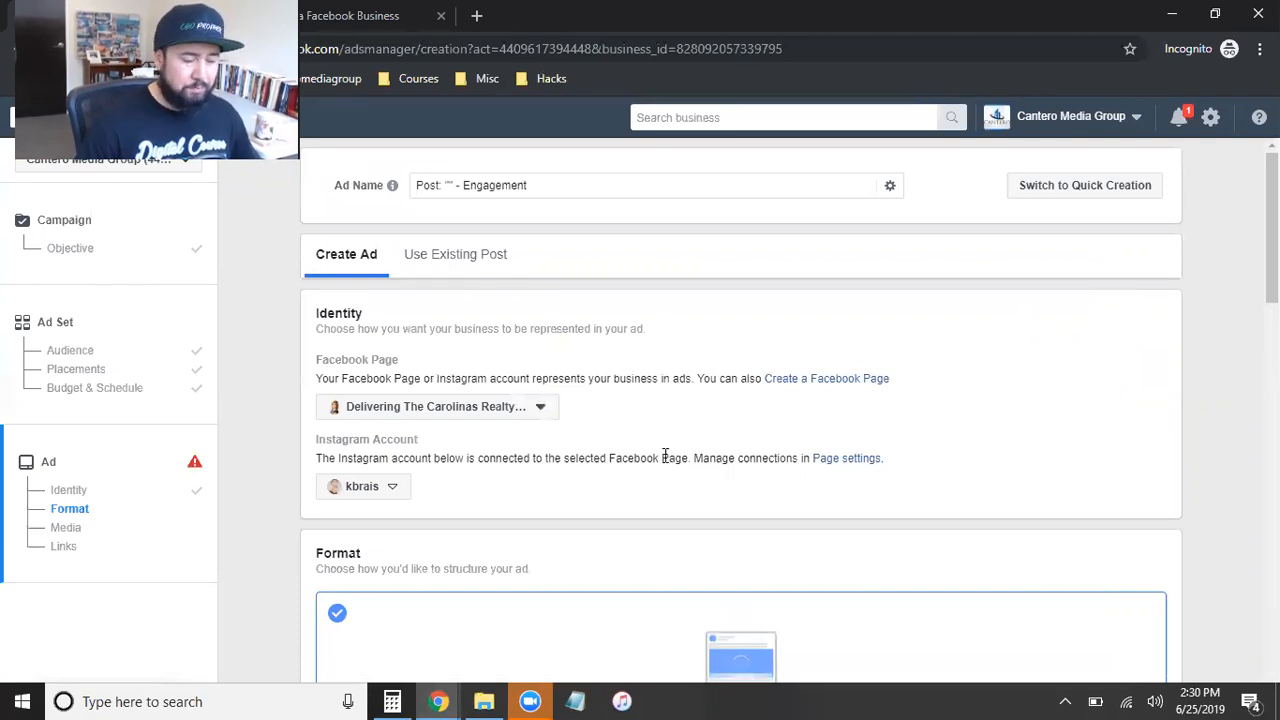
left_click(408, 407)
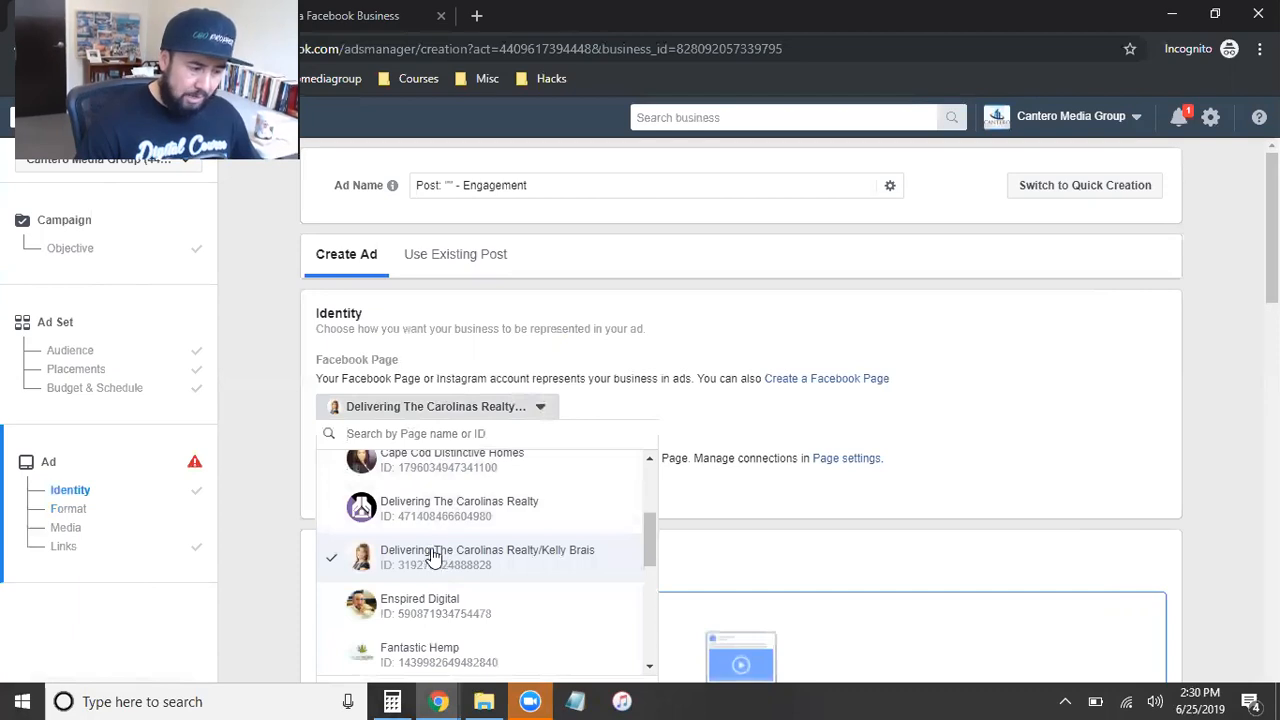
left_click(966, 425)
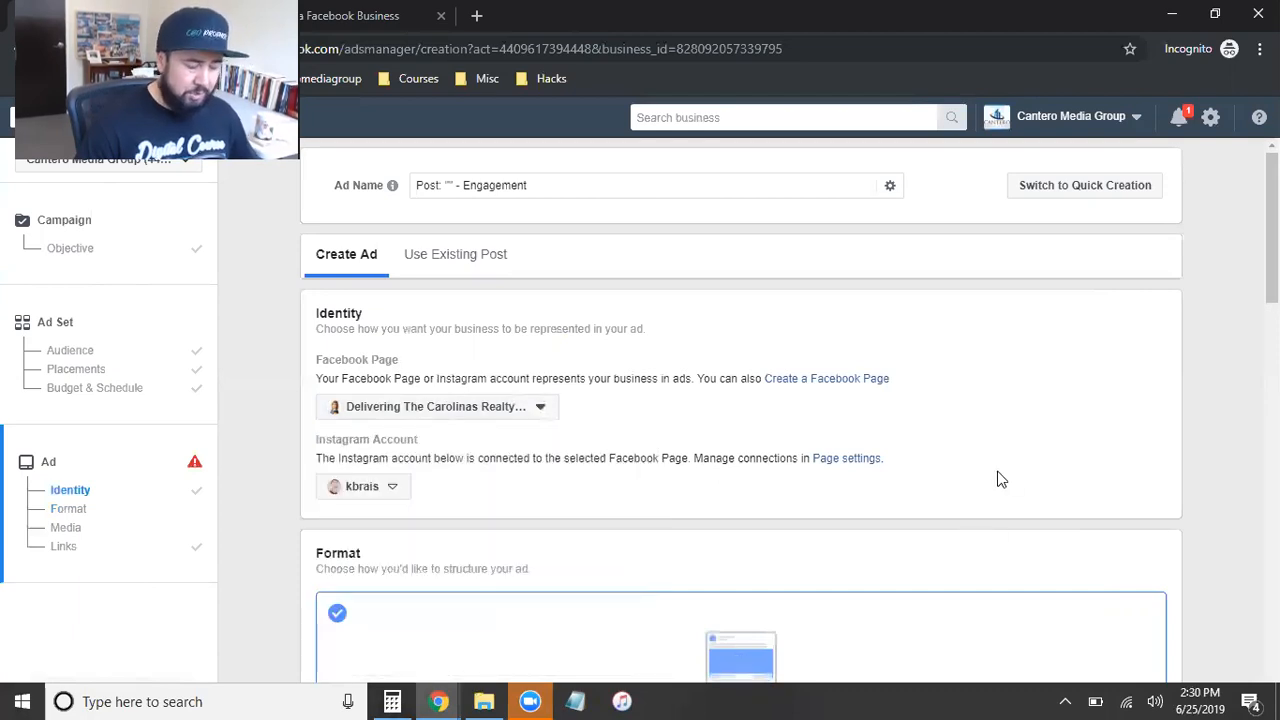